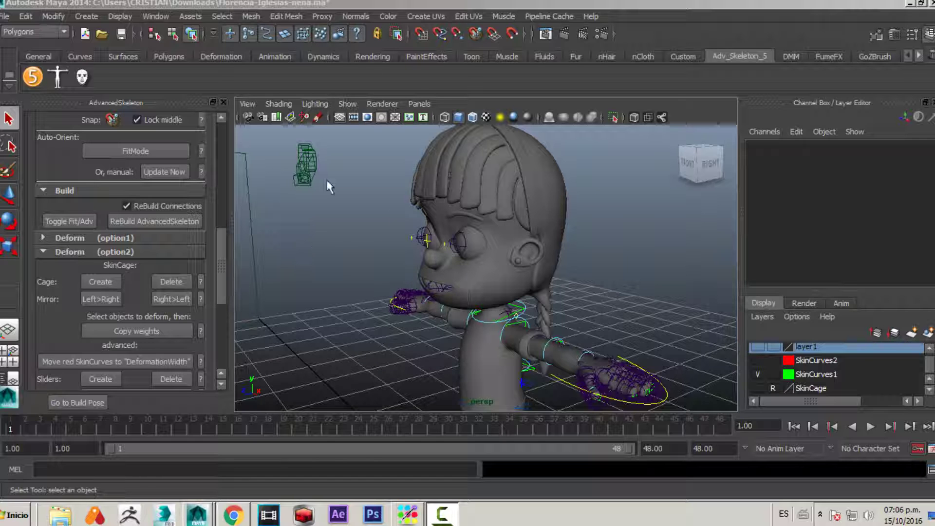
Examine the character's braids and the existing rig controls from the back and the side.
alt+drag(395, 249, 550, 252)
alt+drag(458, 246, 480, 244)
alt+right_drag(479, 244, 569, 205)
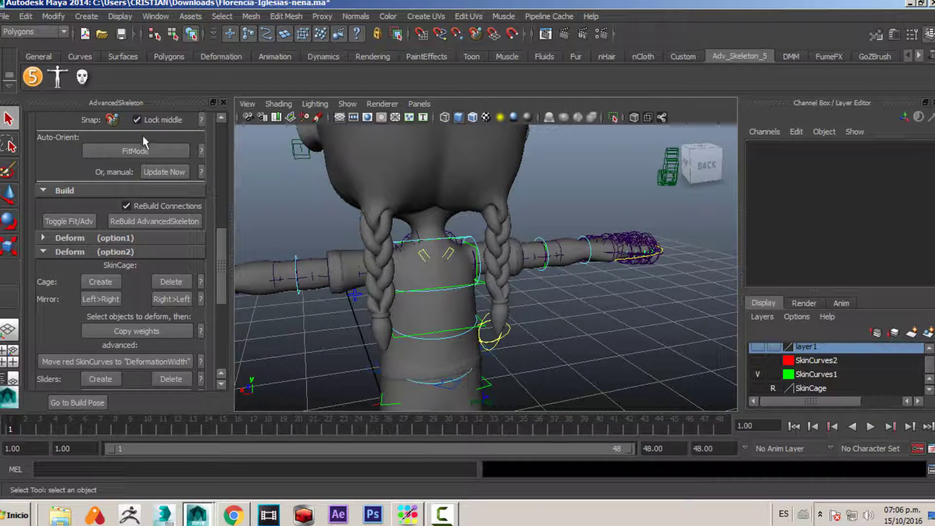
mouse_move(433, 237)
alt+mouse_down()
mouse_move(568, 261)
mouse_move(448, 241)
alt+mouse_up()
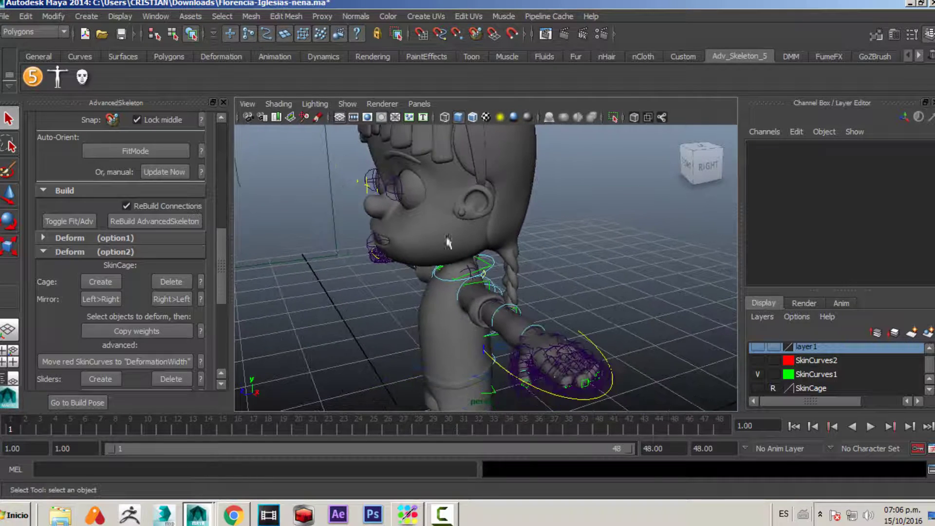
scroll(223, 260, up, 10)
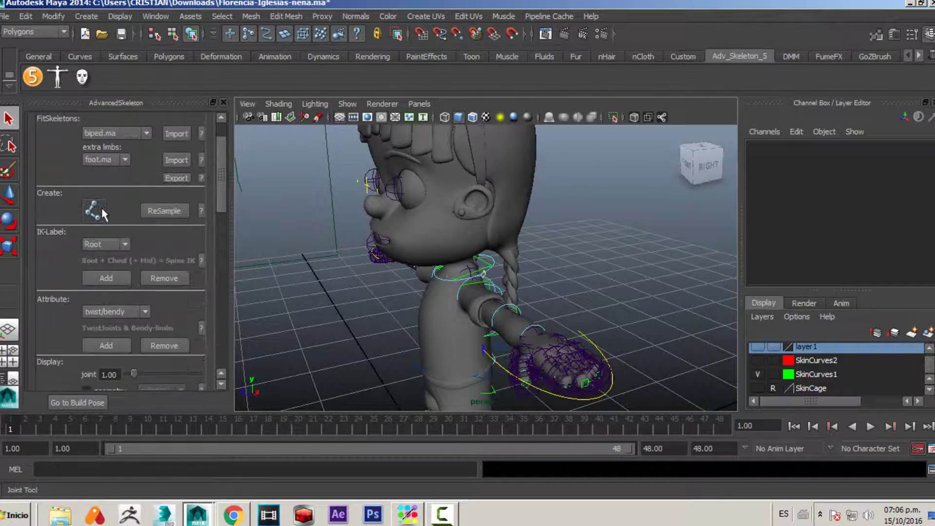
alt+drag(536, 298, 492, 292)
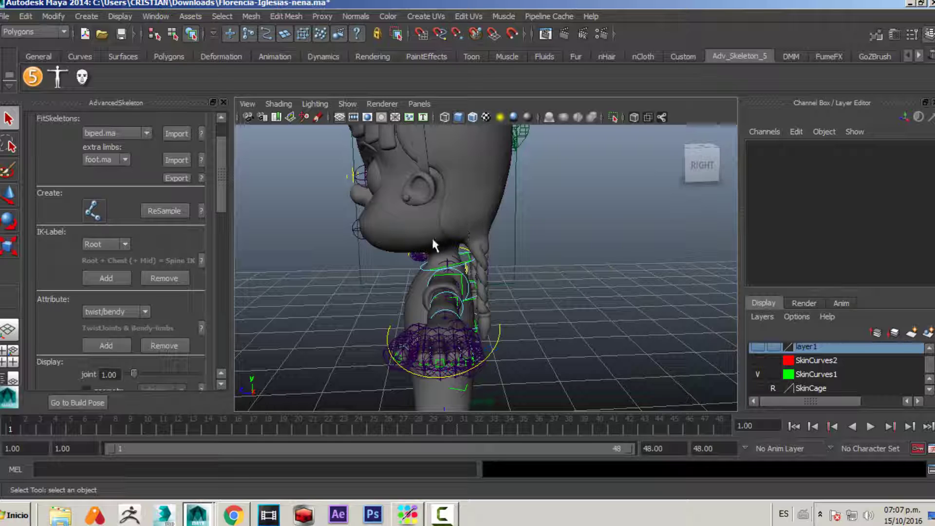
Review the available AdvancedSkeleton fit skeleton templates and inspect the rigged character around the shoulders and braids.
scroll(121, 141, up, 3)
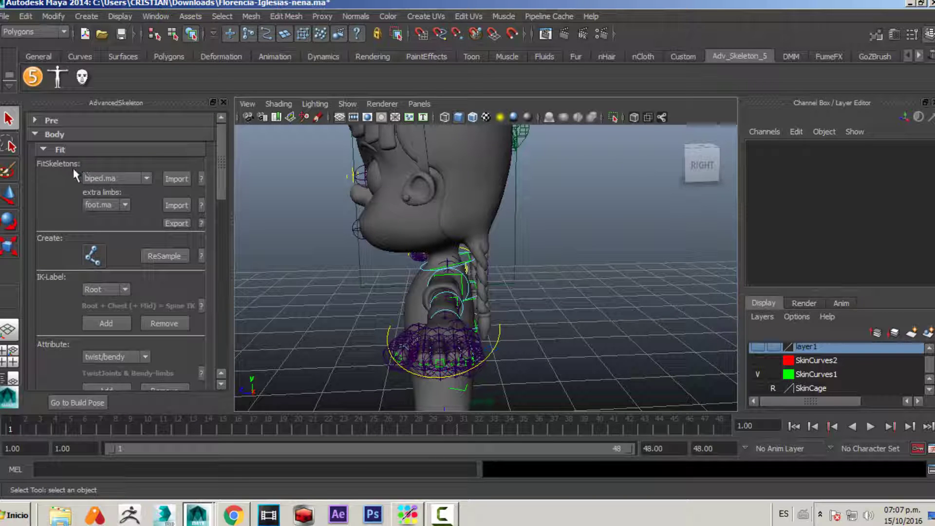
click(107, 178)
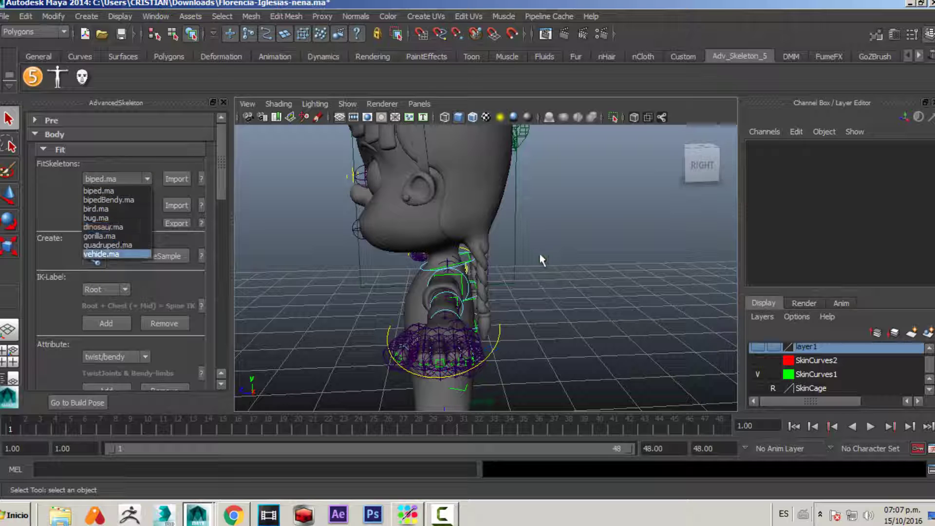
alt+drag(560, 269, 549, 298)
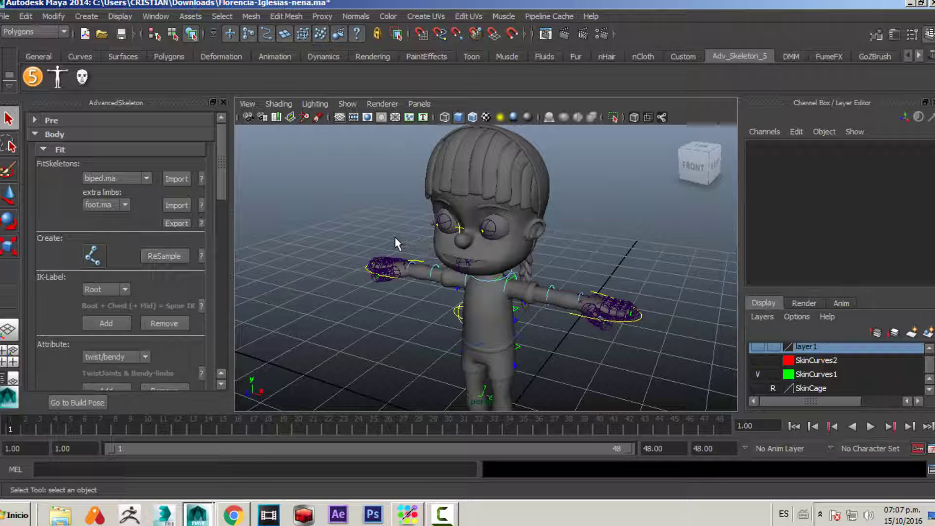
alt+drag(414, 250, 534, 240)
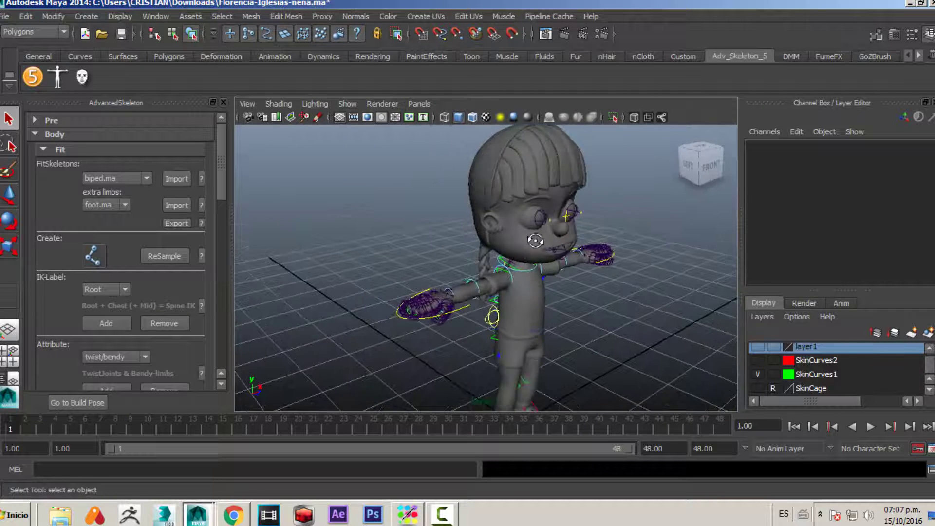
alt+right_drag(535, 240, 629, 272)
mouse_move(628, 273)
alt+mouse_down()
mouse_move(727, 306)
mouse_move(615, 276)
alt+mouse_up()
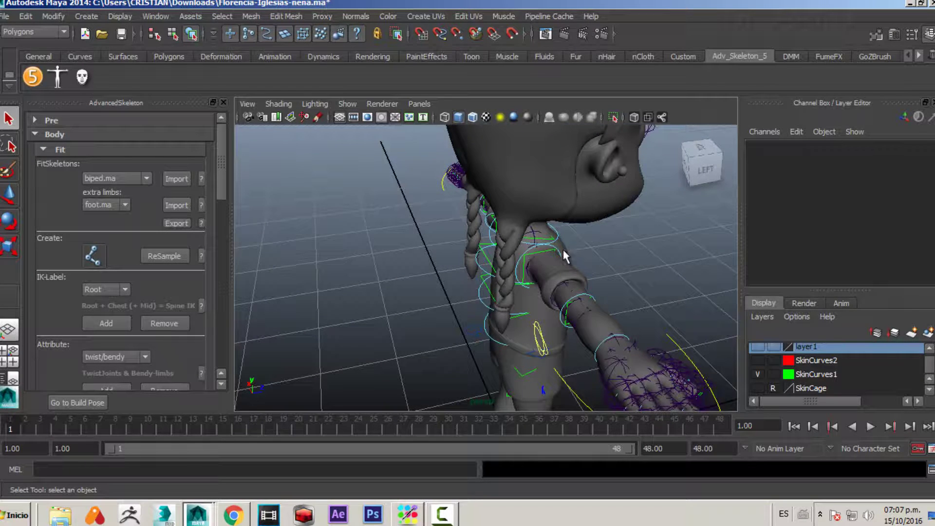
alt+drag(565, 252, 540, 251)
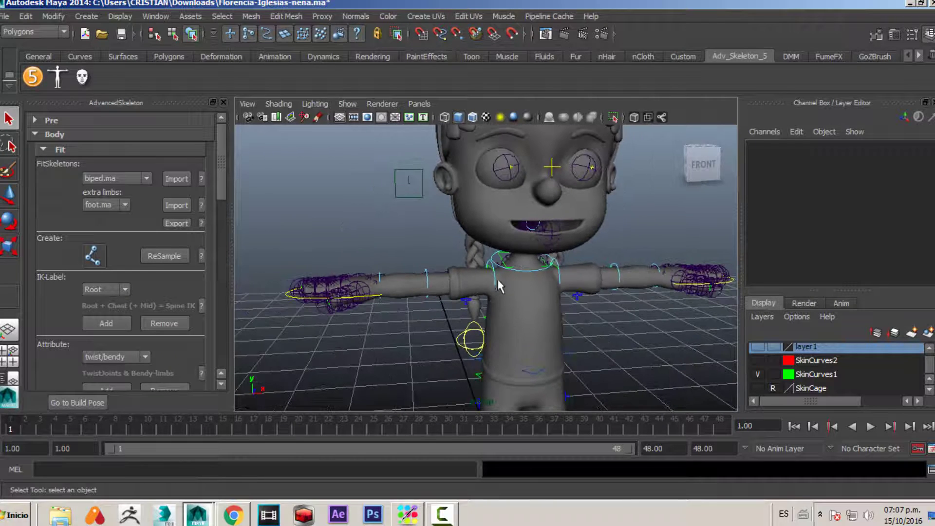
Try rotating the left elbow's FK offset control and undo the rotation.
click(617, 269)
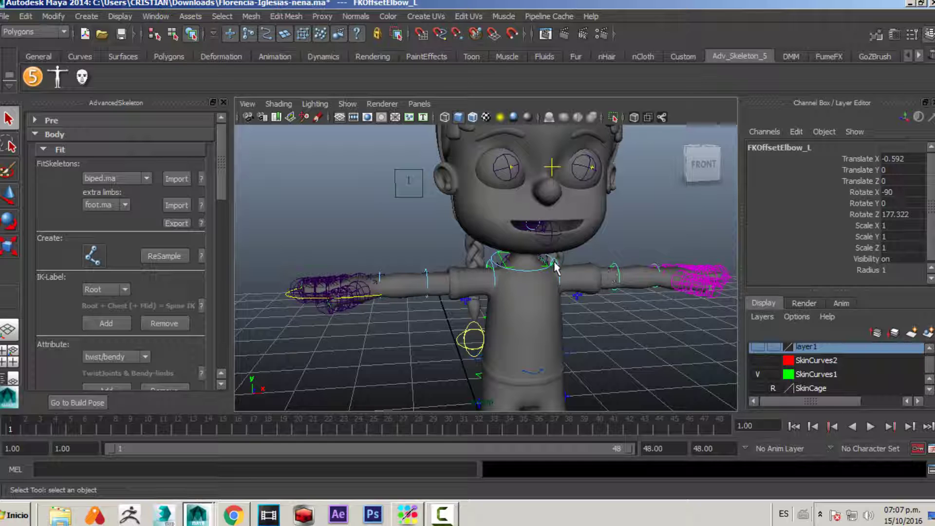
alt+drag(636, 292, 505, 295)
key(e)
drag(581, 303, 515, 316)
key(ctrl+z)
key(q)
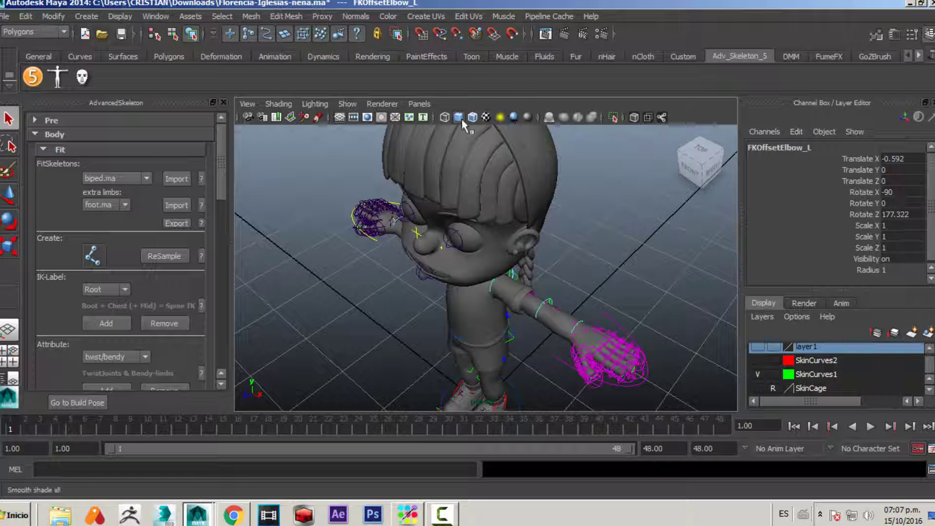
Turn on X-ray shading in the perspective view and set the AdvancedSkeleton joint display size to 0.01.
click(635, 120)
mouse_move(527, 223)
alt+mouse_down()
mouse_move(553, 189)
mouse_move(618, 167)
alt+mouse_up()
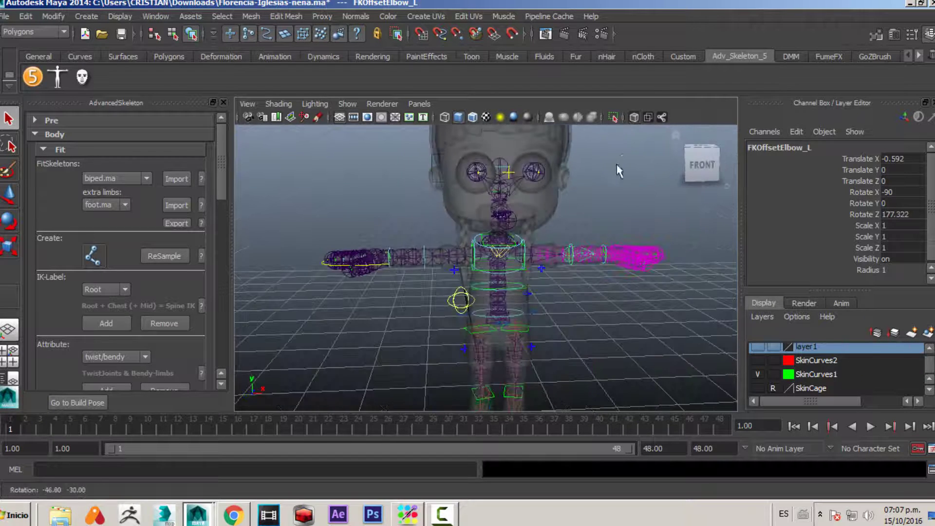
scroll(133, 329, down, 10)
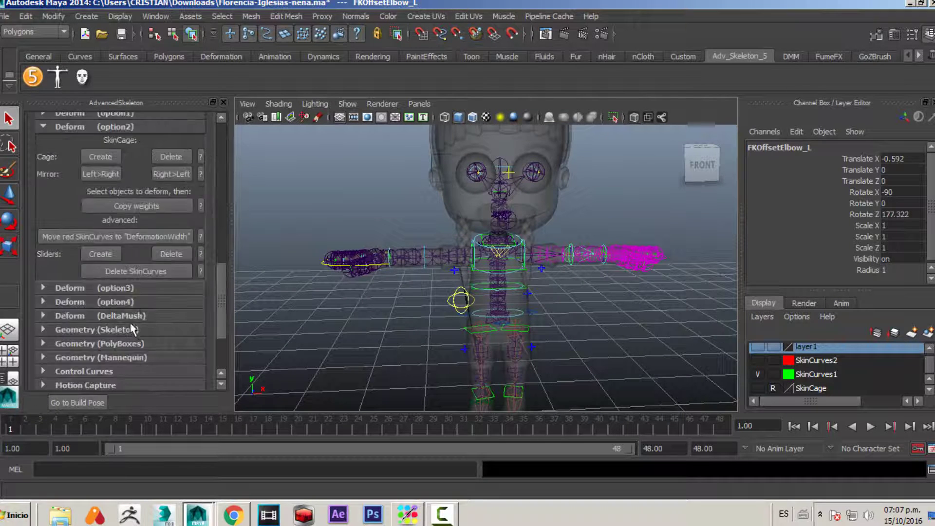
scroll(133, 329, down, 5)
click(65, 337)
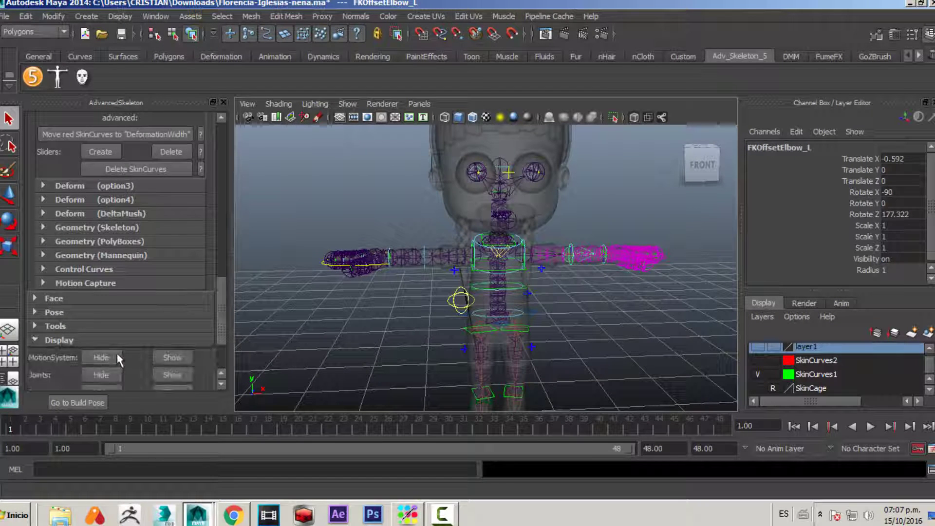
scroll(117, 353, down, 3)
drag(117, 321, 111, 319)
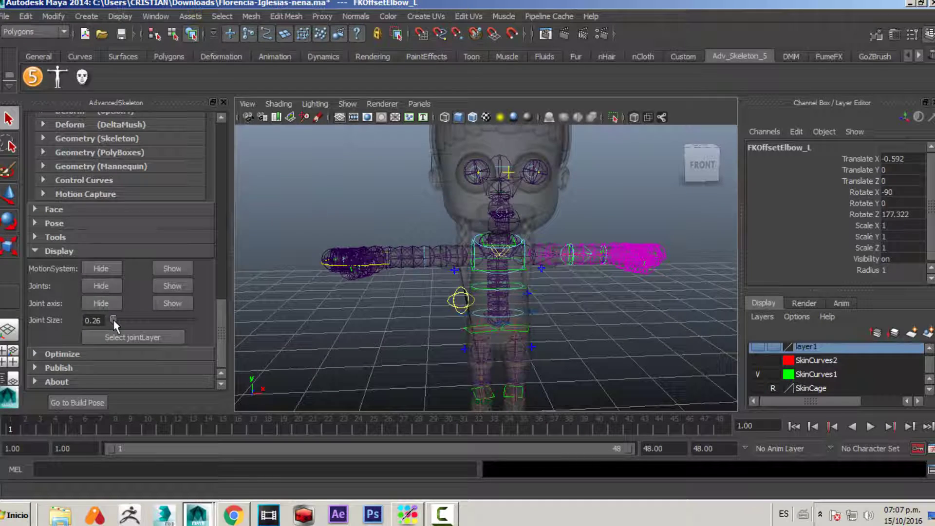
alt+right_drag(463, 319, 473, 319)
alt+drag(473, 319, 438, 242)
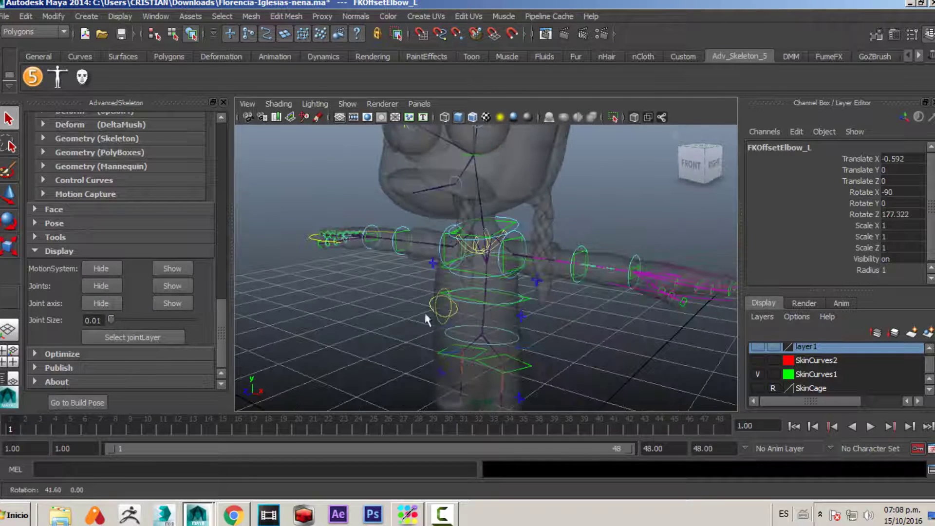
Inspect the rig's head and spine joints from the side and review the AdvancedSkeleton Fit and Build options.
scroll(185, 220, up, 5)
scroll(184, 220, up, 5)
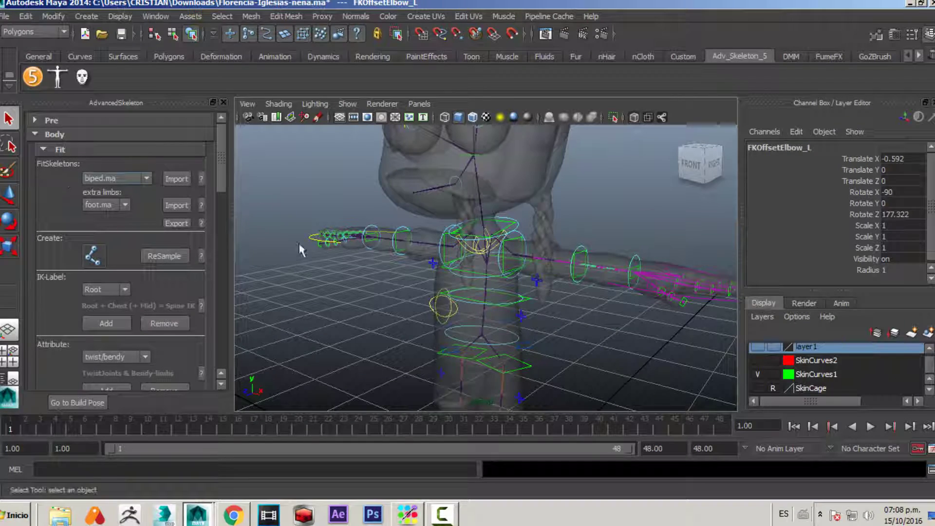
alt+drag(553, 277, 475, 303)
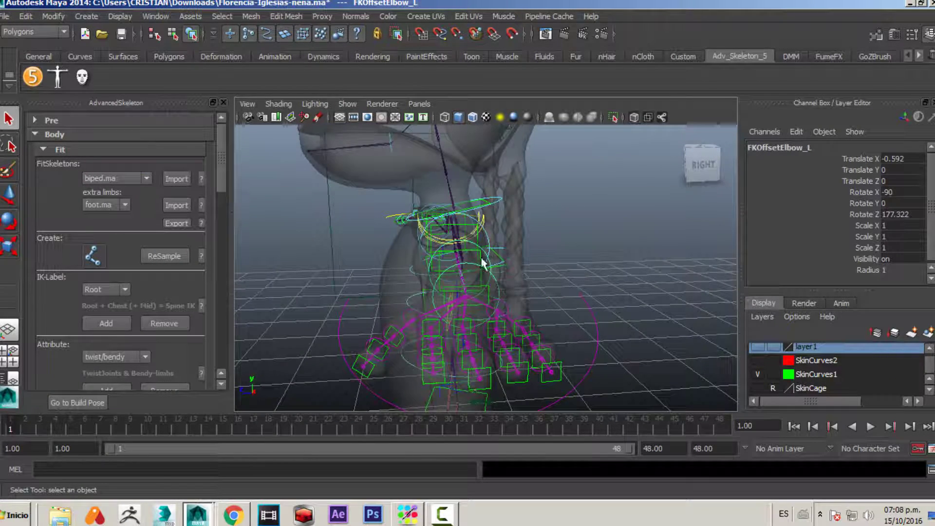
alt+middle_drag(496, 284, 532, 441)
alt+right_drag(517, 330, 441, 336)
mouse_move(440, 336)
alt+mouse_down()
mouse_move(518, 340)
mouse_move(437, 345)
alt+mouse_up()
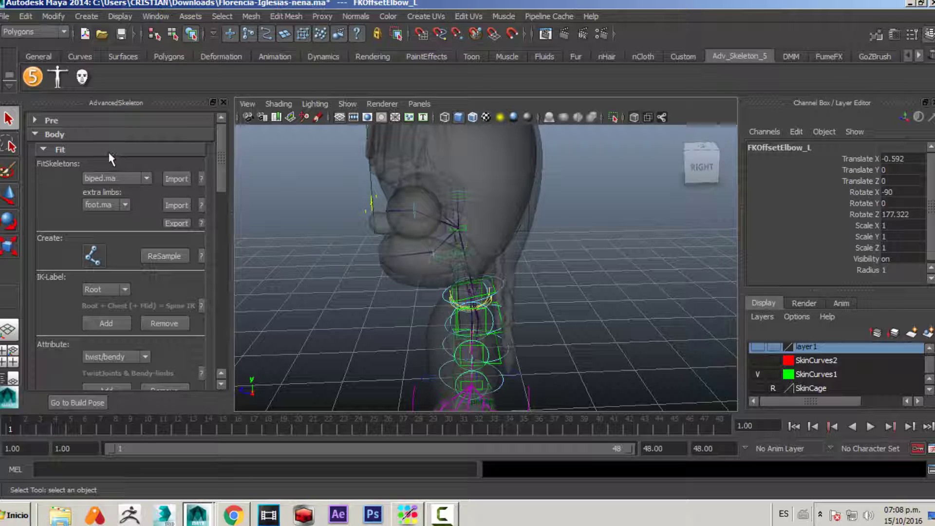
scroll(116, 158, down, 8)
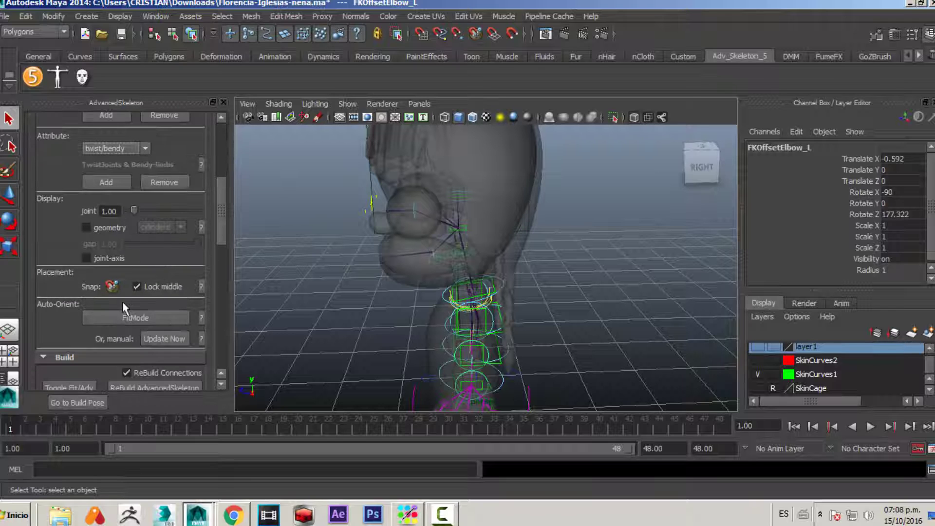
scroll(124, 328, down, 2)
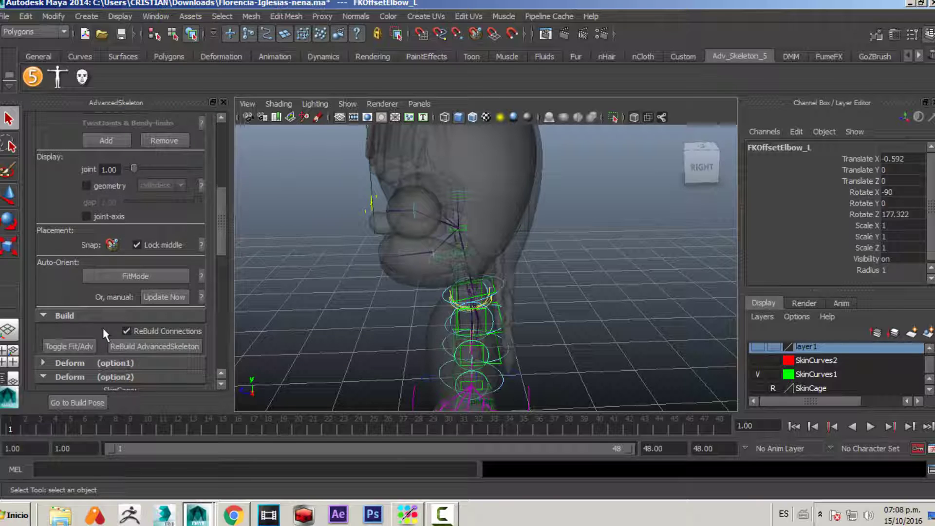
scroll(455, 318, down, 3)
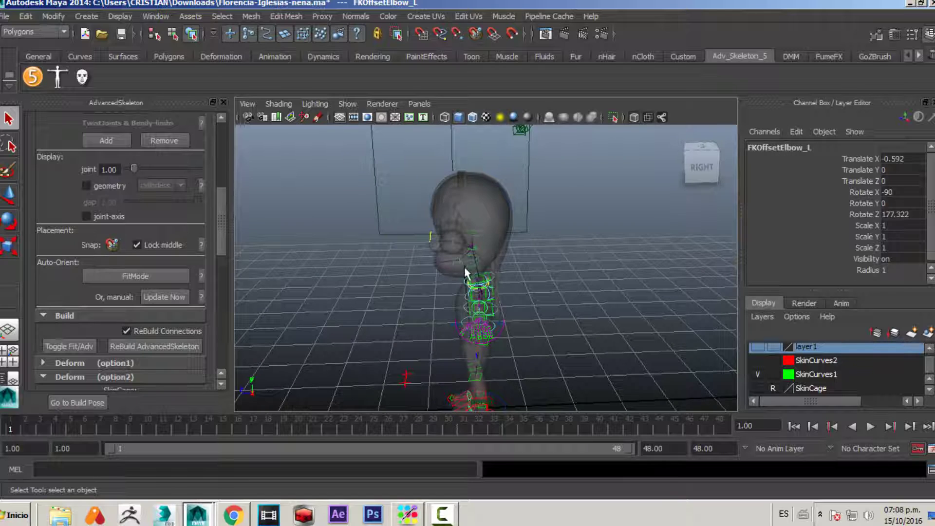
scroll(466, 271, up, 3)
alt+drag(566, 289, 539, 236)
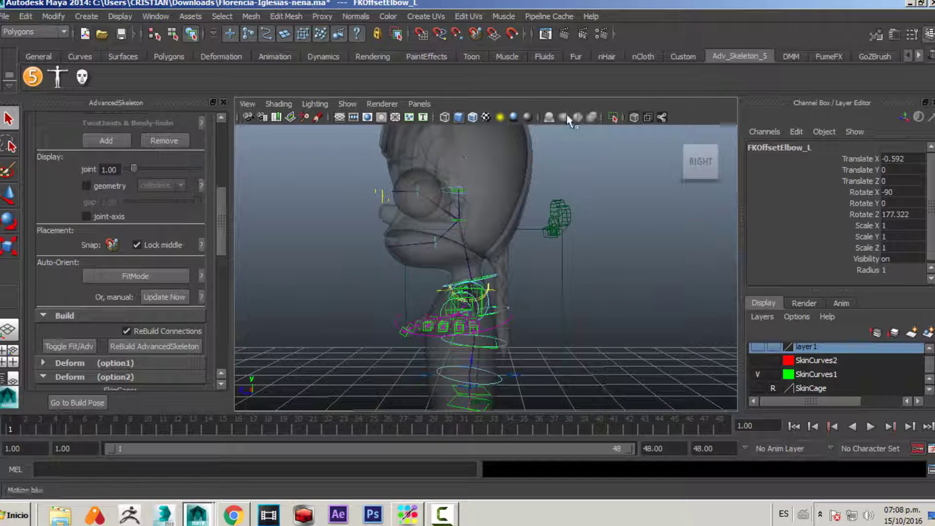
Turn off X-ray shading in the perspective view and switch to an enlarged front view framing the head and arms.
click(635, 119)
alt+drag(540, 202, 633, 223)
key(space)
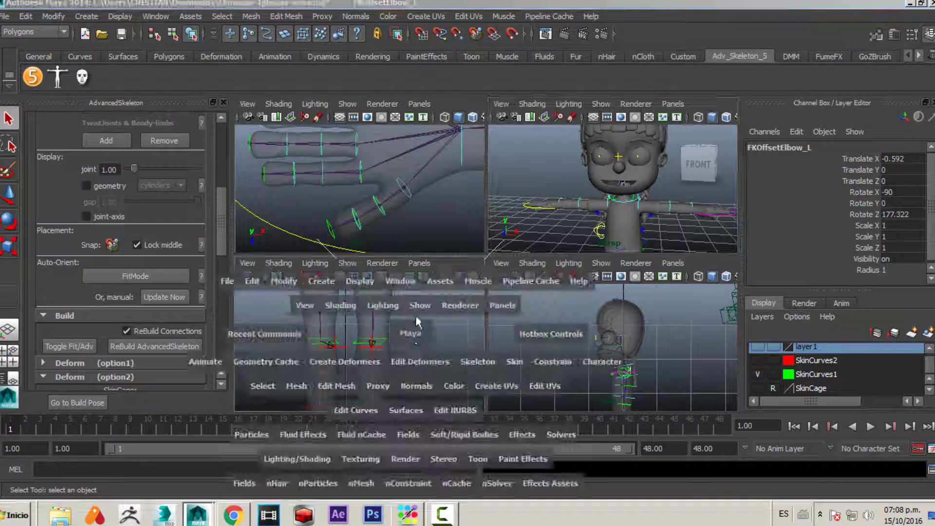
key(space)
alt+middle_drag(423, 322, 445, 492)
alt+middle_drag(439, 146, 450, 453)
alt+right_drag(560, 307, 507, 314)
alt+middle_drag(409, 265, 414, 228)
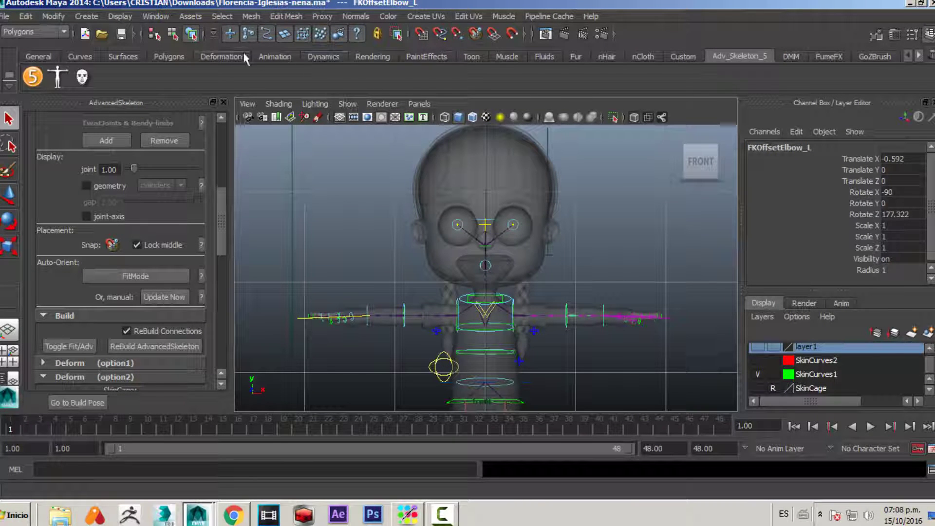
Place a single joint at the top centre of the head in the front view with the Joint Tool.
click(275, 57)
click(178, 77)
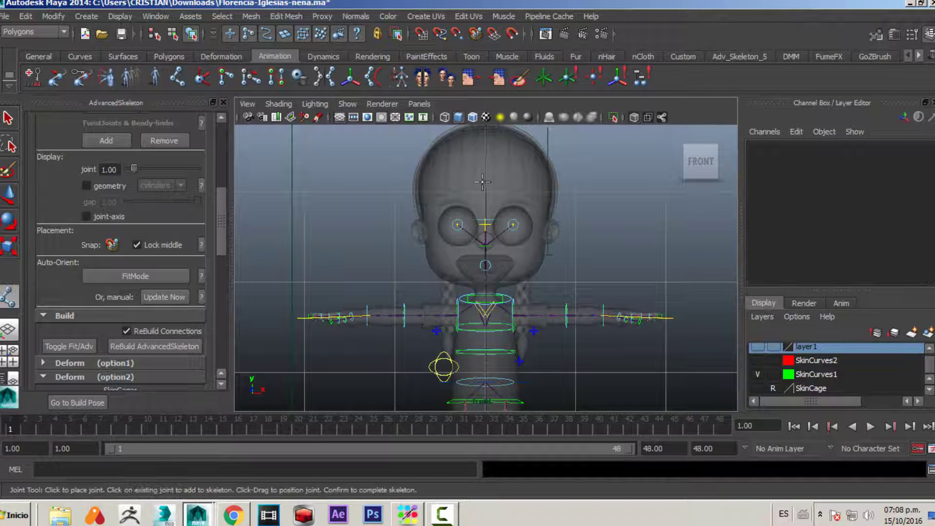
scroll(482, 183, up, 3)
click(490, 167)
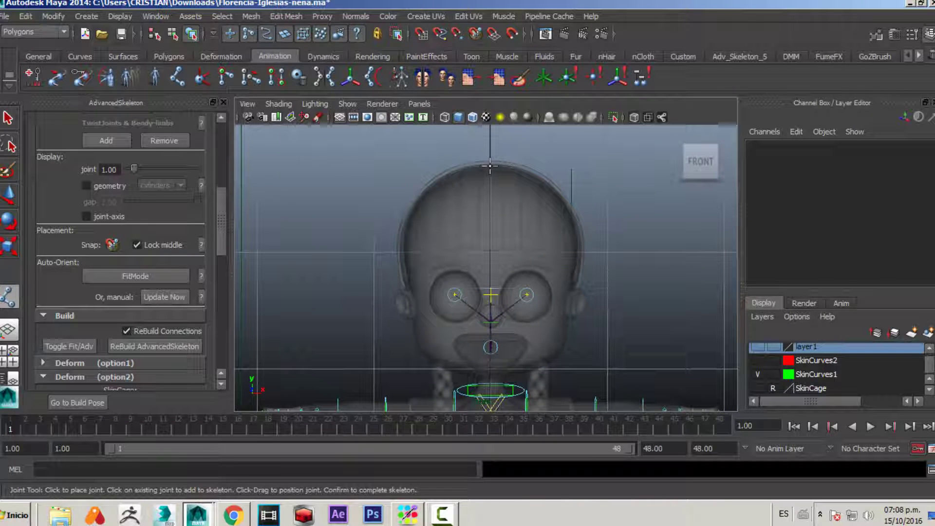
Set the AdvancedSkeleton joint display size to 0.18 and finish the single joint on top of the head.
scroll(102, 326, down, 10)
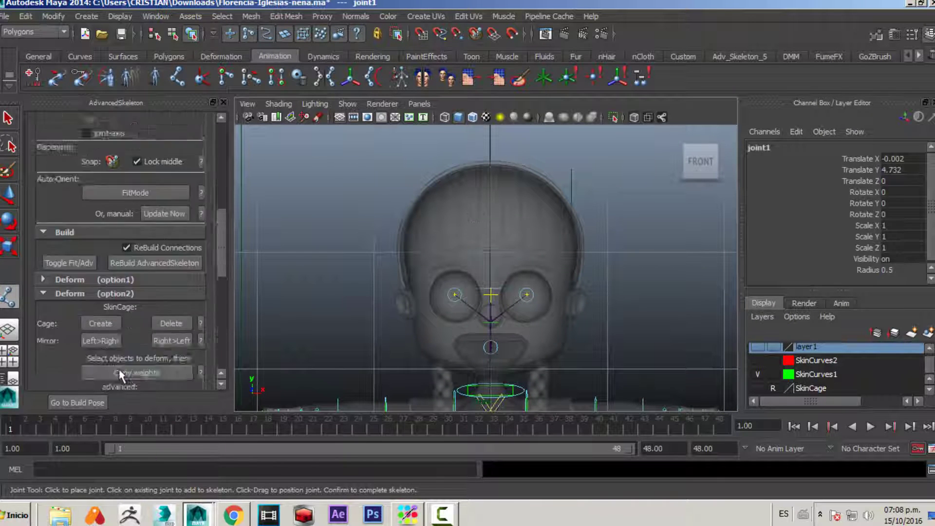
drag(111, 342, 113, 342)
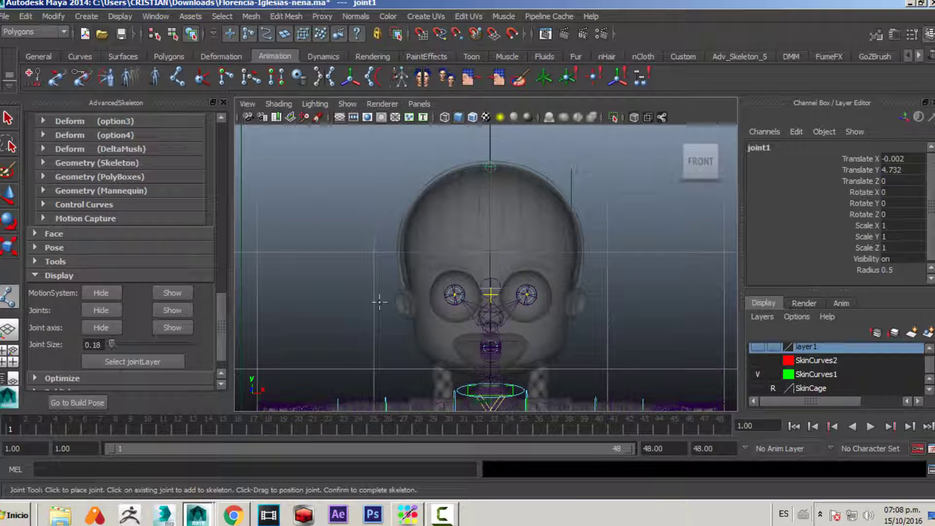
alt+middle_drag(423, 281, 427, 262)
key(q)
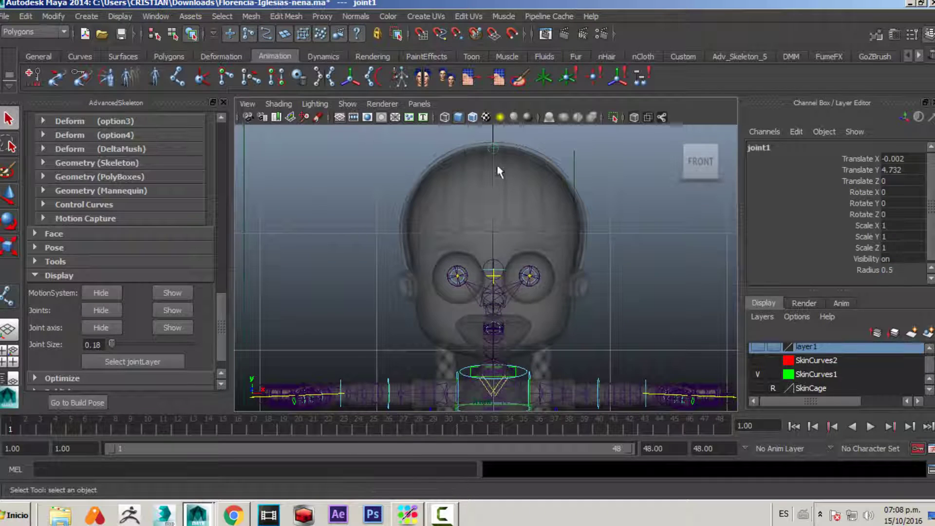
scroll(489, 195, up, 1)
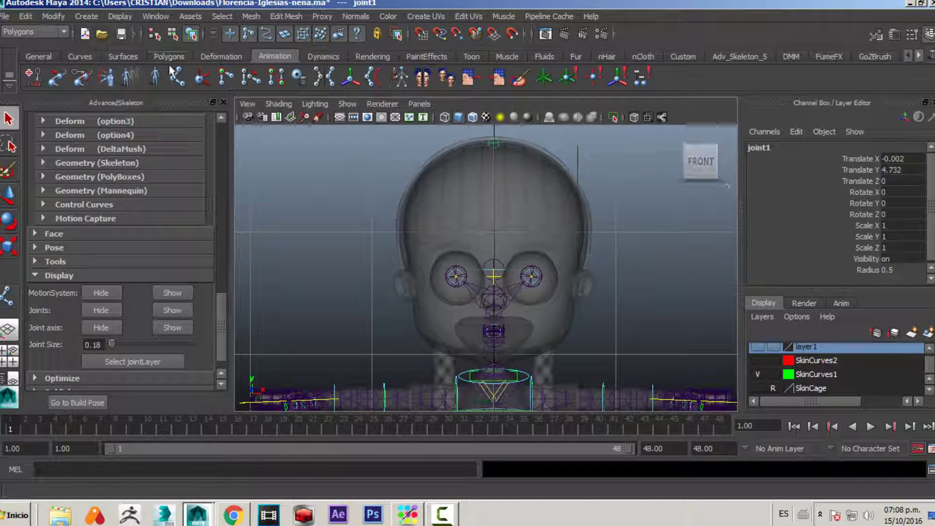
Draw a chain of five joints straight down the braid on the negative X side in the front view with the Joint Tool.
key(y)
alt+middle_drag(462, 352, 503, 236)
scroll(503, 236, up, 2)
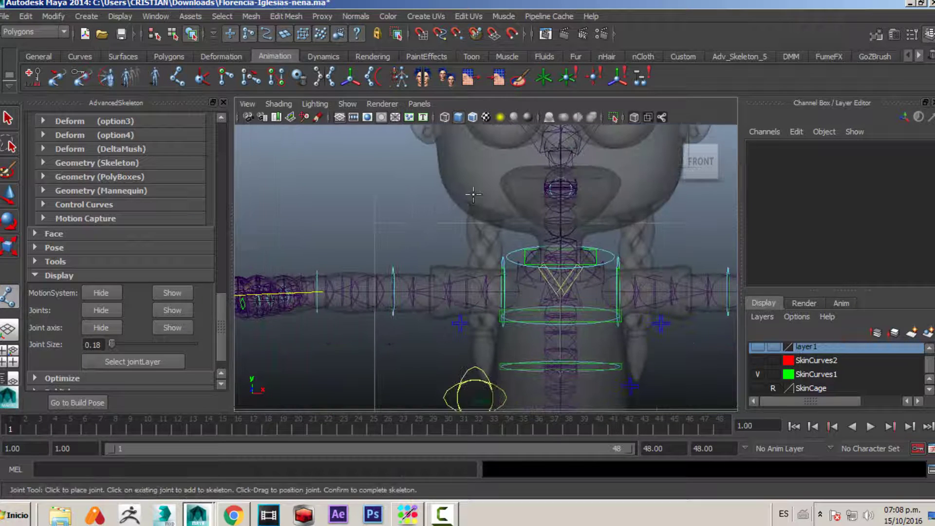
click(484, 190)
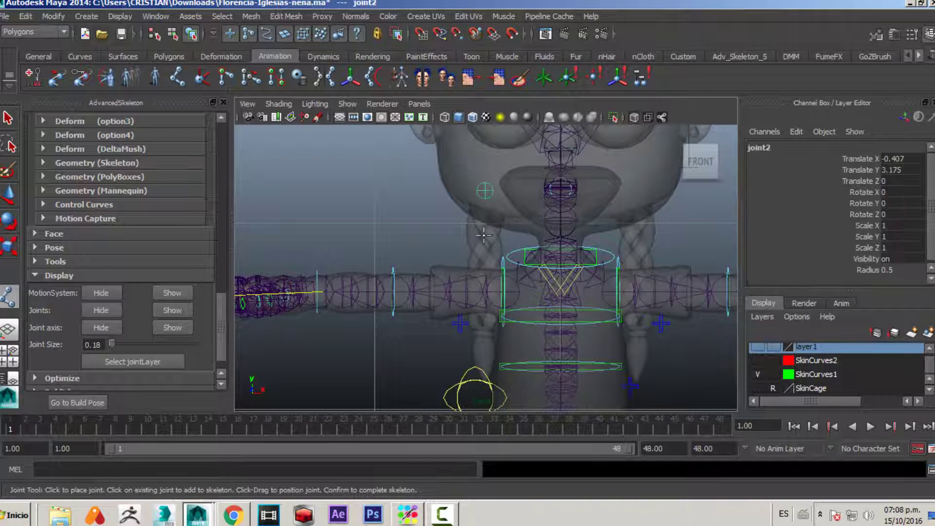
click(484, 243)
click(485, 292)
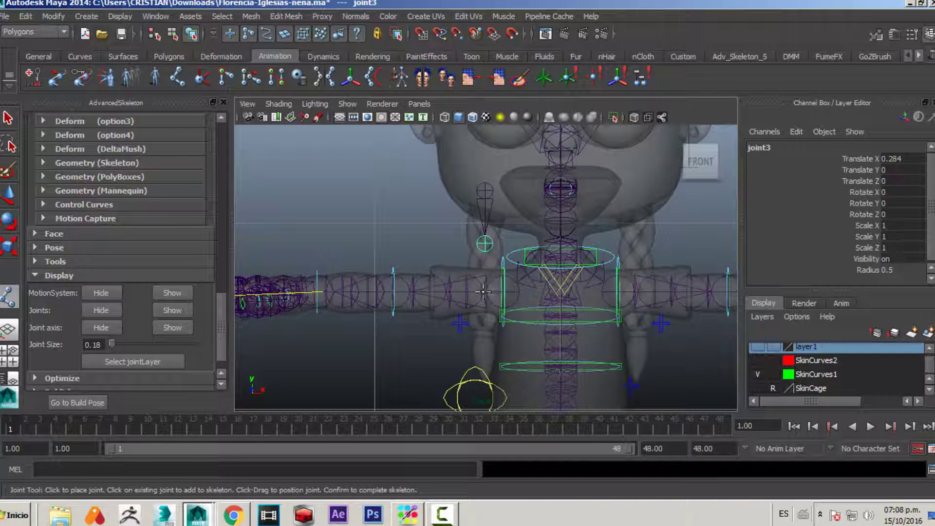
click(484, 344)
click(485, 383)
alt+middle_drag(455, 345, 448, 363)
key(q)
Duplicate the braid joint chain and move the copy onto the opposite braid at Translate X about 0.4.
key(ctrl+d)
key(w)
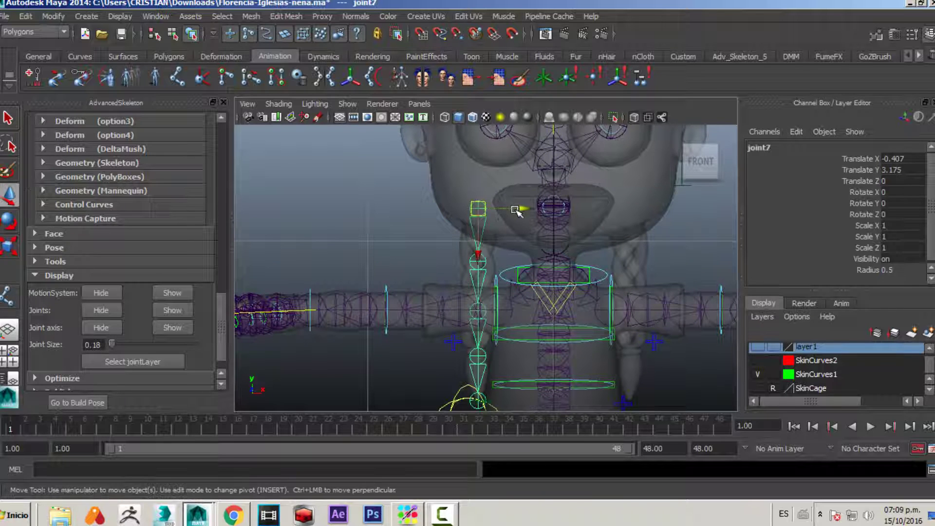
drag(516, 210, 666, 235)
key(q)
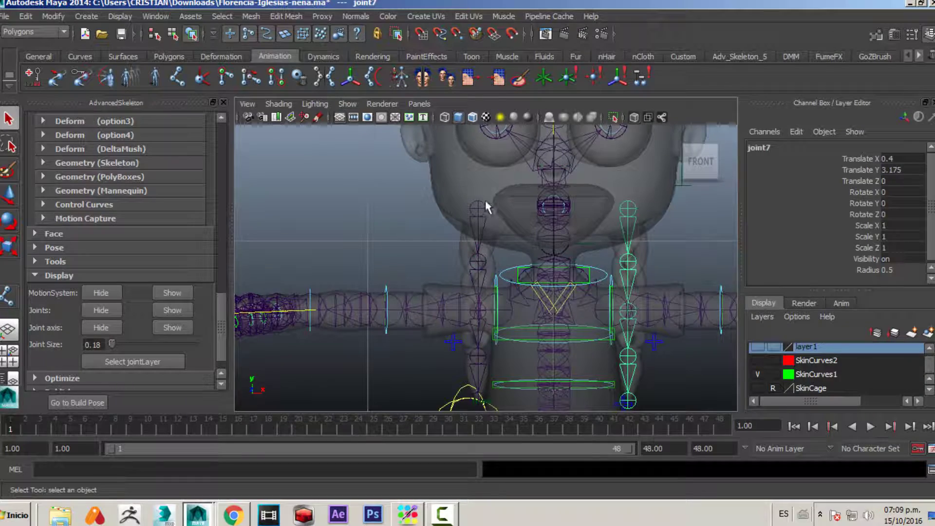
Parent both braid joint chains to the single joint on top of the head.
shift+click(484, 203)
alt+middle_drag(495, 158, 503, 298)
key(space)
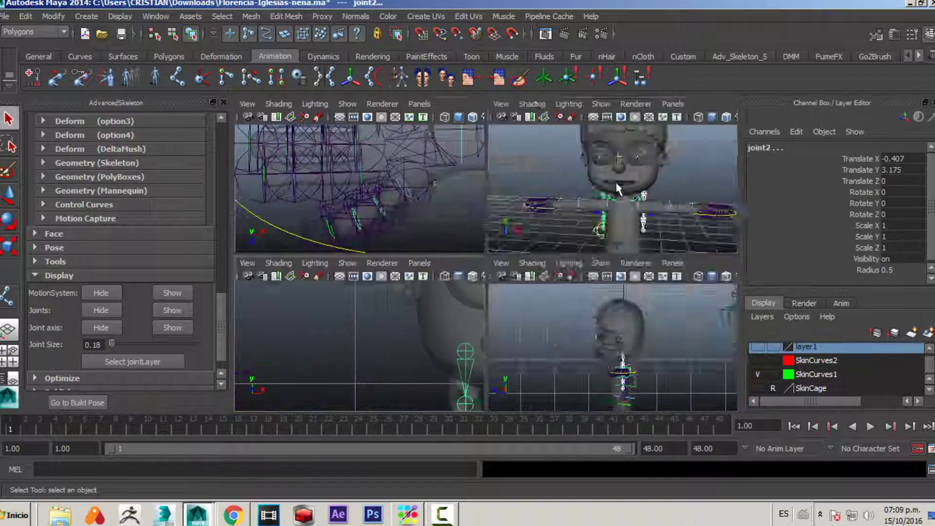
key(space)
key(f)
alt+drag(573, 199, 512, 207)
alt+middle_drag(512, 207, 489, 374)
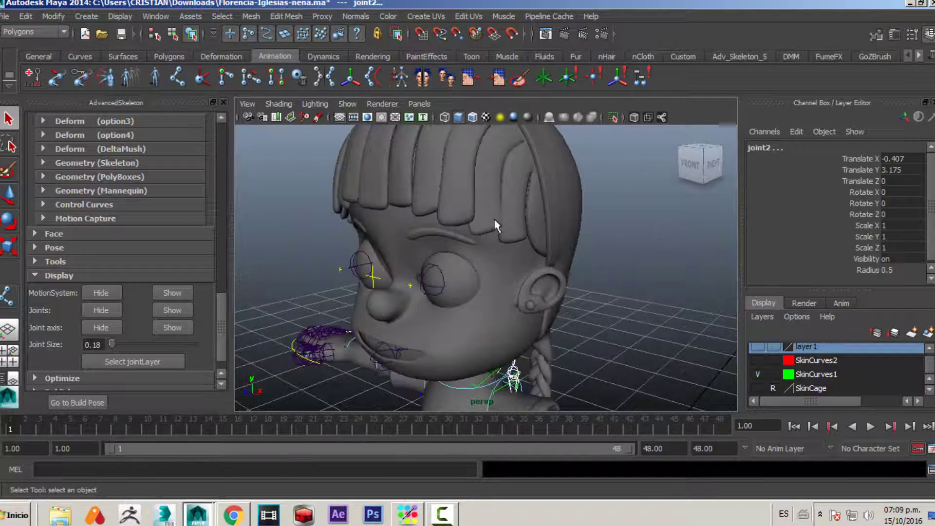
key(space)
key(space)
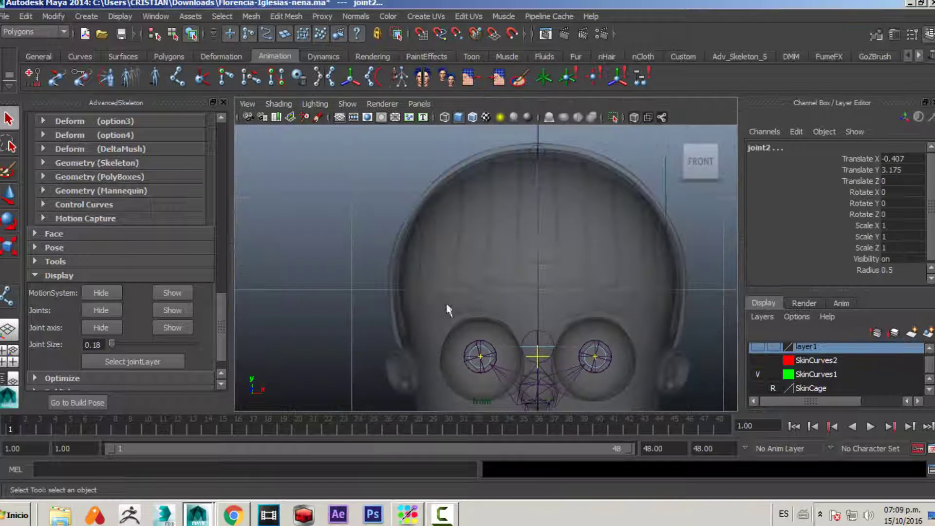
shift+click(543, 158)
key(p)
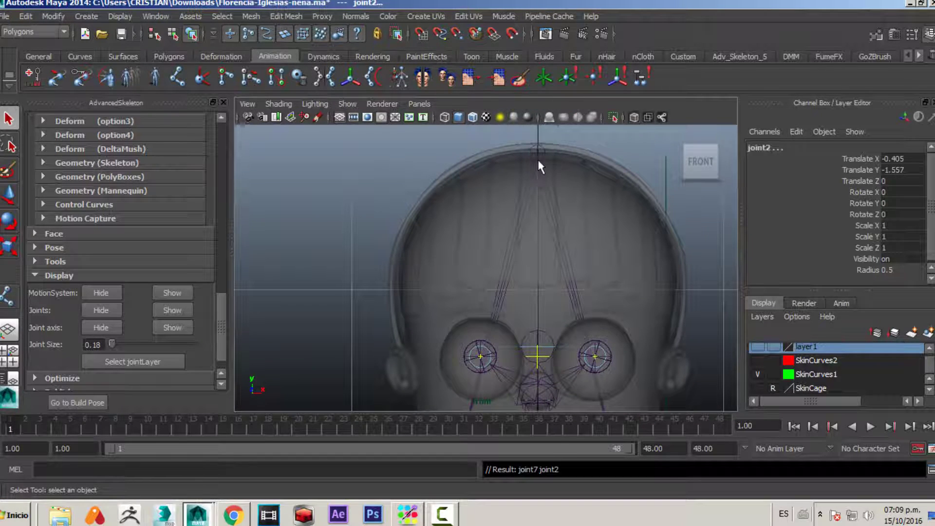
Move the joint on top of the head, with both braid chains, backward to Translate Z about -1.506.
click(540, 161)
key(space)
key(space)
key(w)
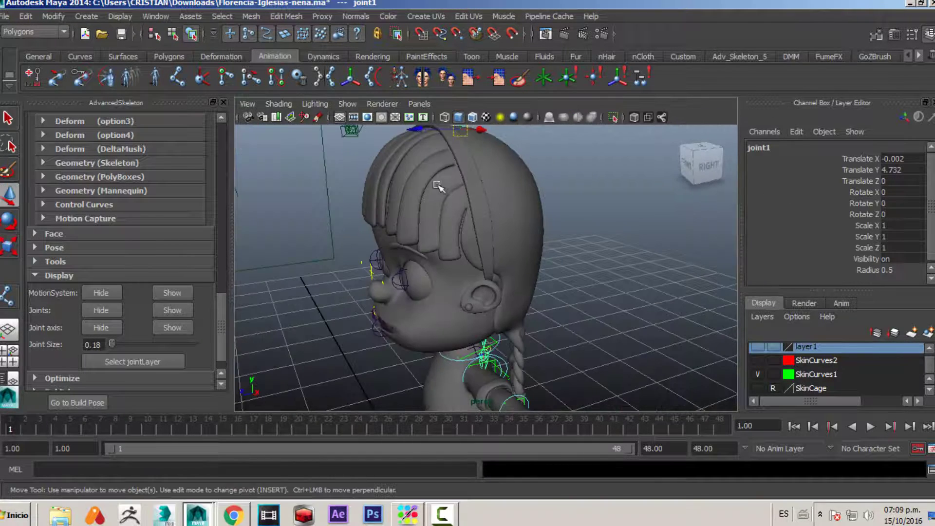
drag(401, 227, 551, 212)
alt+middle_drag(520, 184, 528, 87)
alt+drag(560, 200, 522, 178)
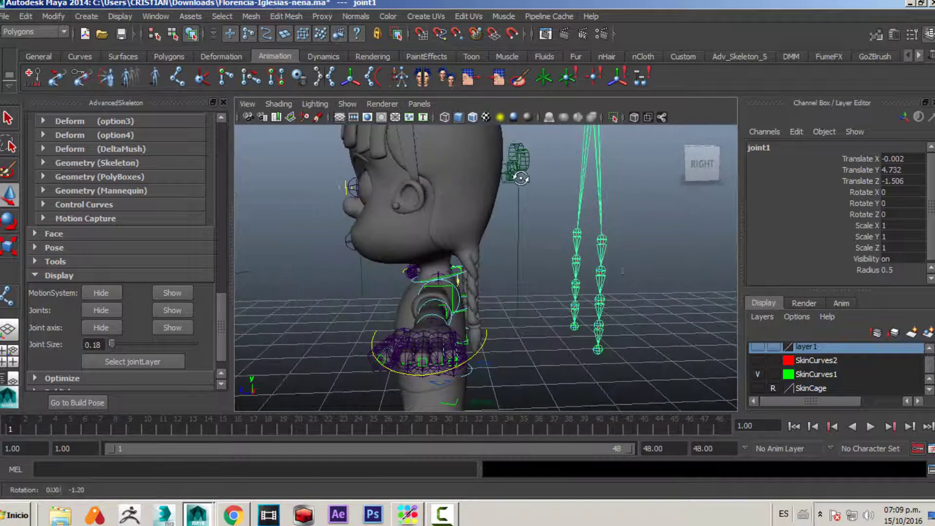
alt+drag(587, 262, 397, 267)
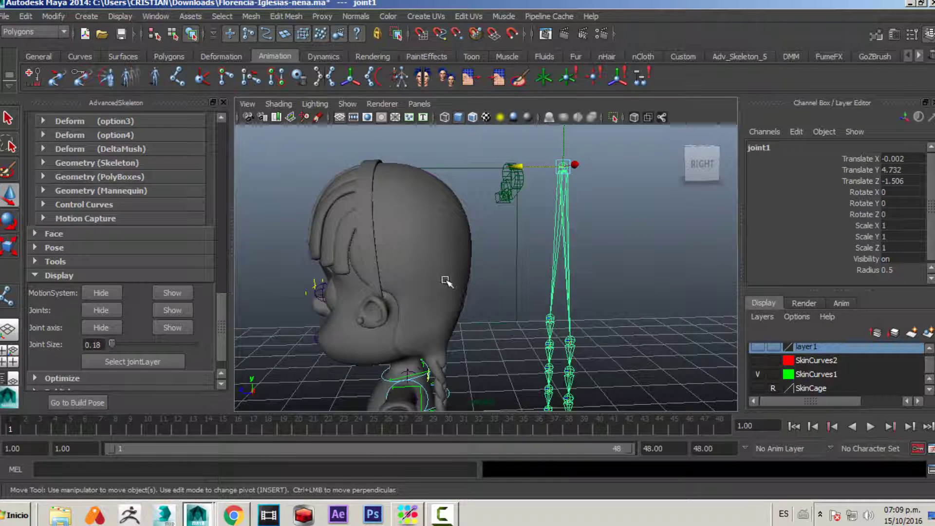
Align the joint hierarchy with the braids in the side view by moving the top head joint to Translate Z about -0.359.
key(space)
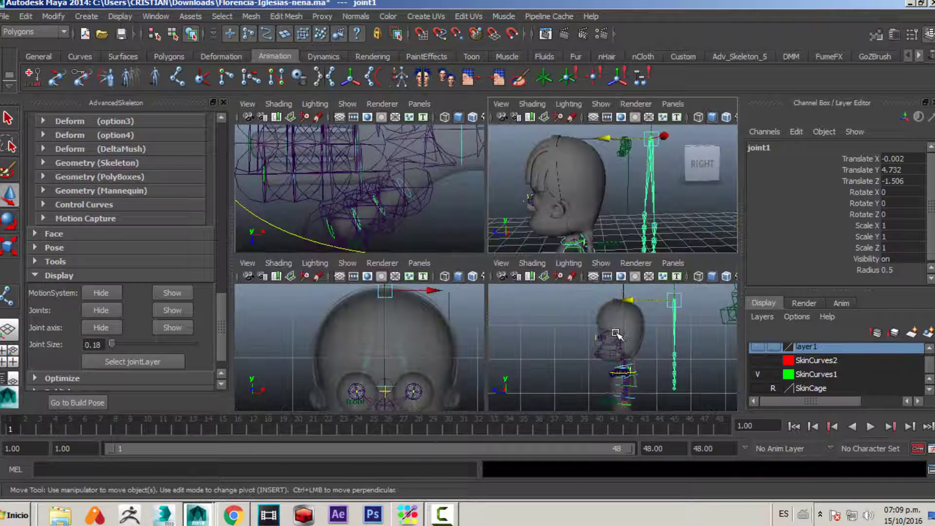
key(space)
alt+middle_drag(502, 225, 490, 259)
alt+right_drag(490, 259, 637, 257)
alt+middle_drag(603, 218, 593, 163)
alt+right_drag(593, 163, 546, 160)
drag(582, 162, 481, 171)
Examine the placement of the braid joints against the hair from the side and the back in the perspective view.
drag(226, 329, 225, 171)
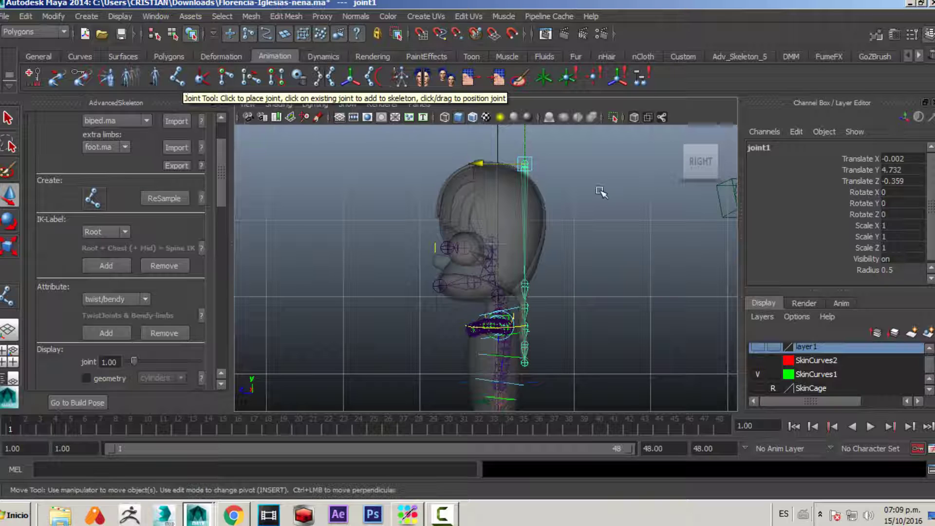
scroll(571, 219, up, 2)
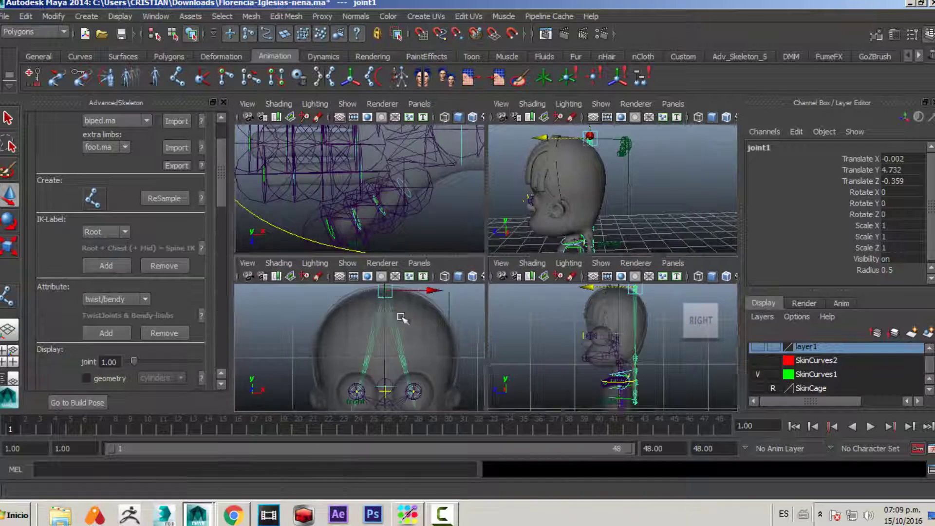
key(space)
key(q)
key(space)
key(space)
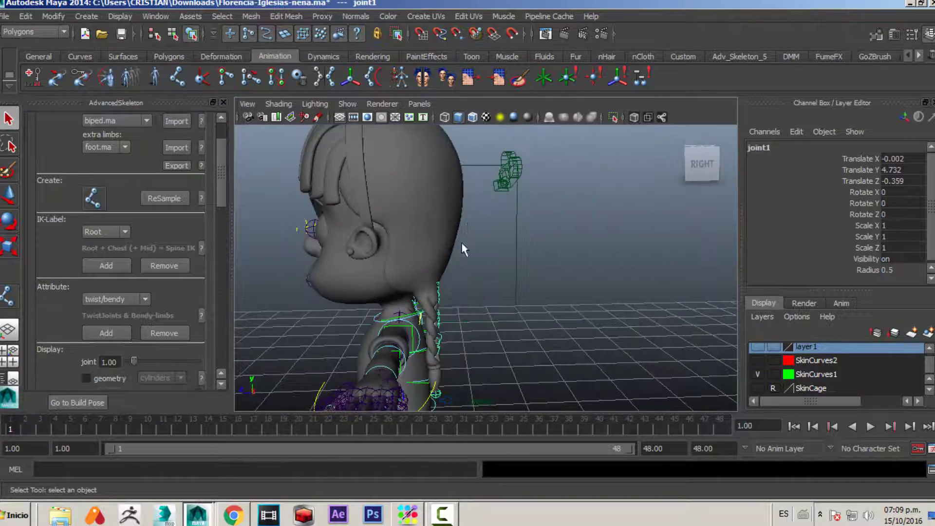
alt+drag(461, 242, 482, 303)
click(569, 240)
scroll(587, 273, up, 3)
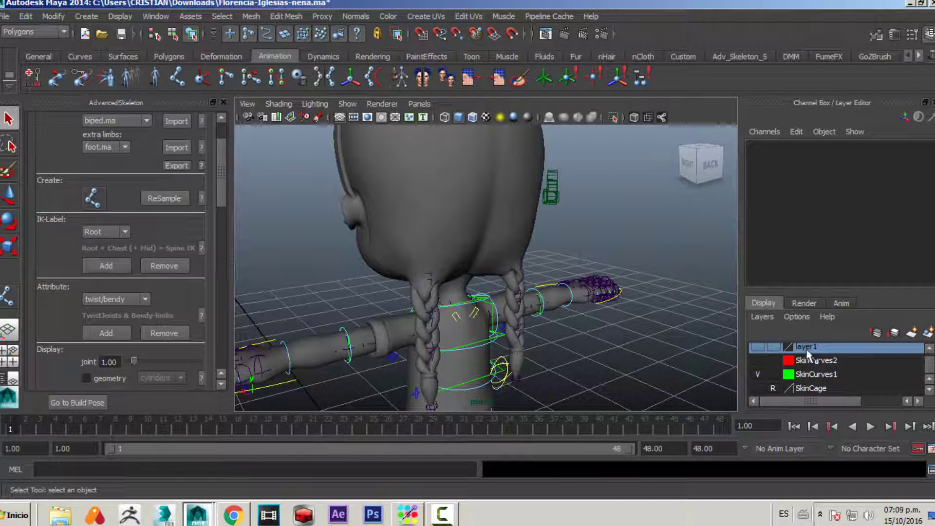
Turn on X-ray shading in the perspective view and deselect the hair mesh.
click(492, 194)
alt+drag(491, 195, 565, 199)
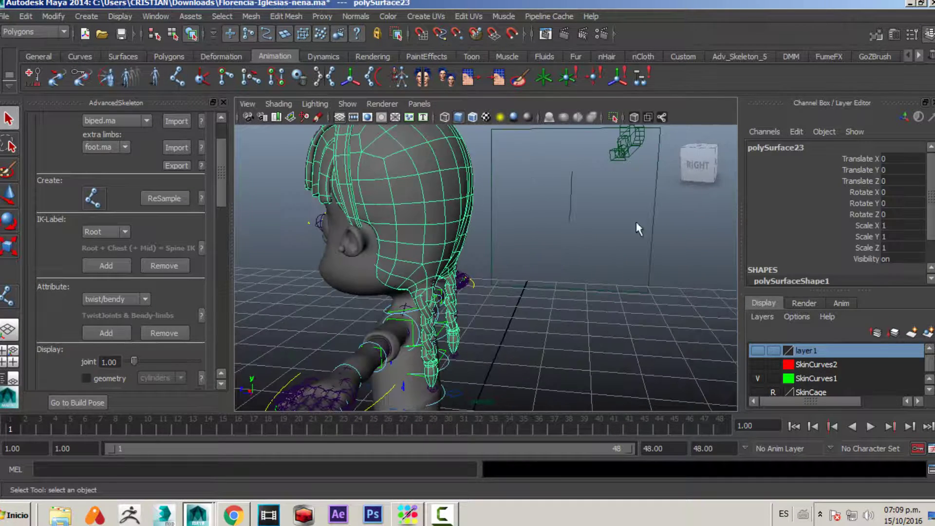
click(633, 118)
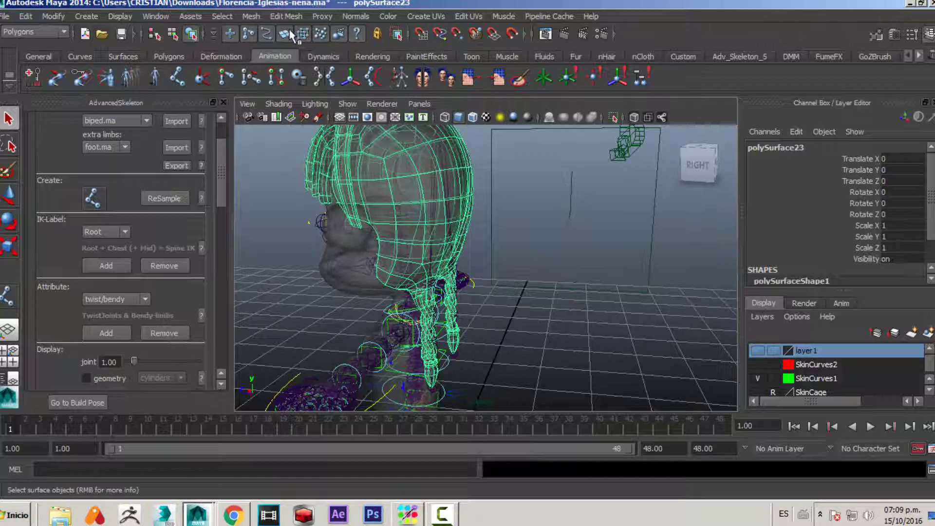
click(511, 277)
mouse_move(511, 278)
alt+mouse_down()
mouse_move(497, 305)
mouse_move(471, 291)
alt+mouse_up()
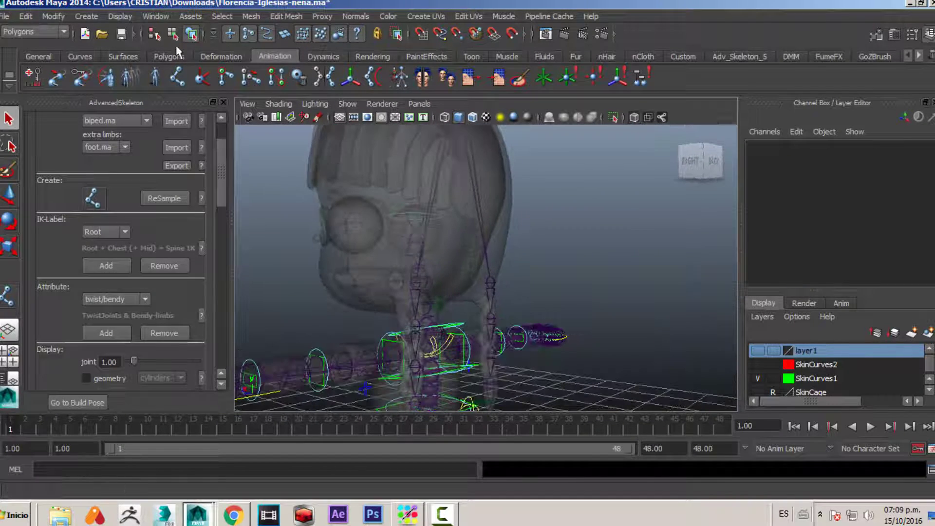
Create a NURBS circle and snap it onto the uppermost joint of the braid on the negative X side.
click(80, 56)
click(33, 77)
alt+drag(462, 283, 513, 334)
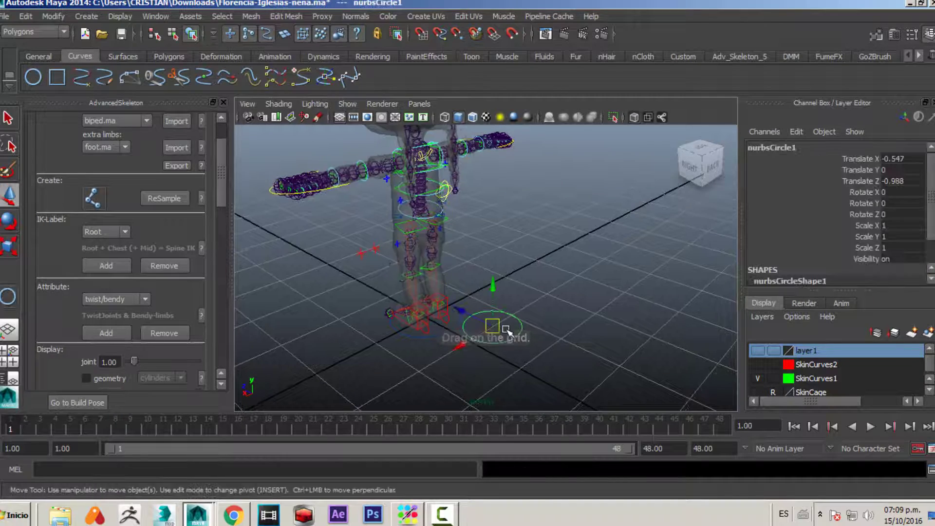
alt+middle_drag(514, 334, 501, 376)
key(v)
drag(501, 379, 463, 182)
key(f)
alt+drag(475, 243, 358, 305)
key(v)
Scale the circle around the uppermost braid joint uniformly to about 0.306.
key(r)
alt+drag(470, 310, 444, 293)
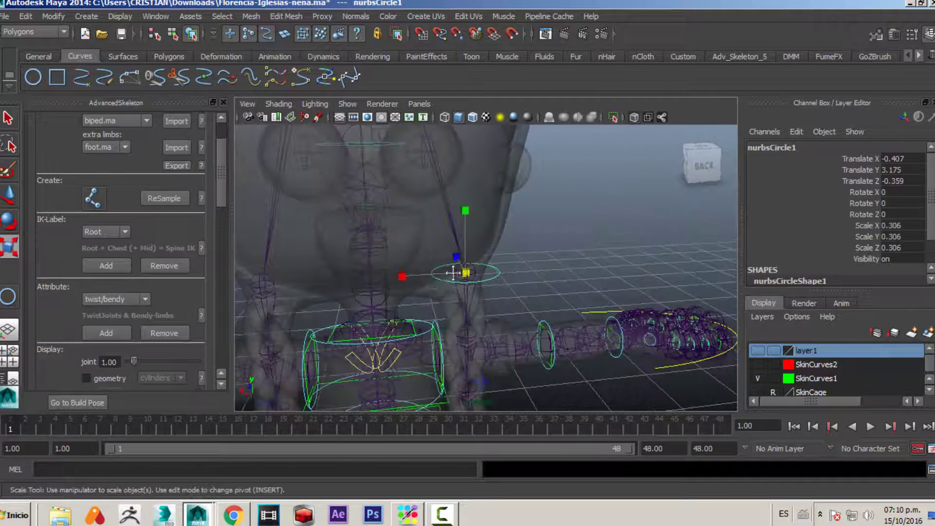
alt+middle_drag(443, 293, 500, 240)
alt+drag(500, 239, 548, 257)
Duplicate the circle and snap the copy onto the second joint of the same braid, at Translate Y about 2.887.
key(w)
key(ctrl+d)
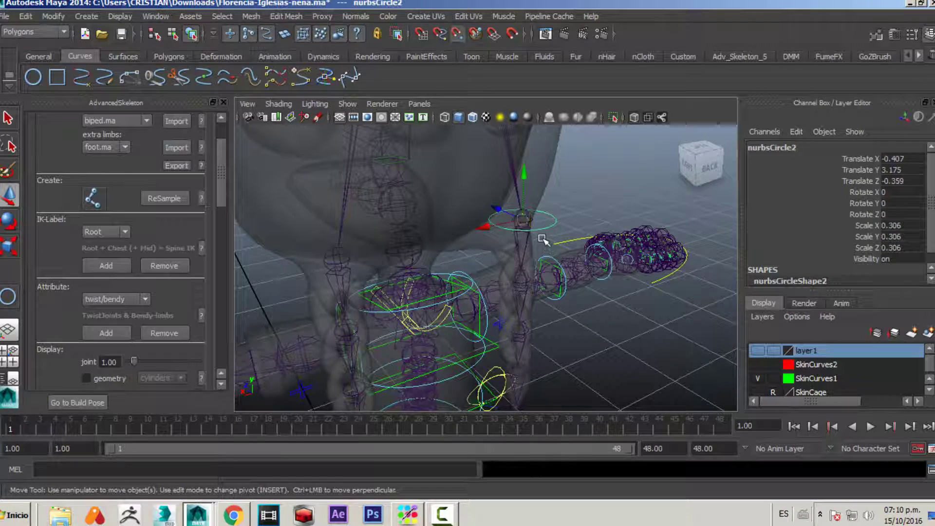
drag(525, 219, 390, 215)
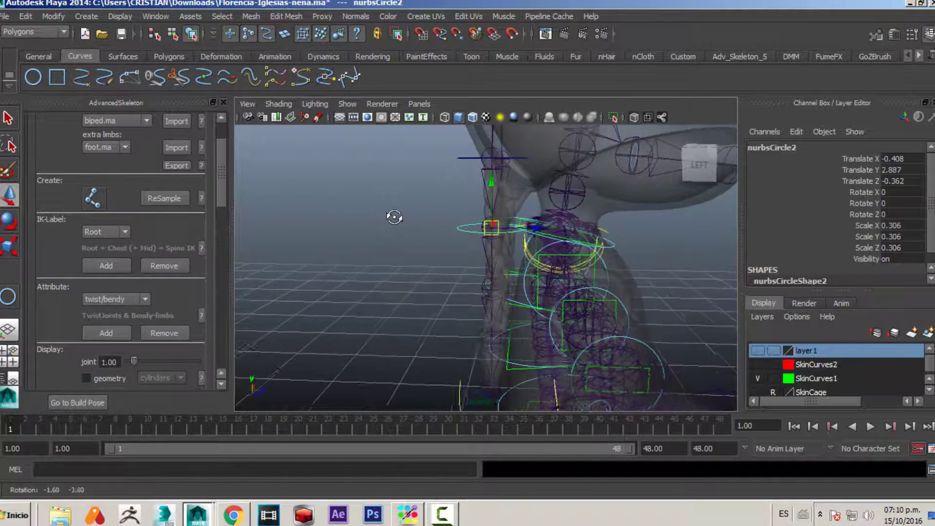
drag(499, 194, 492, 251)
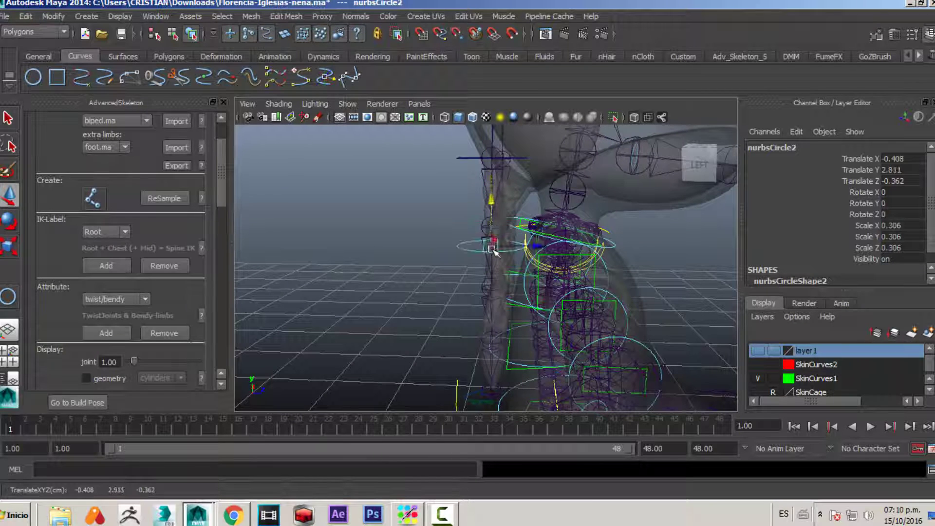
key(ctrl+z)
Duplicate circles onto the third, fourth and last joints of the same braid, from Translate Y about 2.626 down to 2.145.
key(ctrl+d)
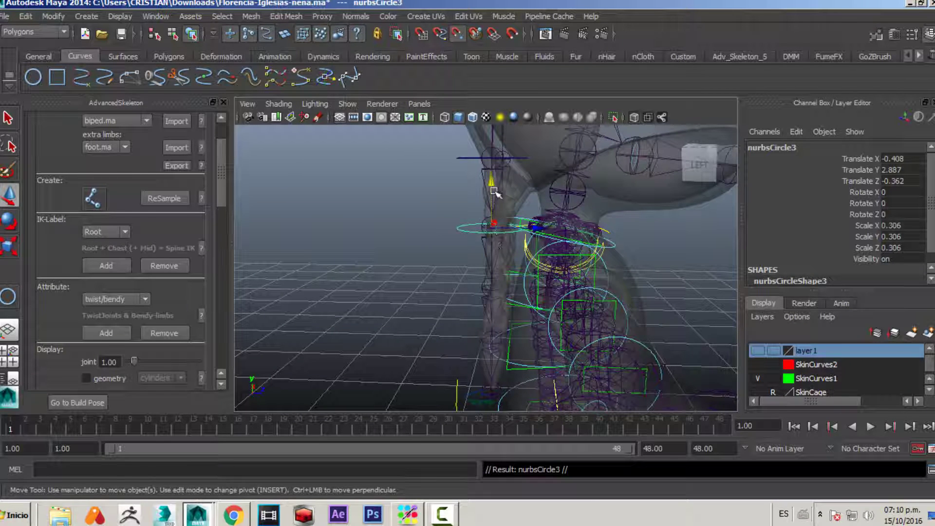
drag(493, 190, 622, 273)
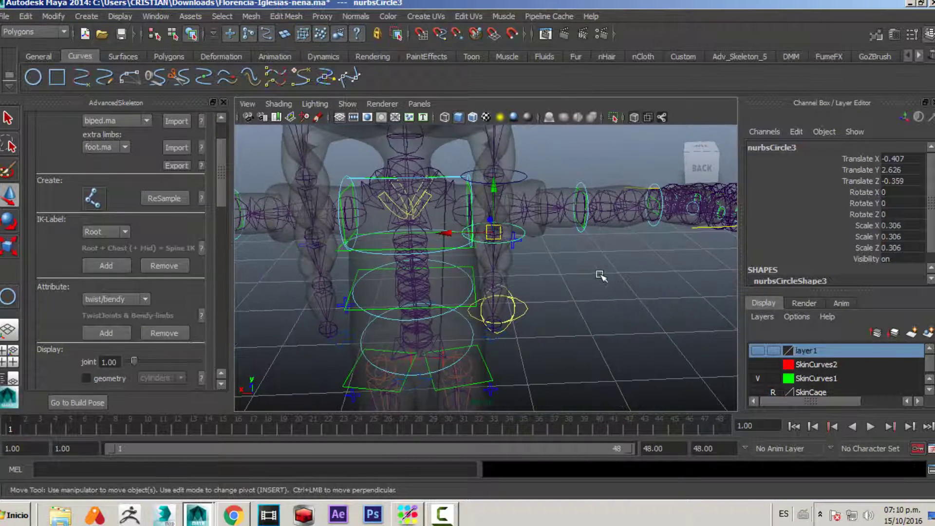
key(ctrl+d)
drag(493, 232, 558, 308)
key(ctrl+d)
key(q)
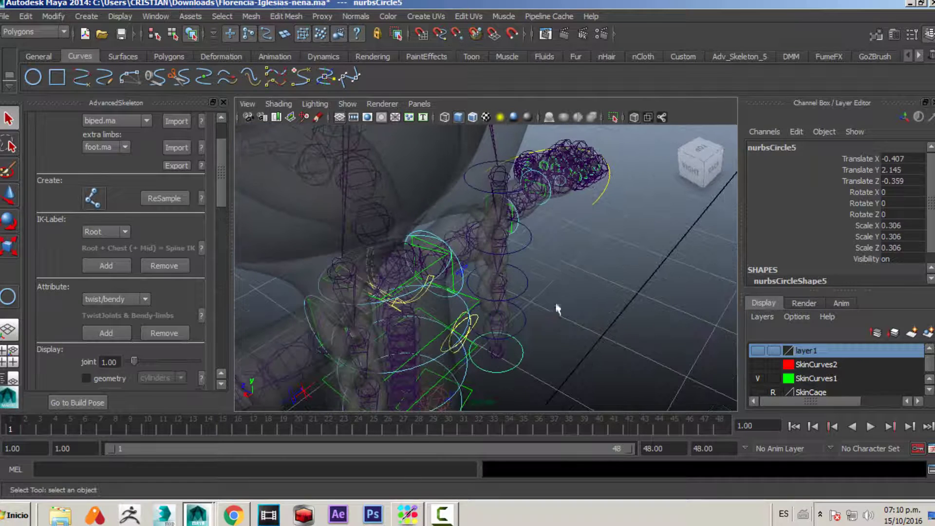
Duplicate the uppermost circle and snap the copy onto the top joint of the opposite braid, at Translate X about 0.396.
click(523, 194)
click(472, 184)
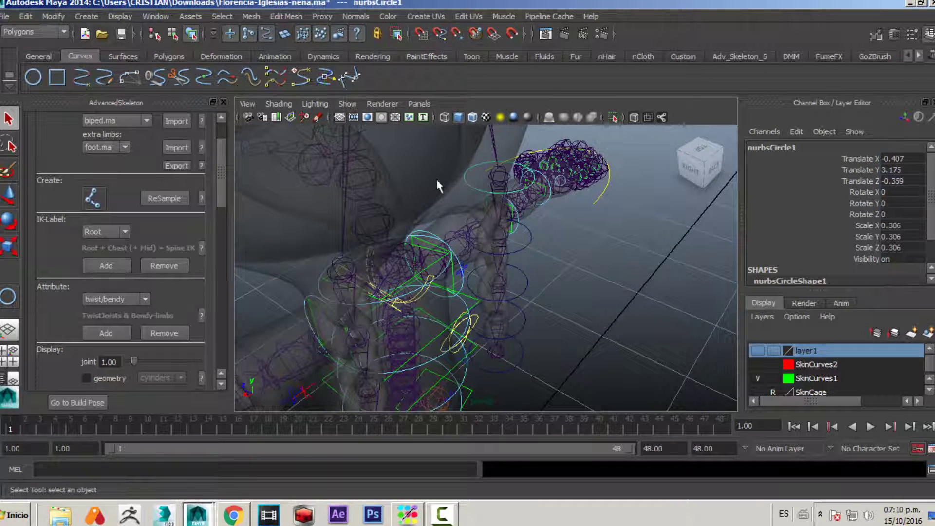
alt+drag(438, 185, 526, 238)
click(527, 240)
key(w)
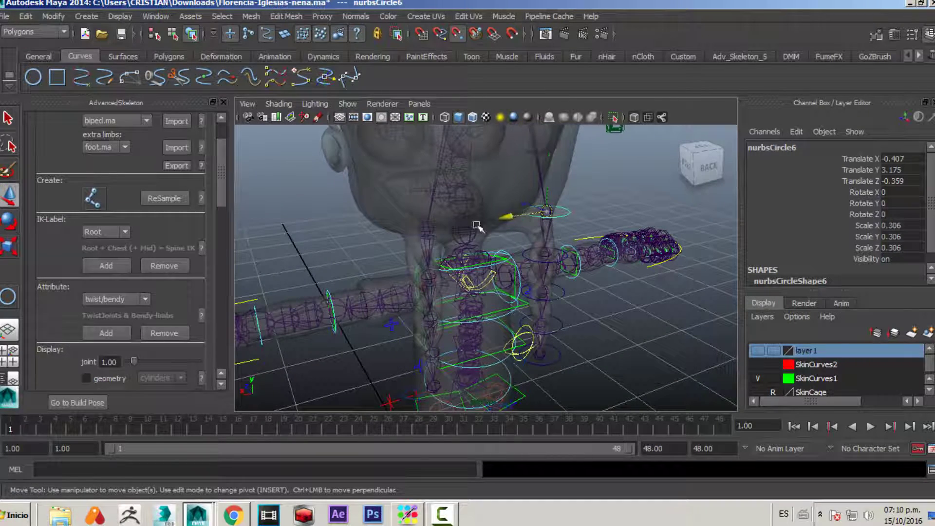
middle_drag(476, 225, 432, 249)
alt+drag(440, 253, 583, 259)
Duplicate the circle onto each remaining joint down the positive X braid, ending at Translate Y about 2.145.
key(ctrl+d)
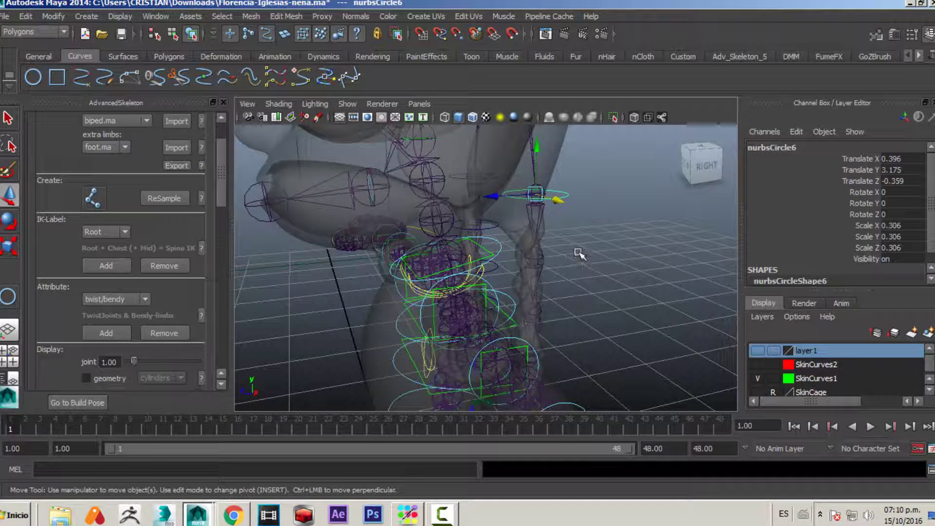
middle_drag(579, 233, 534, 312)
key(ctrl+d)
key(ctrl+d)
alt+drag(534, 311, 553, 238)
middle_drag(544, 238, 540, 286)
alt+drag(540, 286, 399, 286)
middle_drag(400, 286, 423, 293)
alt+drag(423, 294, 431, 299)
key(ctrl+d)
middle_drag(430, 296, 432, 372)
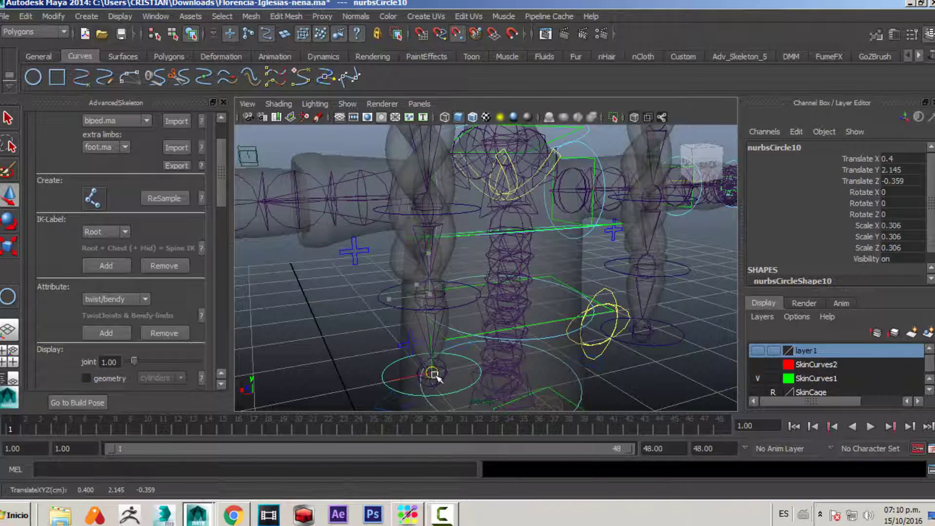
Duplicate the positive X braid's uppermost circle, snap the copy onto the top head joint and scale it uniformly to about 1.024.
alt+drag(432, 372, 475, 342)
click(443, 268)
key(ctrl+d)
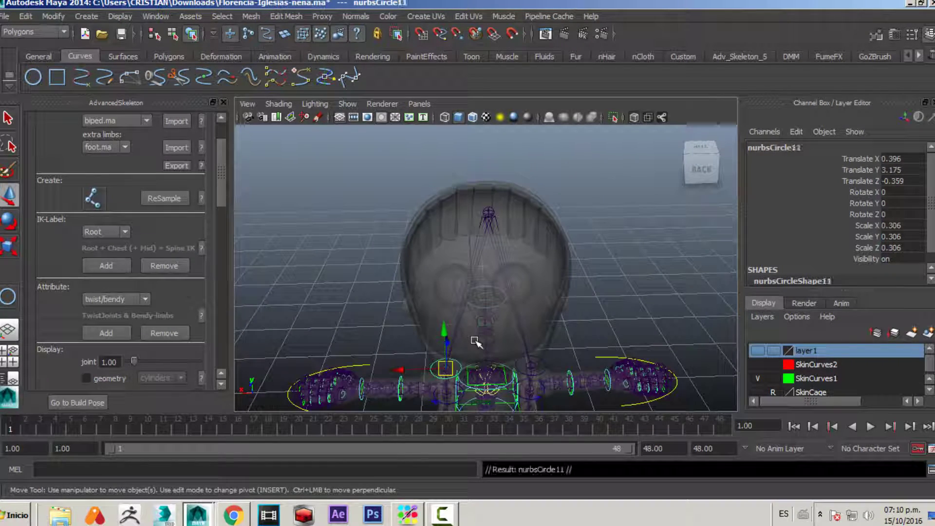
key(v)
middle_drag(476, 342, 487, 217)
alt+drag(487, 217, 465, 223)
key(q)
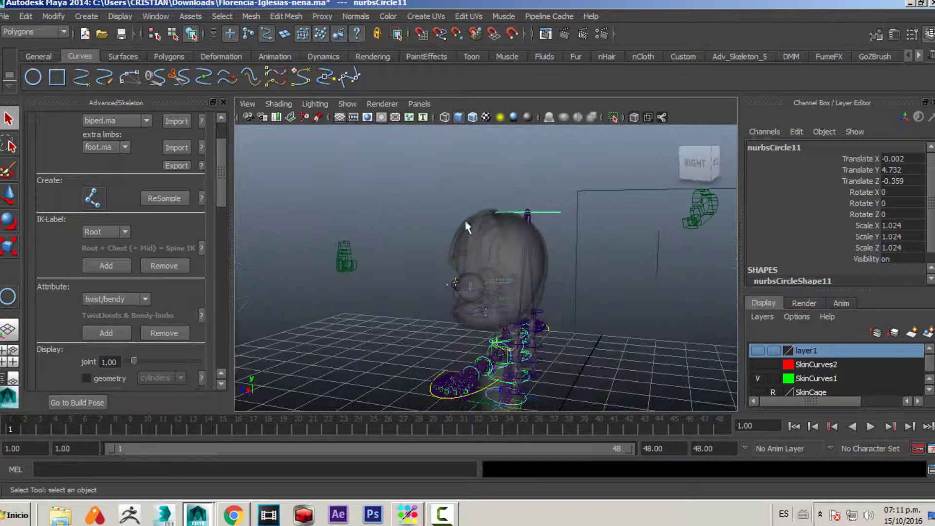
alt+drag(595, 181, 517, 244)
alt+right_drag(518, 243, 703, 253)
alt+middle_drag(660, 226, 563, 303)
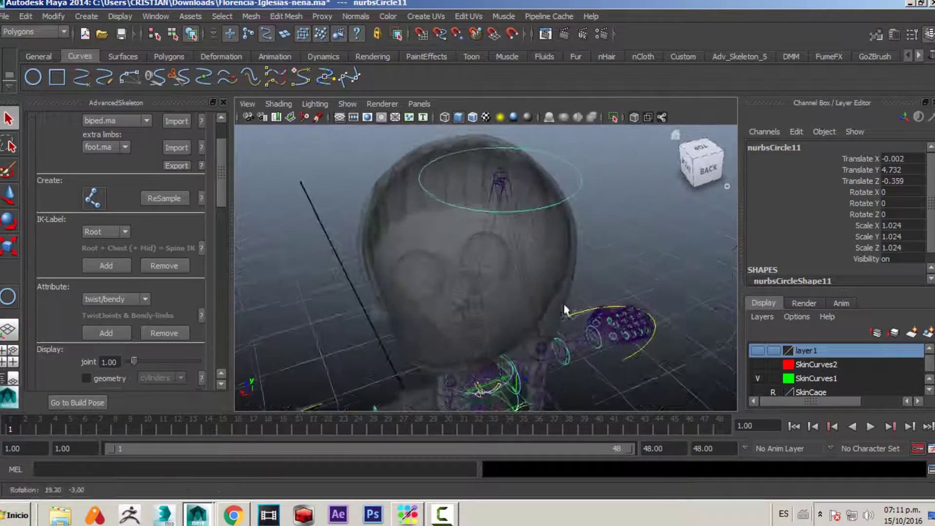
Try parenting the second joint of the negative X braid to its circle, nurbsCircle2.
alt+right_drag(563, 303, 536, 240)
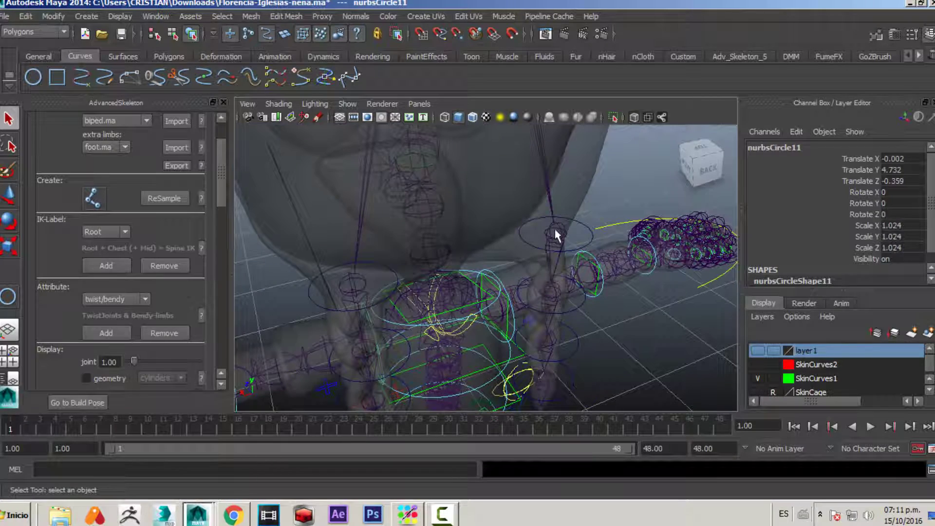
click(556, 235)
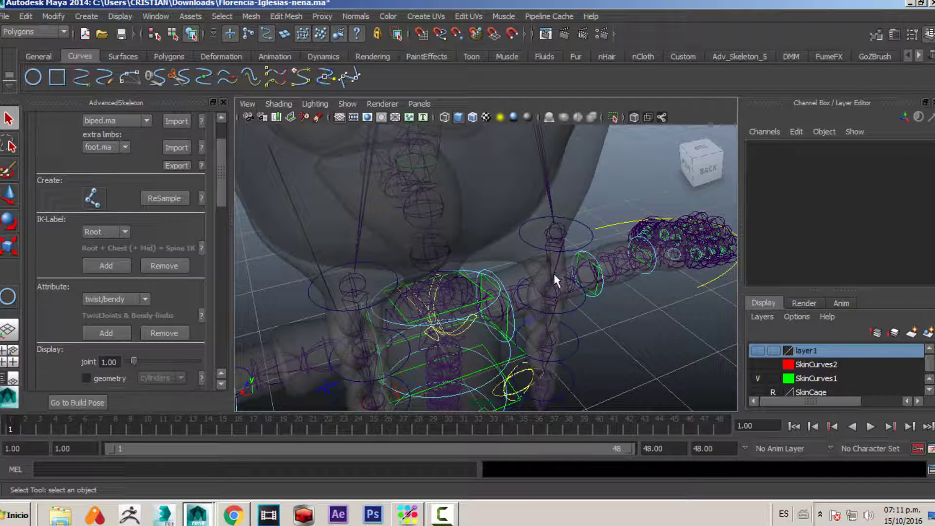
alt+drag(554, 275, 575, 232)
alt+right_drag(574, 232, 686, 292)
alt+middle_drag(633, 314, 603, 263)
alt+drag(602, 262, 577, 231)
click(577, 233)
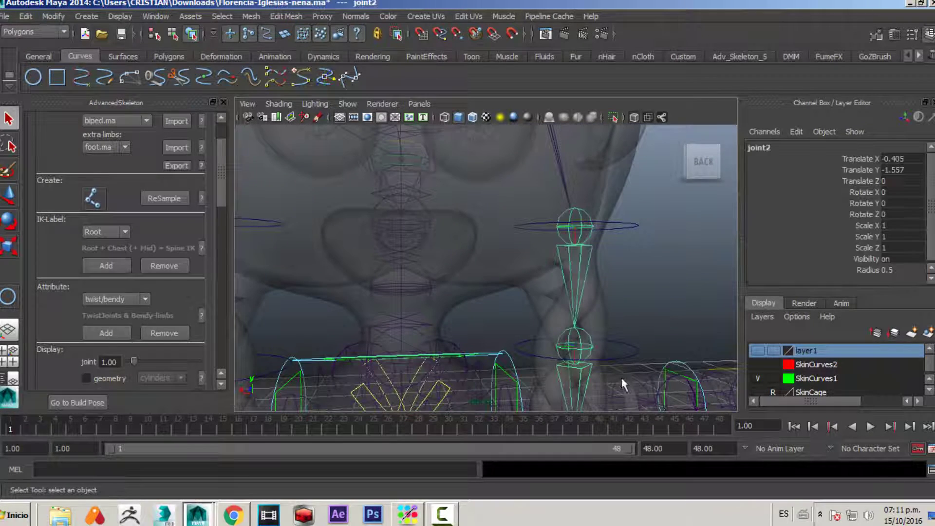
click(585, 347)
alt+drag(619, 382, 601, 310)
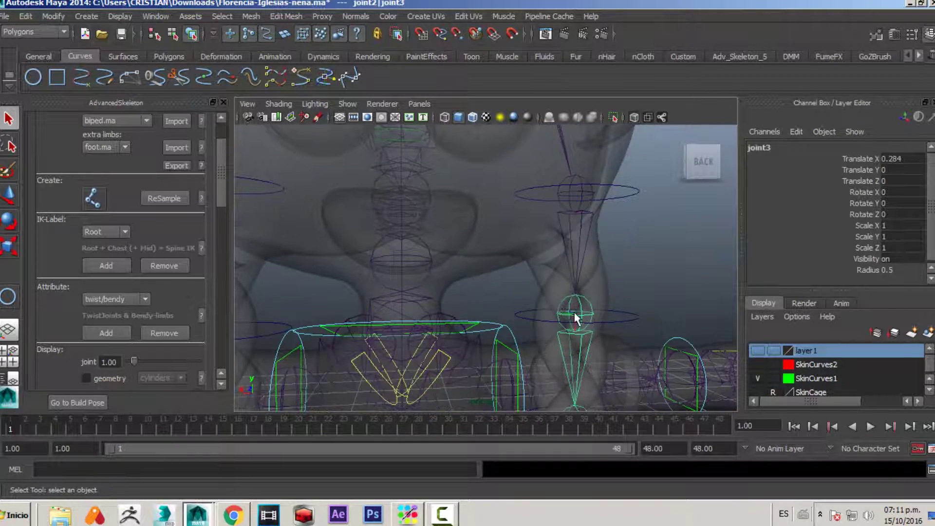
alt+middle_drag(570, 298, 489, 236)
alt+right_drag(488, 236, 706, 297)
alt+drag(652, 273, 567, 228)
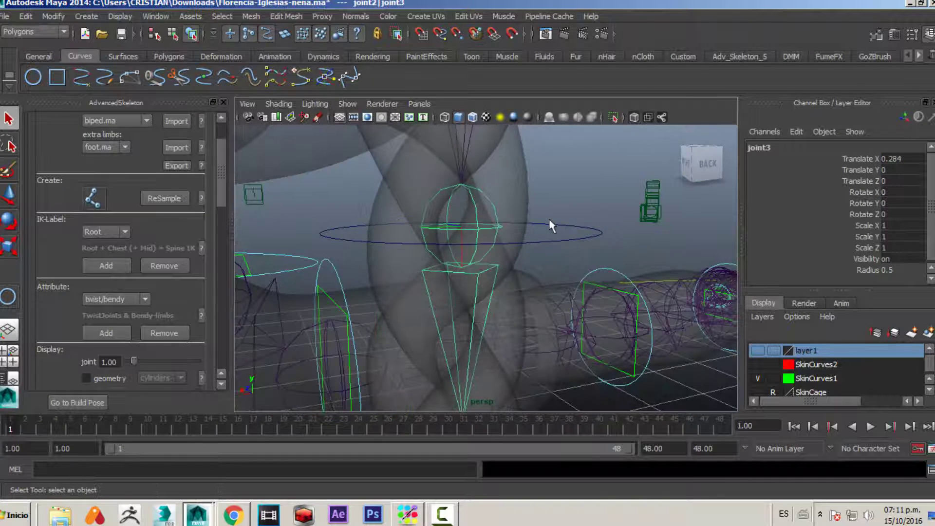
click(579, 233)
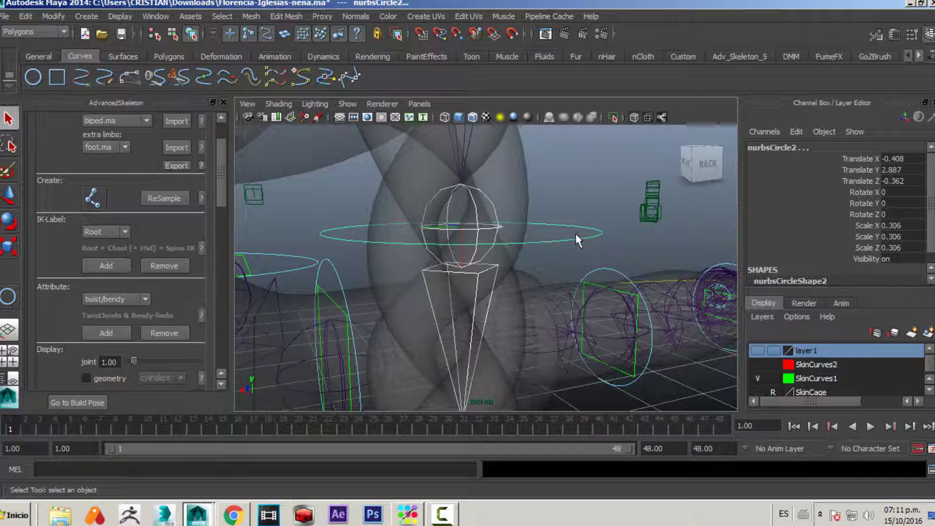
key(p)
click(597, 237)
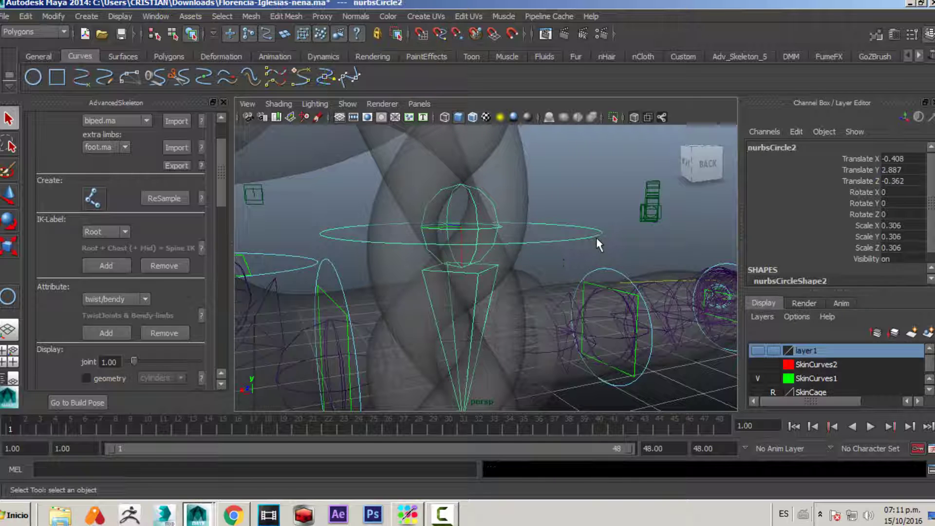
Test-rotate the negative X braid's second circle with its joint, and undo the rotation.
key(e)
mouse_move(507, 209)
mouse_down()
mouse_move(476, 163)
mouse_move(468, 223)
mouse_move(493, 209)
mouse_up()
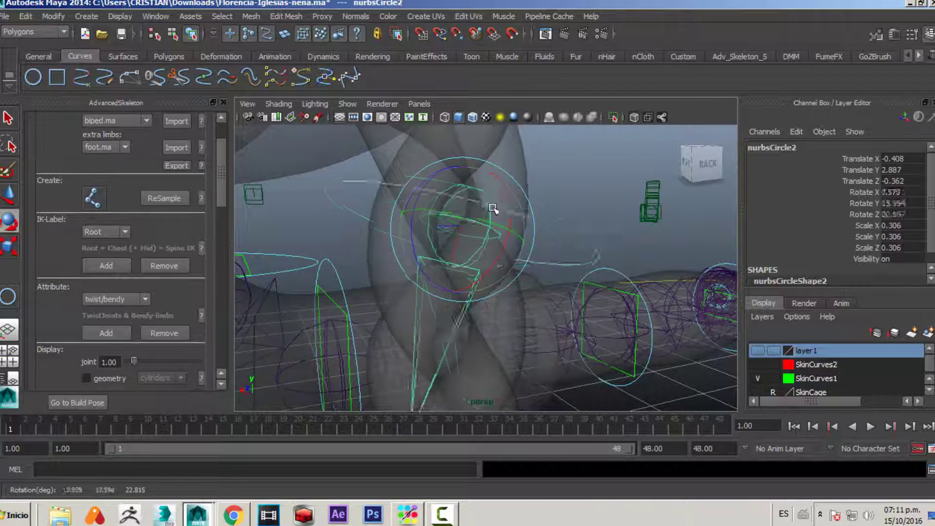
key(ctrl+z)
key(ctrl+z)
key(ctrl+z)
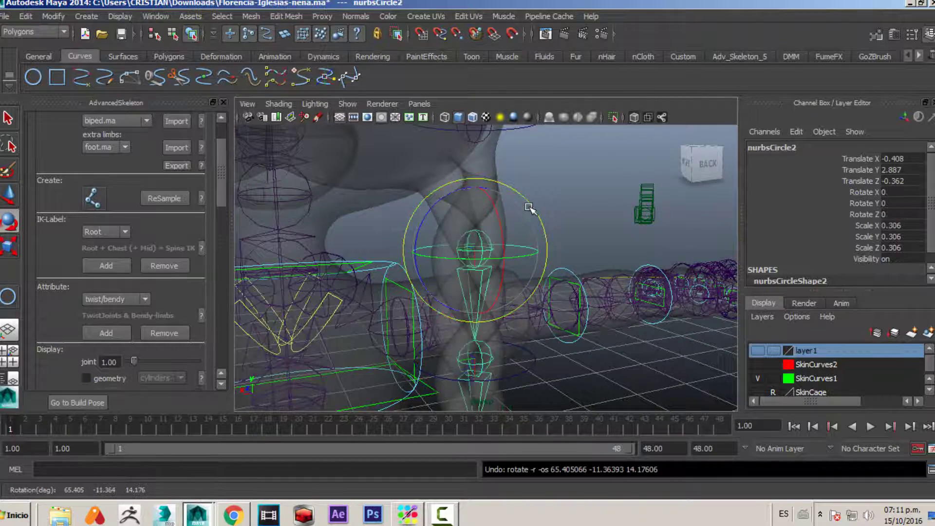
Undo the parenting between the negative X braid's second joint and its circle.
key(q)
alt+right_drag(578, 241, 510, 238)
alt+middle_drag(508, 306, 507, 204)
alt+middle_drag(505, 284, 504, 361)
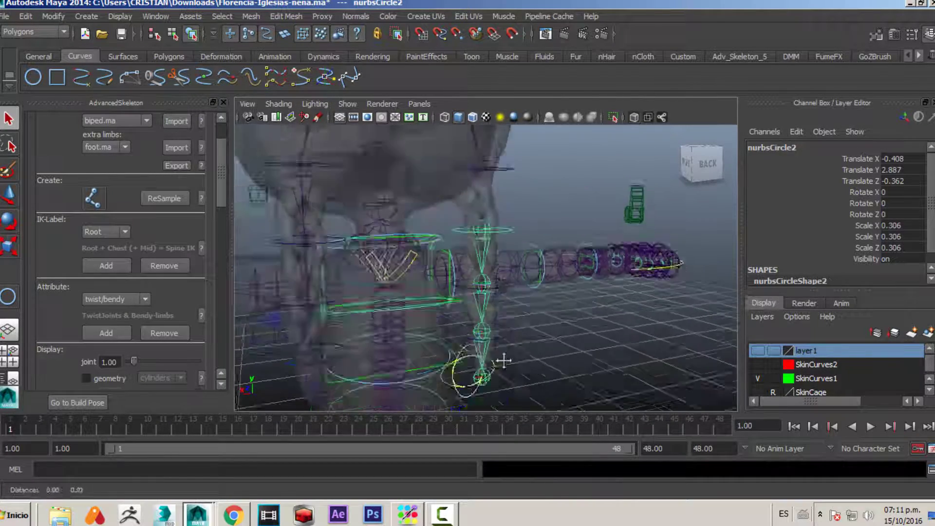
alt+right_drag(504, 360, 600, 314)
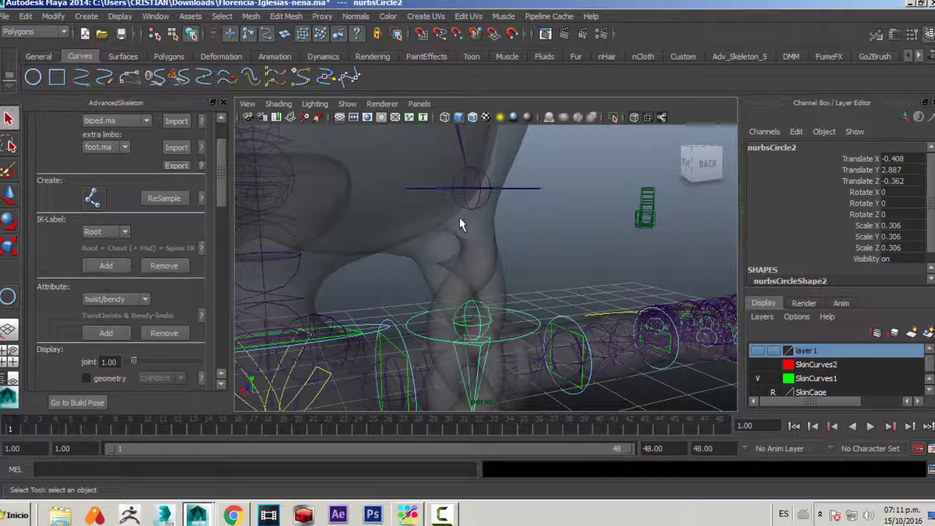
key(ctrl+z)
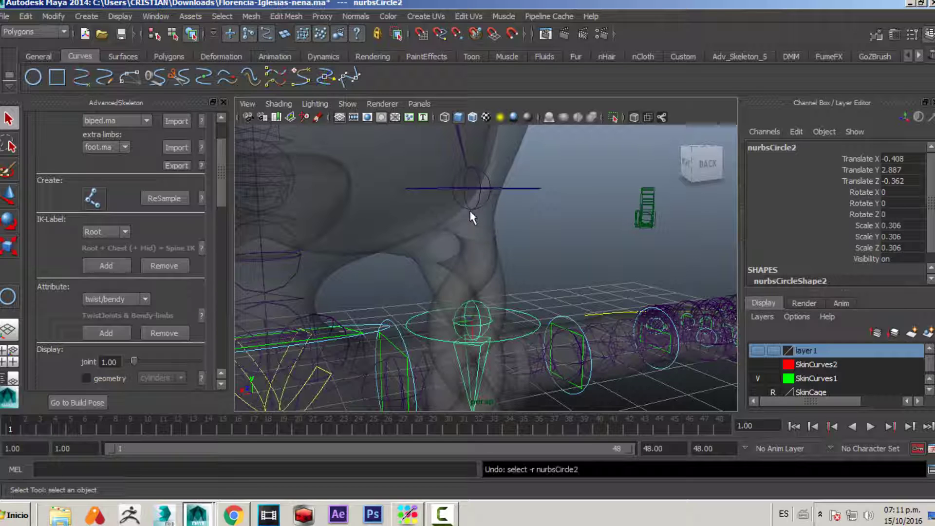
key(ctrl+z)
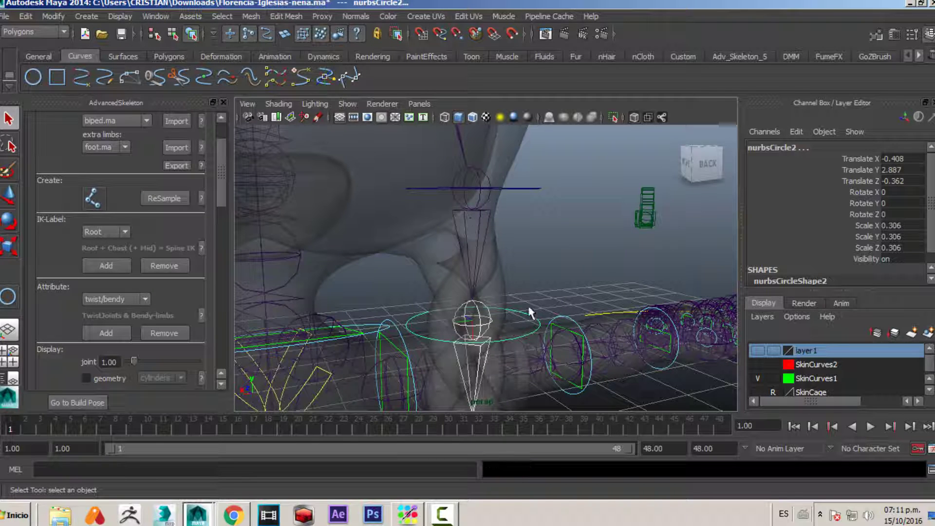
click(475, 304)
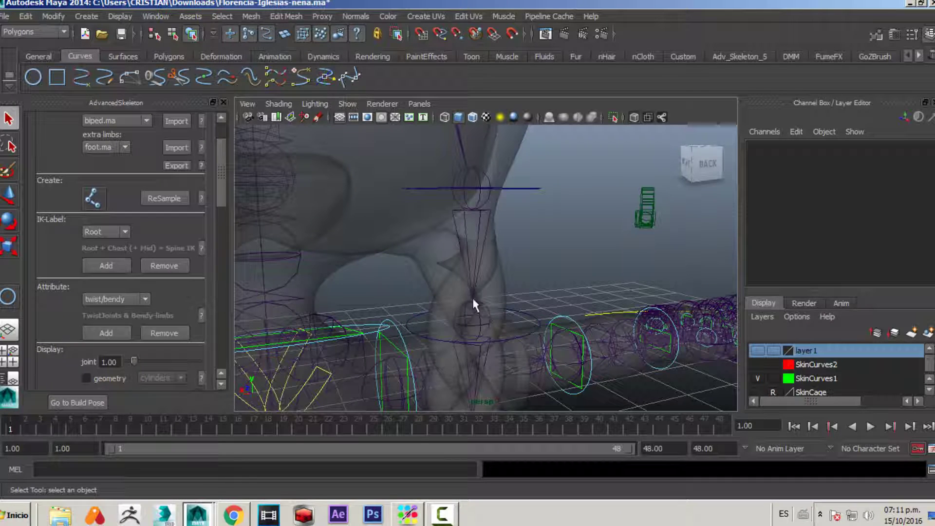
click(466, 206)
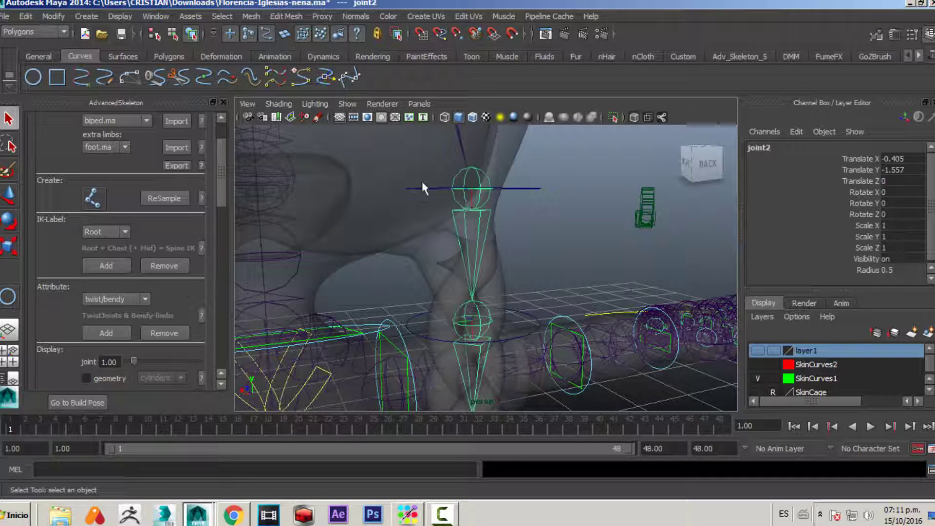
click(20, 16)
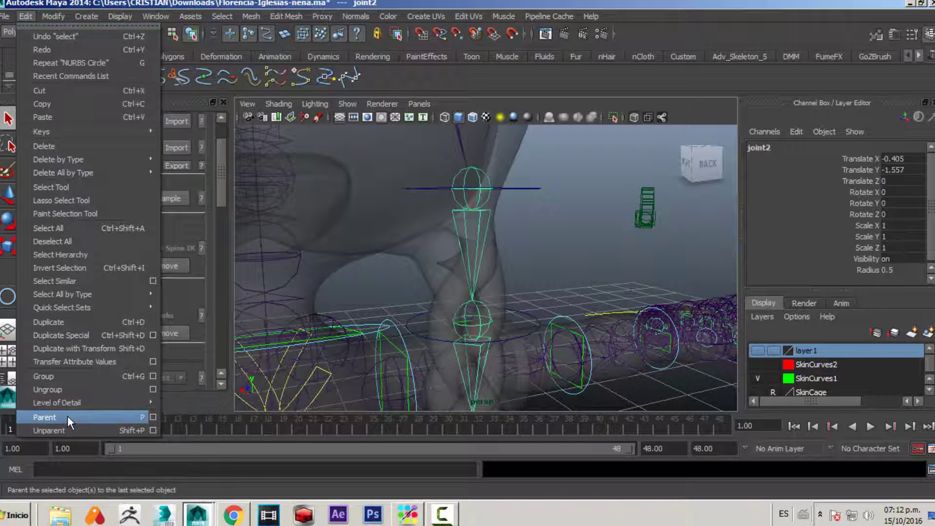
click(524, 303)
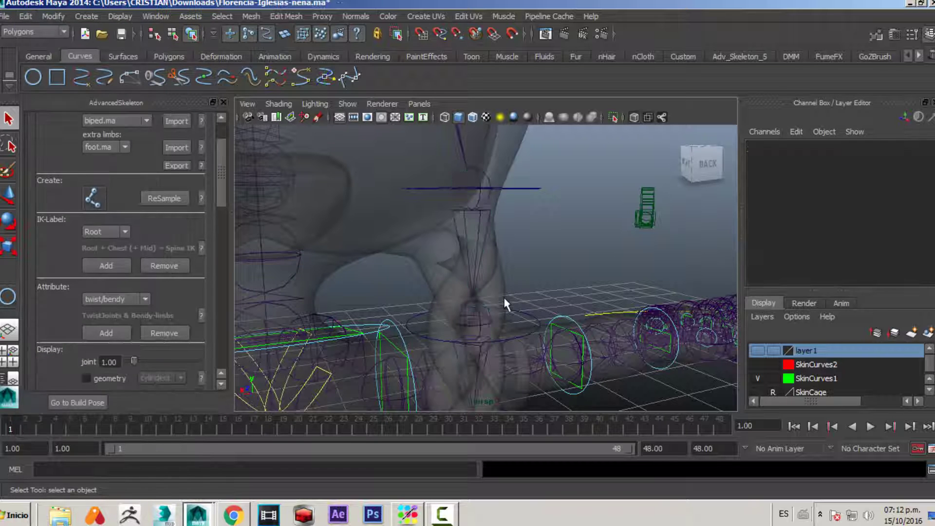
click(476, 319)
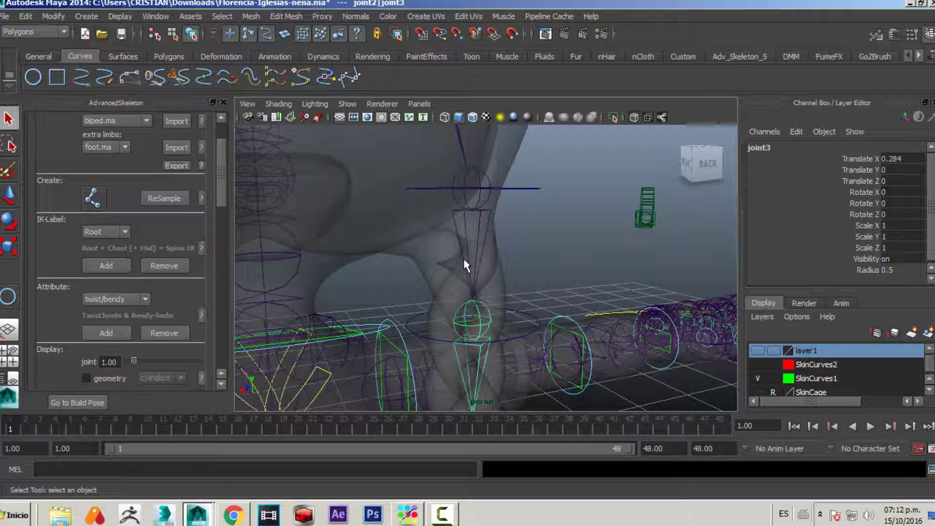
alt+drag(542, 299, 526, 337)
key(Delete)
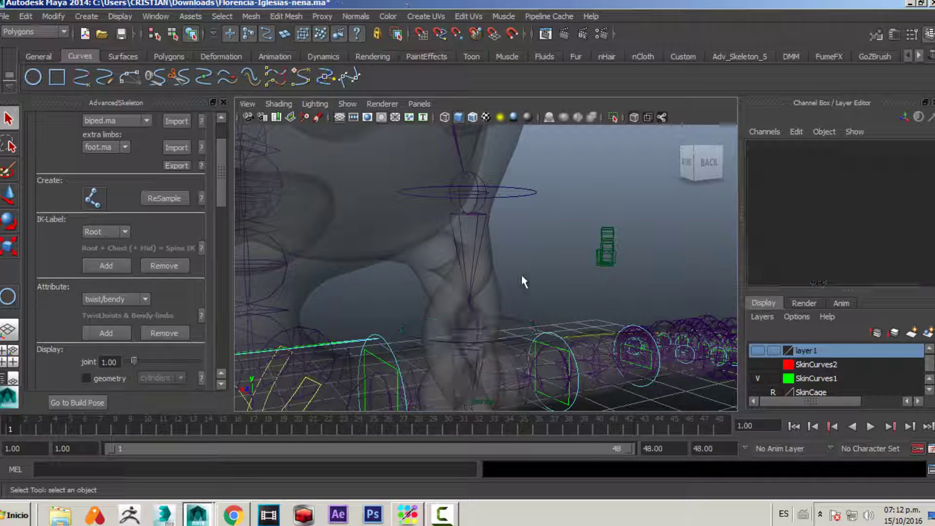
key(ctrl+z)
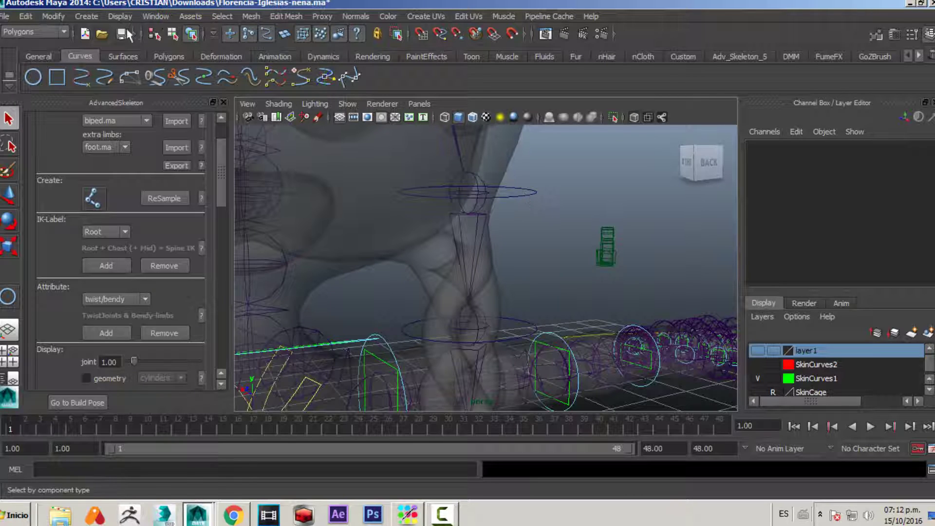
Switch to the Animation menu set and apply a Parent constraint from nurbsCircle2 to the negative X braid's second joint.
click(45, 33)
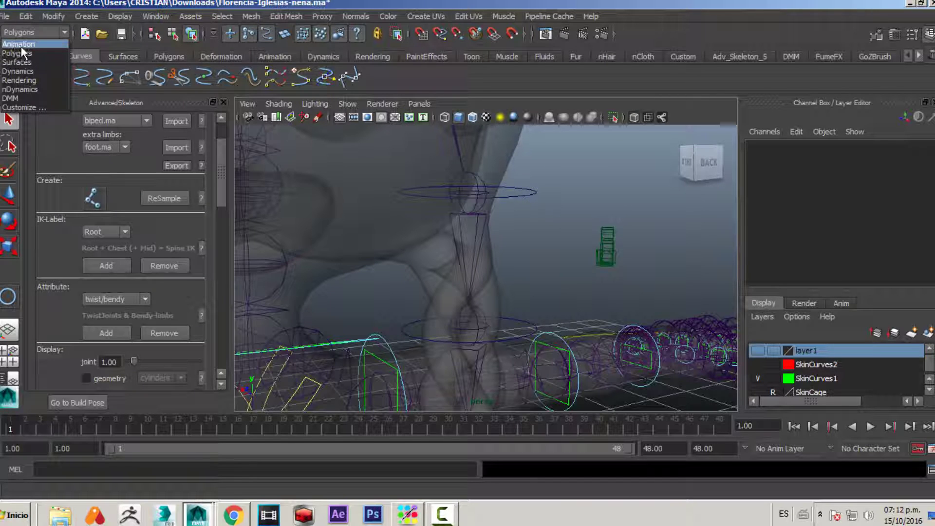
click(48, 44)
click(526, 16)
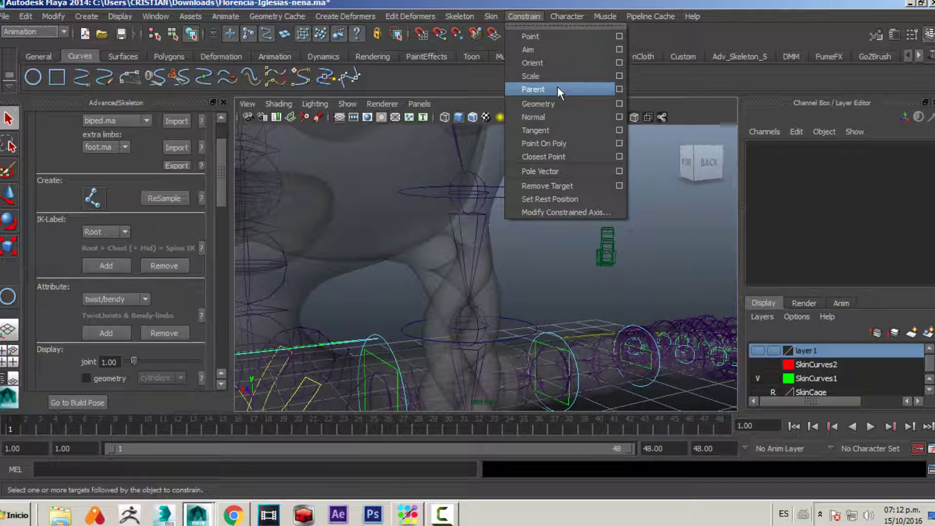
alt+drag(533, 266, 557, 252)
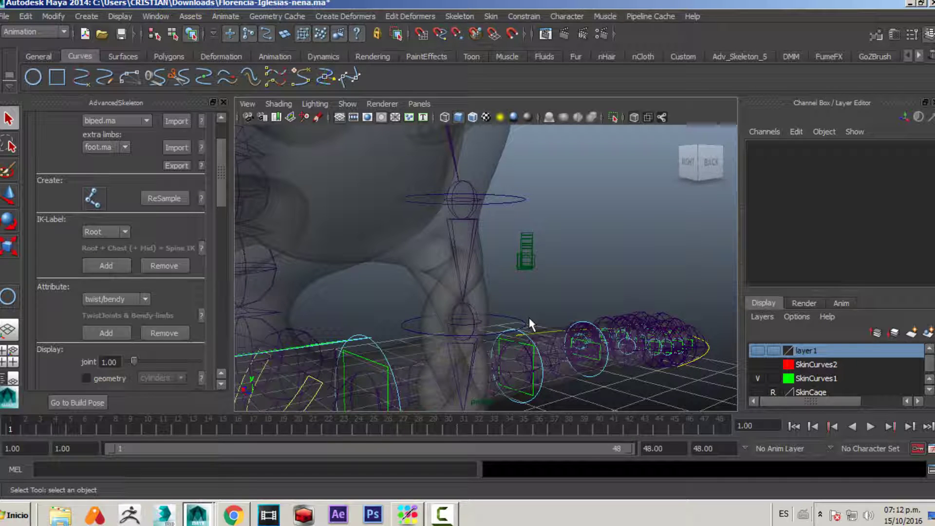
alt+right_drag(538, 294, 601, 325)
alt+middle_drag(601, 325, 547, 291)
click(546, 294)
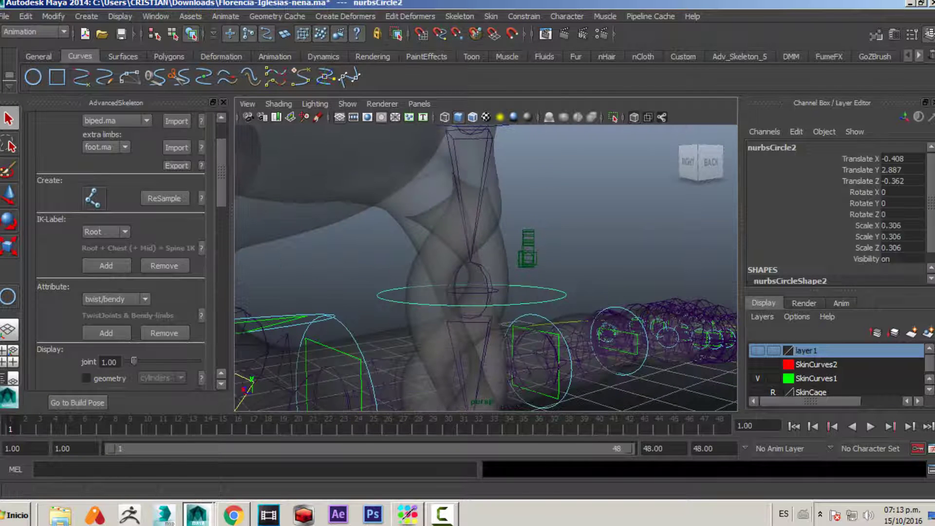
click(480, 291)
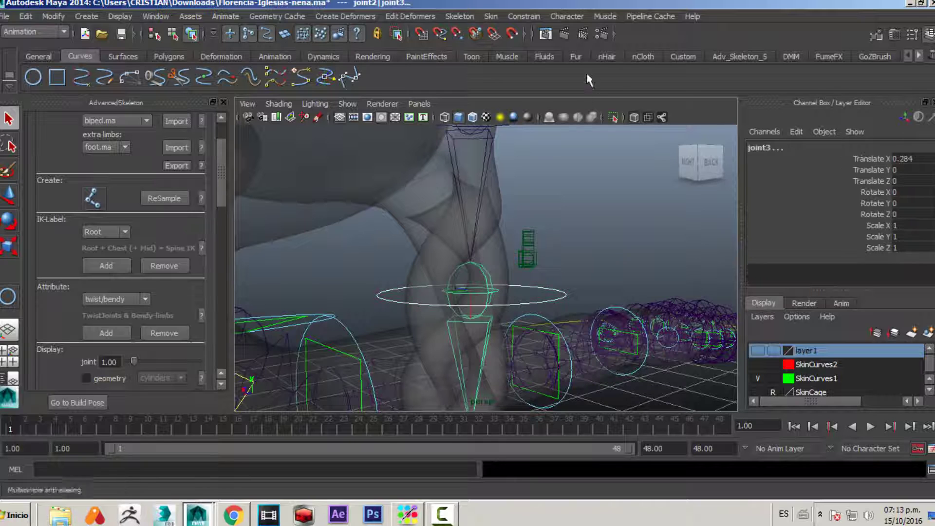
click(524, 16)
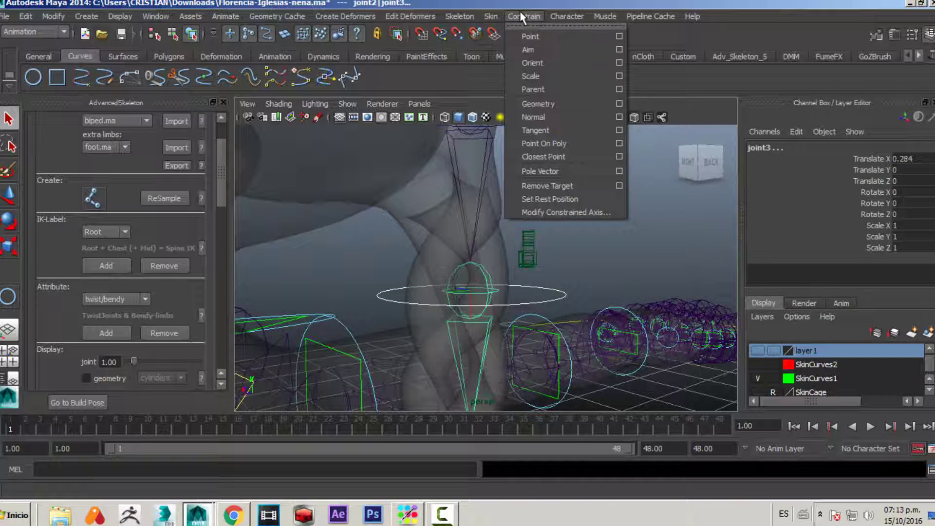
click(557, 88)
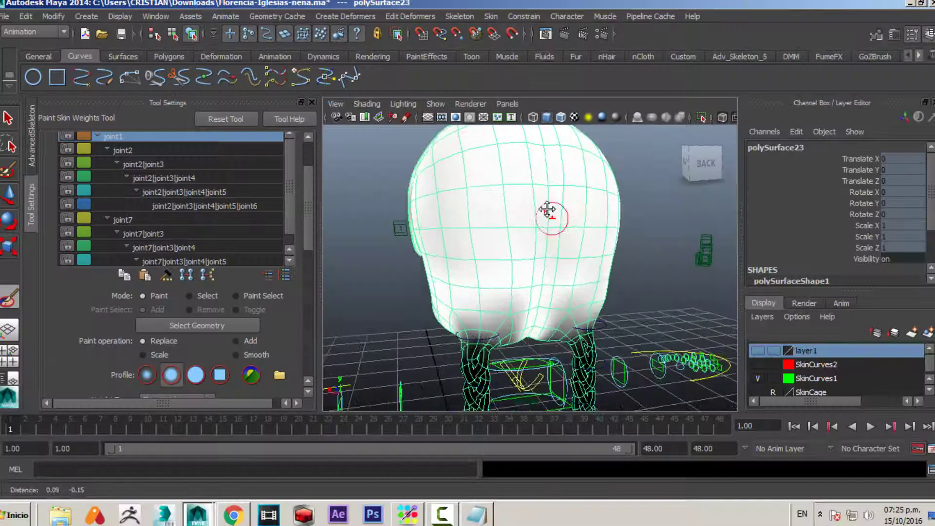
Leave skin weight painting and select the negative X braid's uppermost circle to examine its linked circles and transform values.
alt+drag(547, 215, 572, 253)
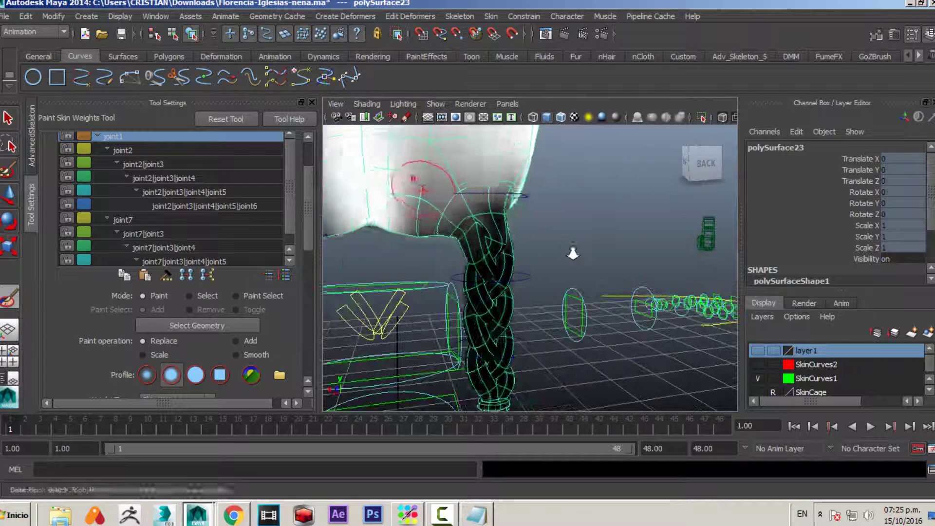
key(q)
click(531, 193)
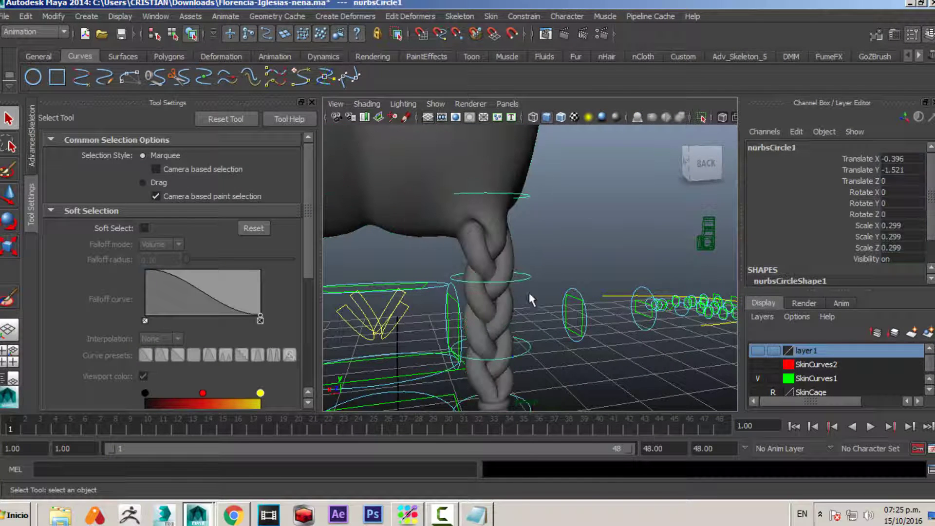
alt+drag(568, 218, 543, 253)
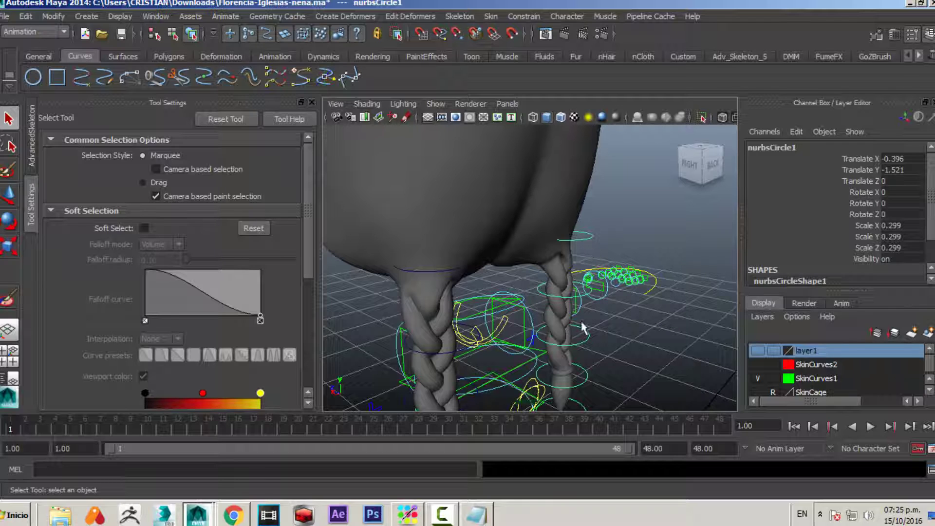
click(596, 230)
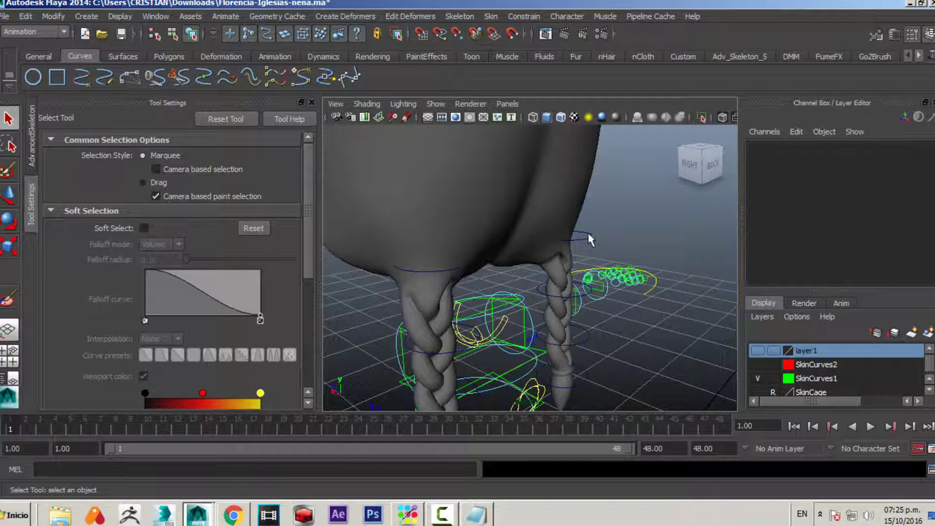
click(588, 232)
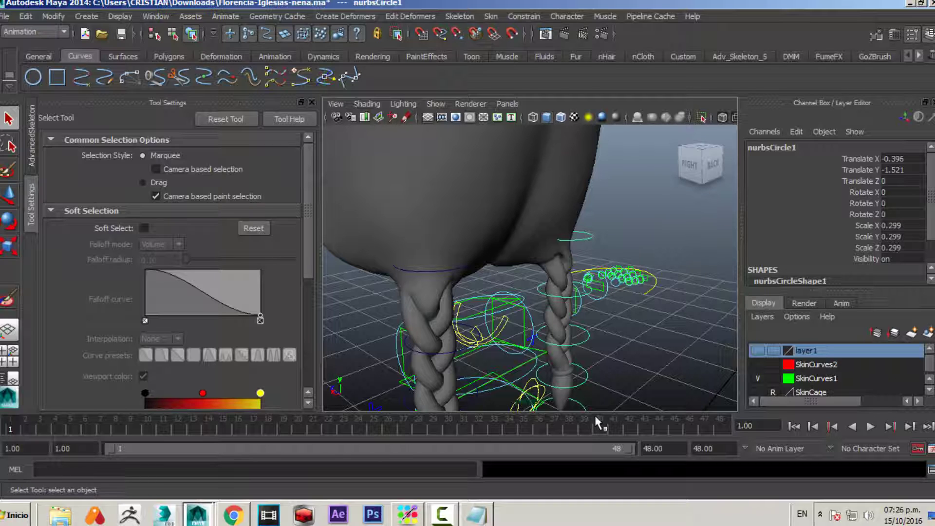
click(25, 16)
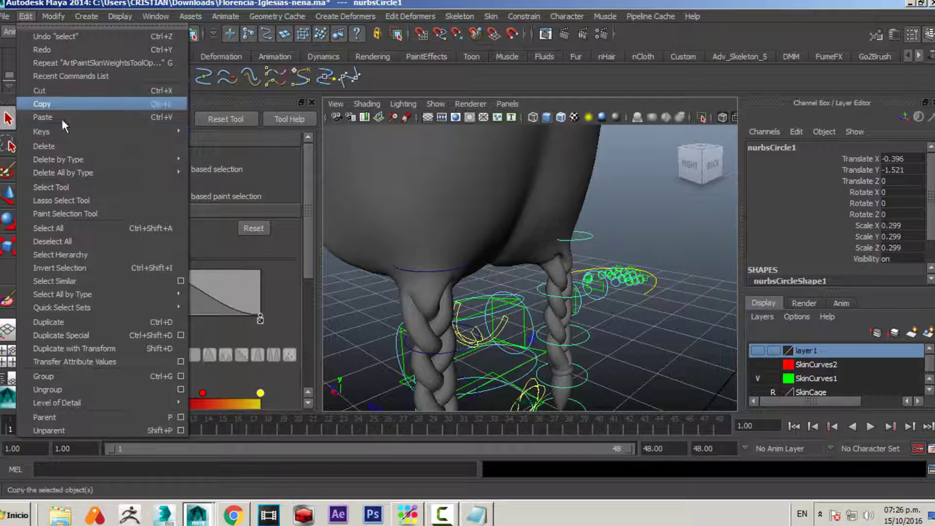
mouse_move(54, 16)
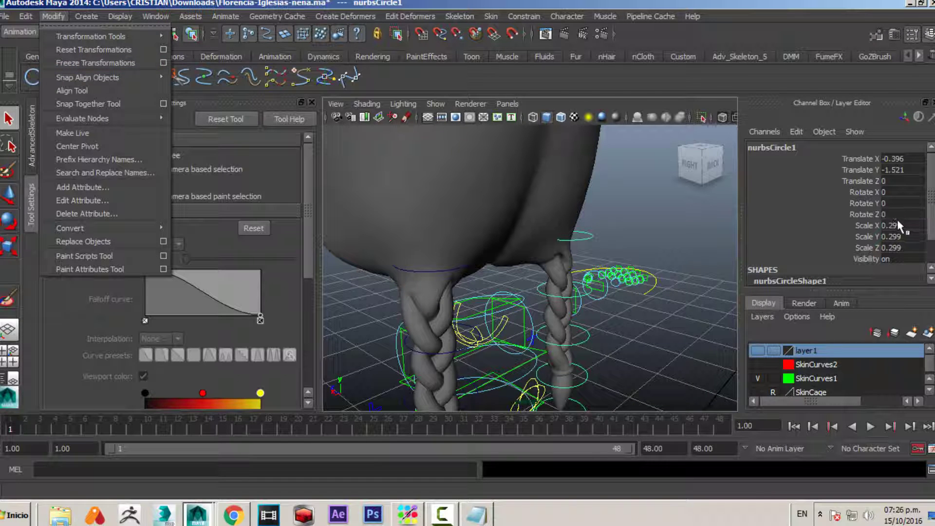
click(618, 253)
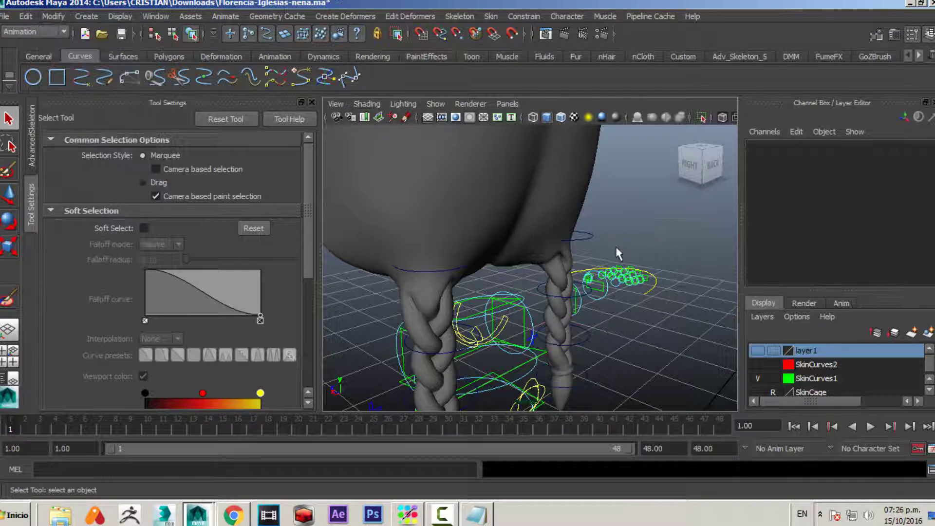
alt+right_drag(618, 253, 666, 266)
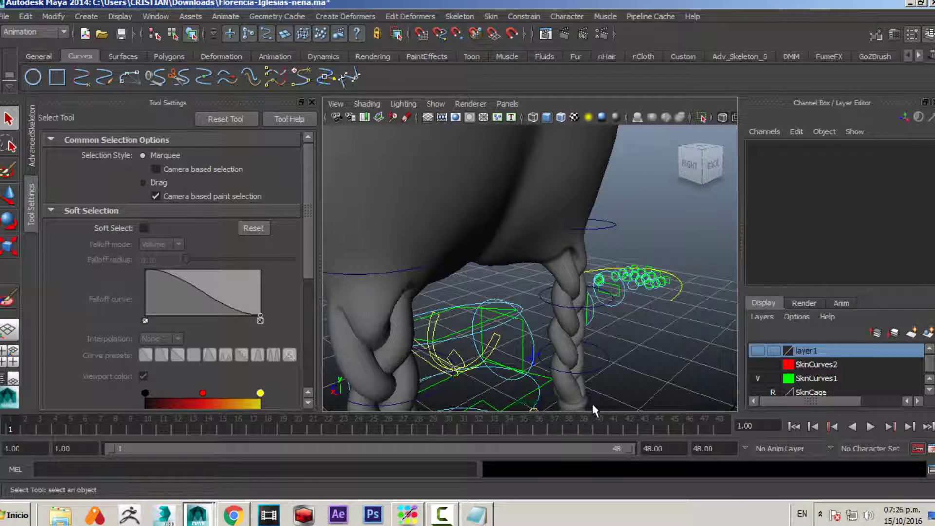
alt+right_drag(559, 345, 493, 269)
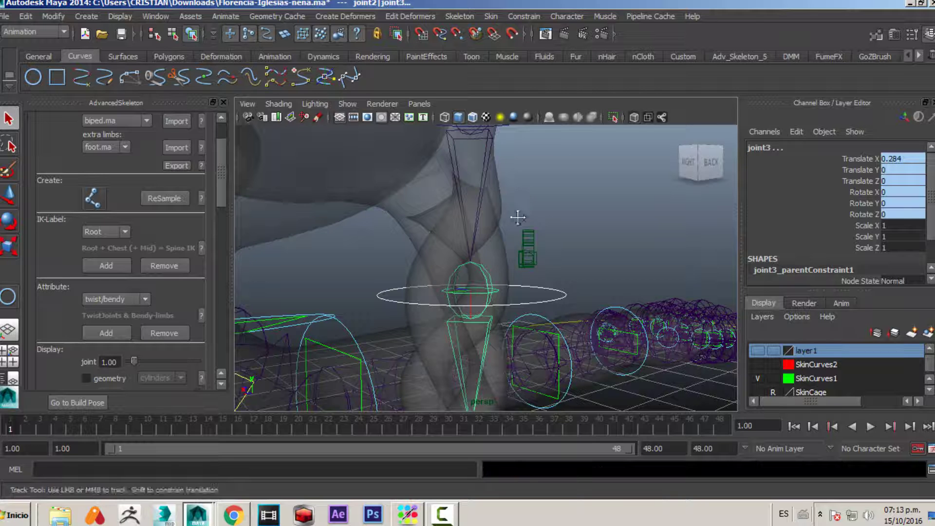
Undo the Parent constraint on the negative X braid's second joint and review the Parent constraint options, including Maintain offset.
key(ctrl+z)
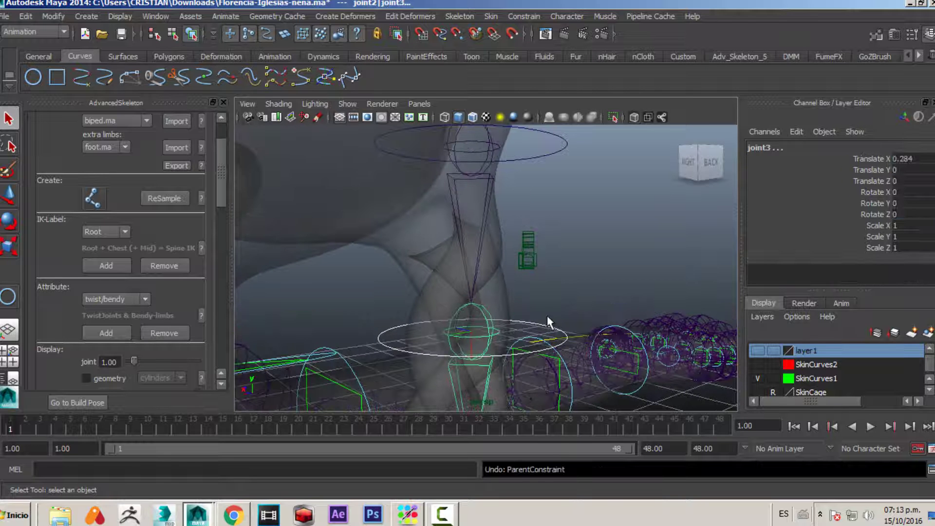
click(527, 17)
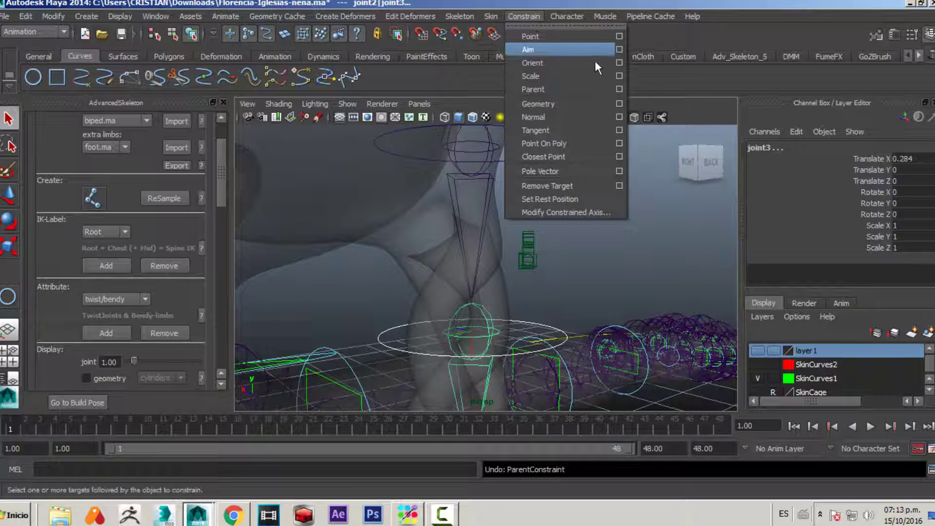
click(619, 90)
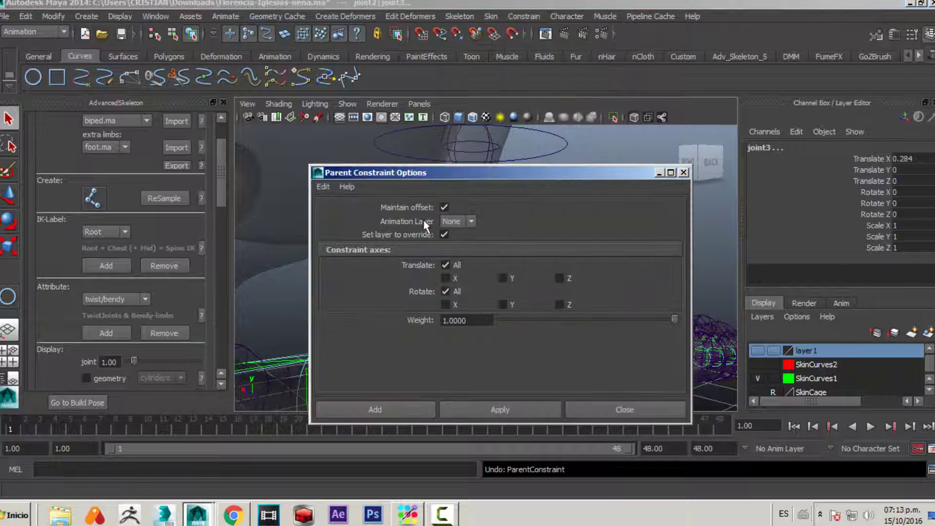
click(683, 172)
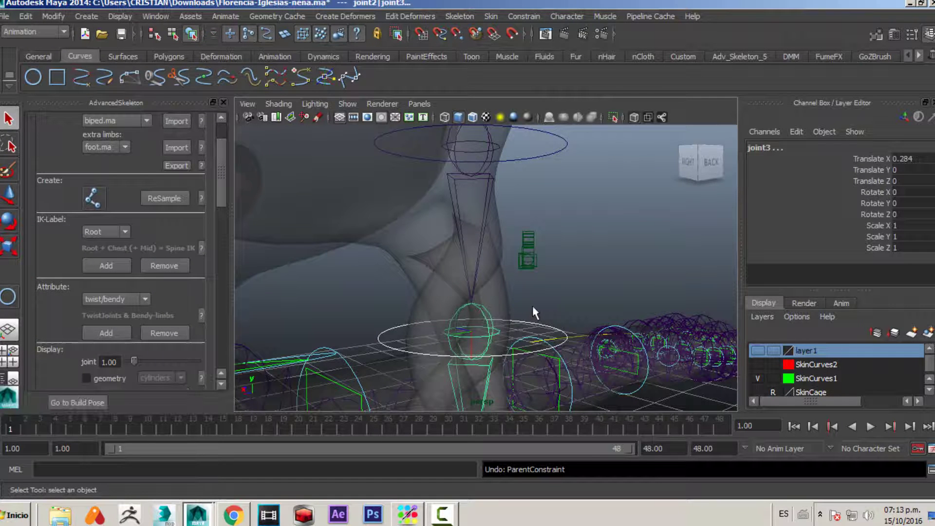
Apply a Parent constraint from nurbsCircle2 to joint3, the negative X braid's second joint.
click(533, 306)
click(528, 321)
click(487, 322)
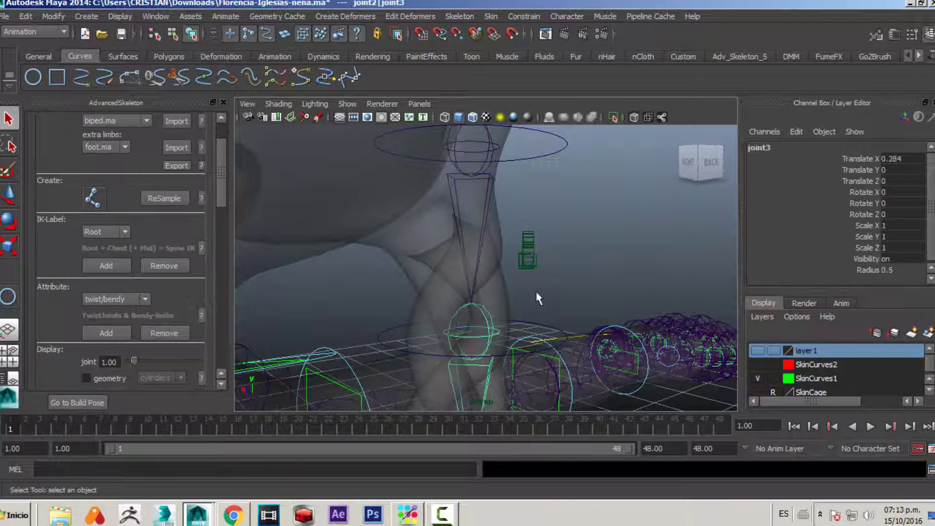
click(542, 319)
click(548, 327)
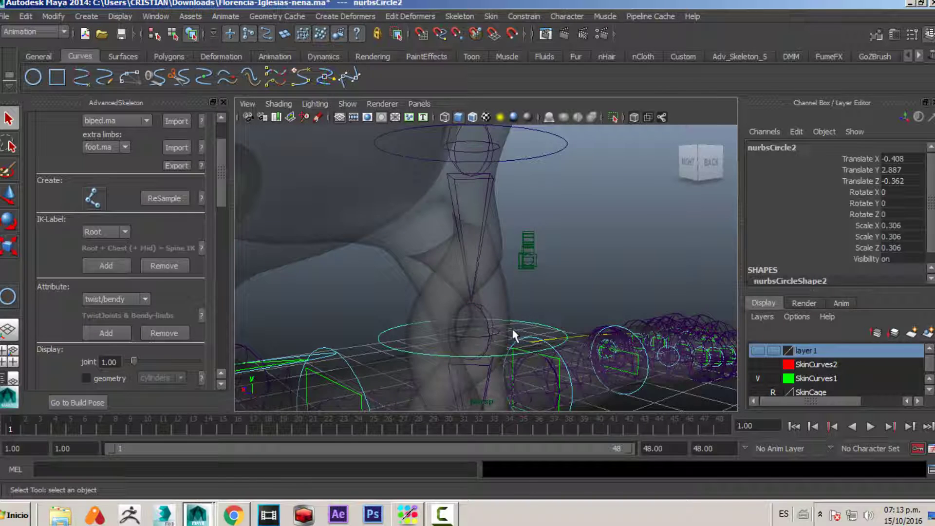
shift+click(489, 325)
click(524, 16)
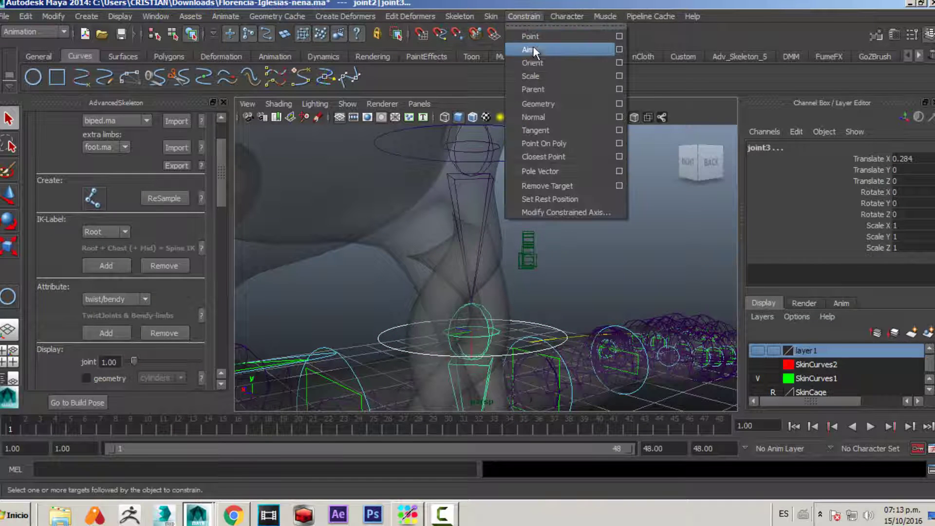
click(541, 89)
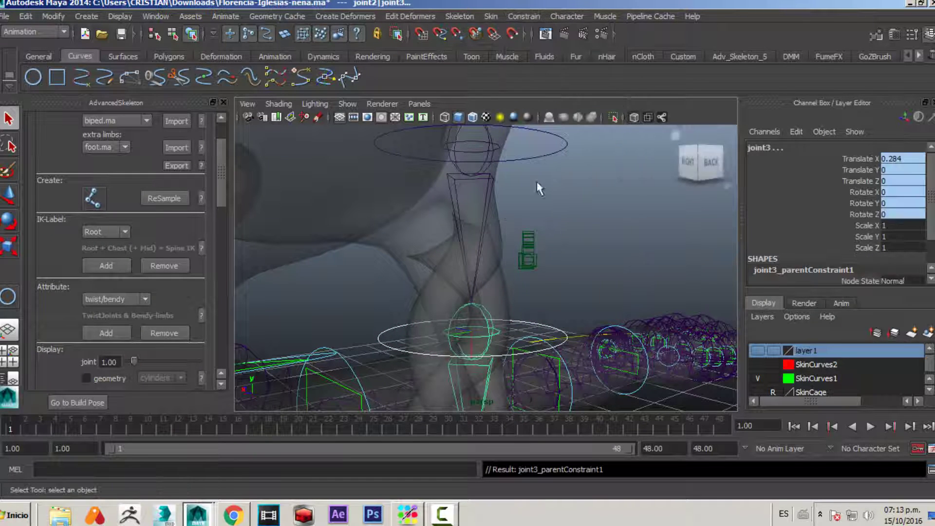
Examine the constrained channels of the negative X braid's second joint, its linked circle and the Parent constraint options.
click(486, 323)
click(455, 327)
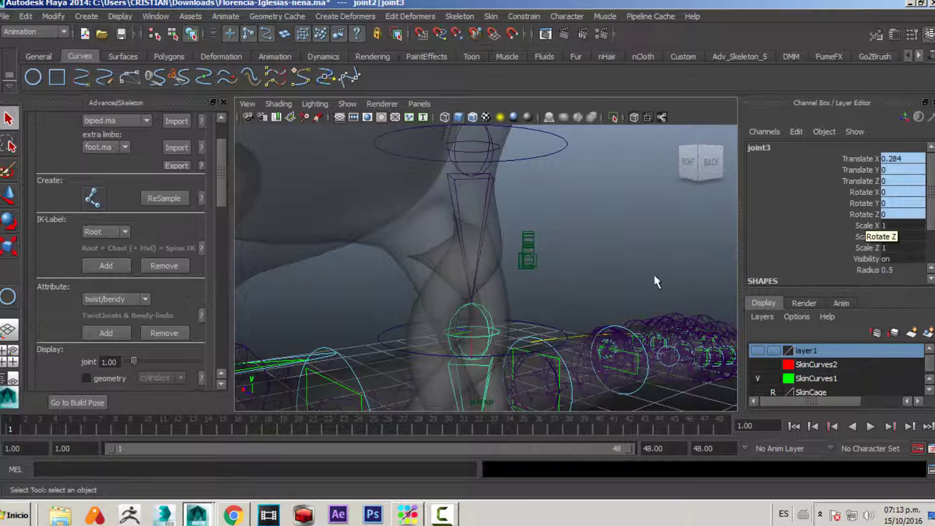
click(533, 325)
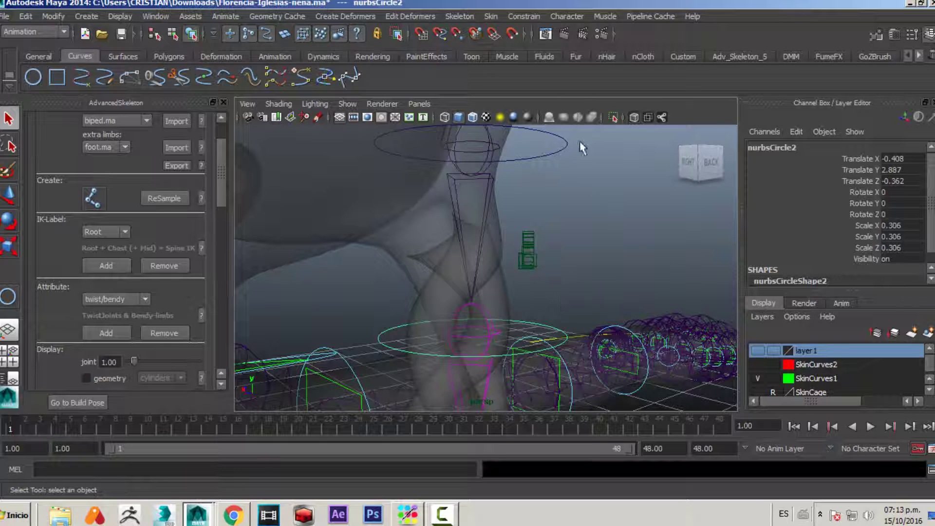
click(524, 17)
click(627, 87)
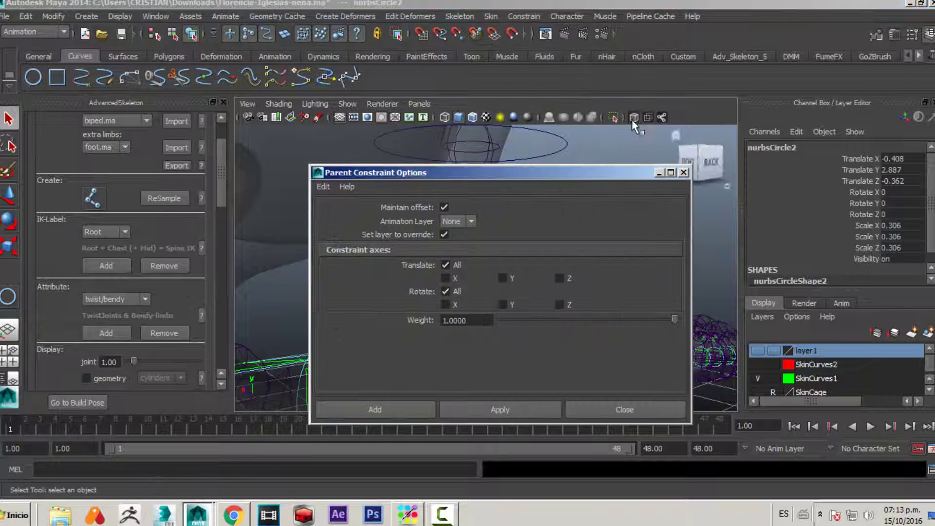
drag(589, 175, 718, 99)
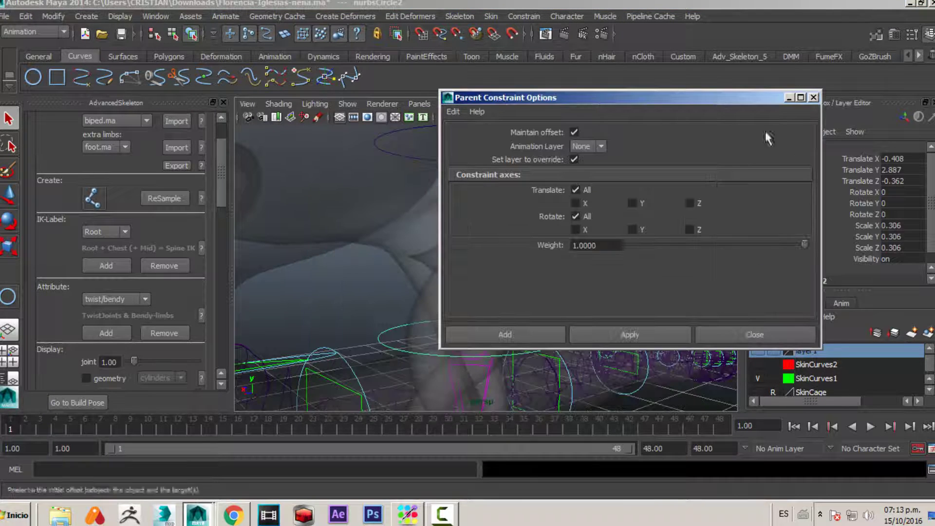
click(814, 98)
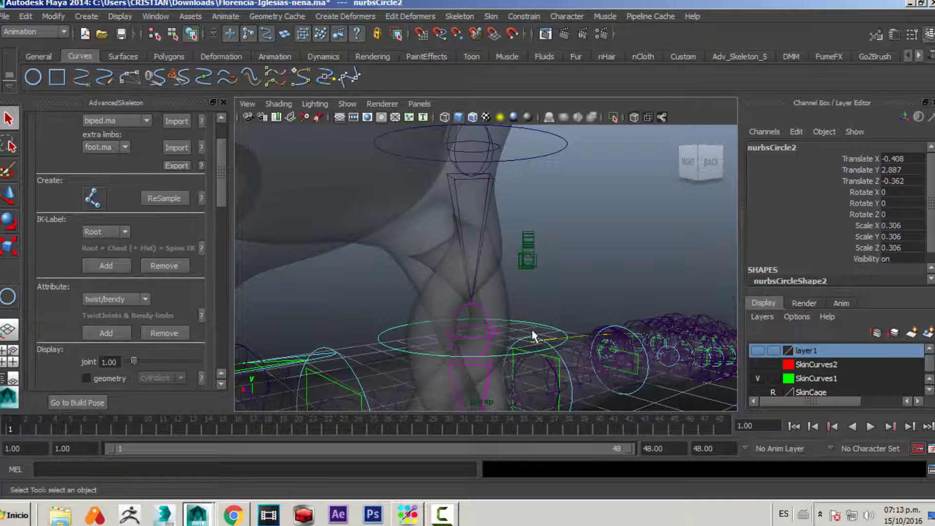
Test-move, rotate and scale nurbsCircle2 on the negative X braid, undoing each transform.
key(w)
drag(473, 335, 566, 305)
key(ctrl+z)
key(e)
drag(480, 328, 481, 257)
key(ctrl+z)
key(r)
drag(476, 335, 713, 303)
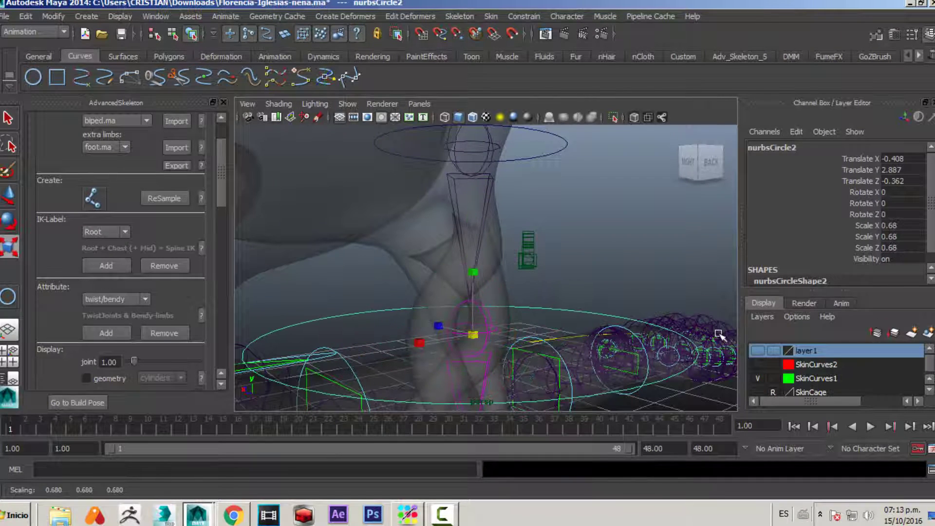
key(ctrl+z)
alt+right_drag(528, 322, 487, 317)
alt+drag(511, 325, 524, 253)
key(q)
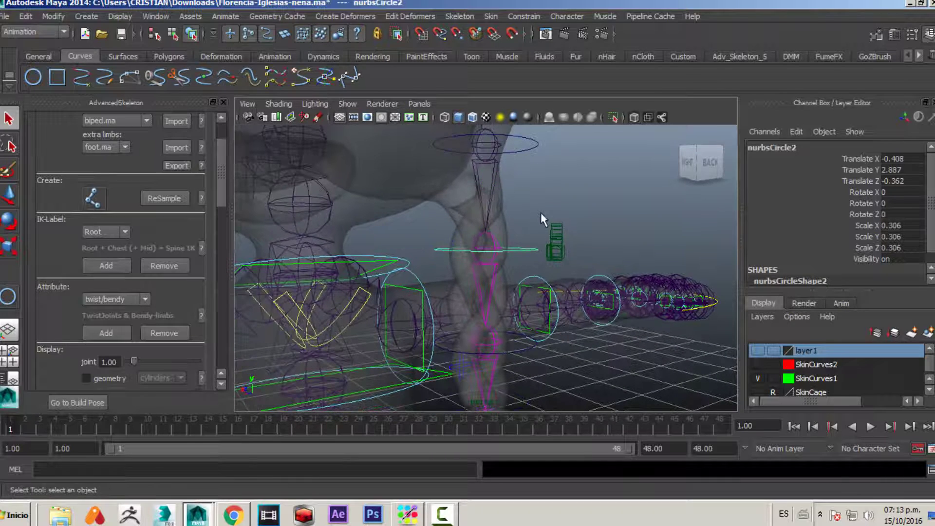
Apply a Parent constraint from nurbsCircle1 to the negative X braid's uppermost joint.
click(531, 244)
click(528, 250)
click(526, 154)
alt+middle_drag(526, 154, 517, 227)
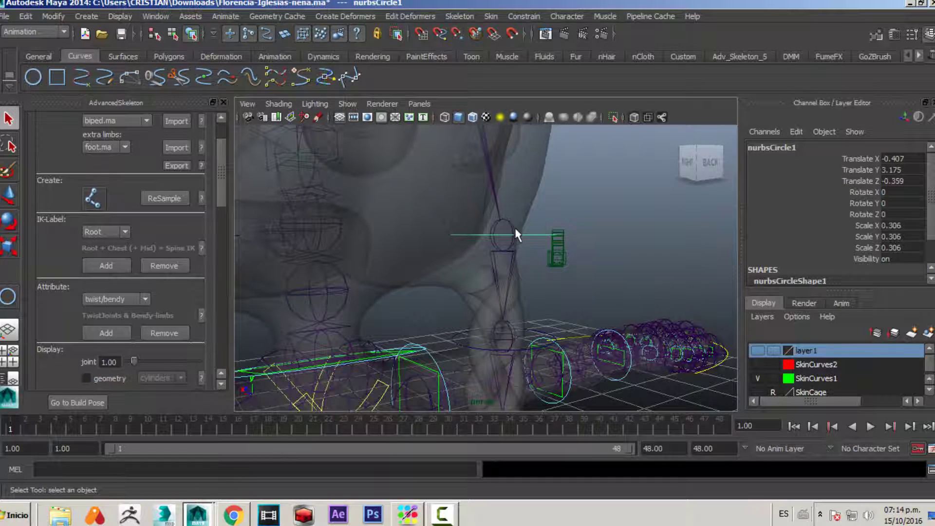
click(514, 233)
alt+drag(513, 235, 583, 329)
Apply a Parent constraint from nurbsCircle3 to joint4, the negative X braid's third joint.
click(571, 325)
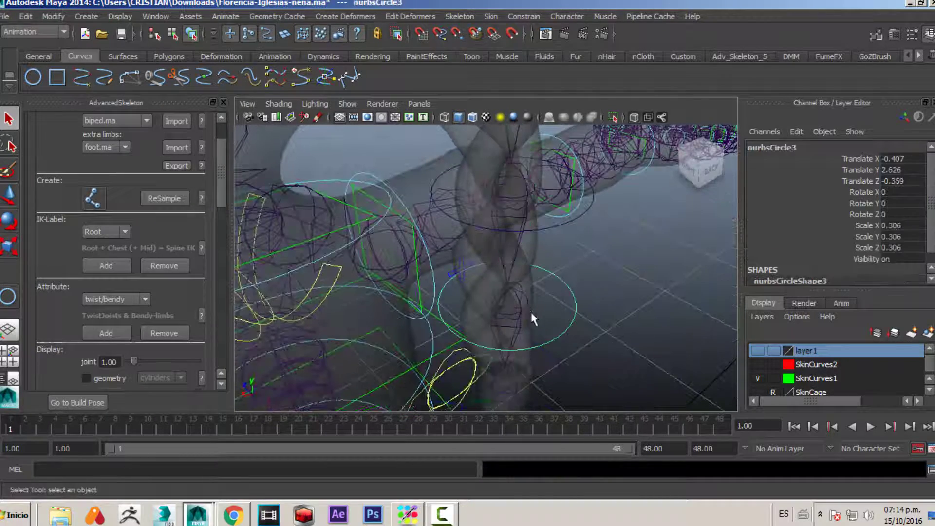
shift+click(515, 314)
alt+drag(517, 313, 544, 252)
scroll(526, 263, down, 6)
scroll(509, 269, up, 5)
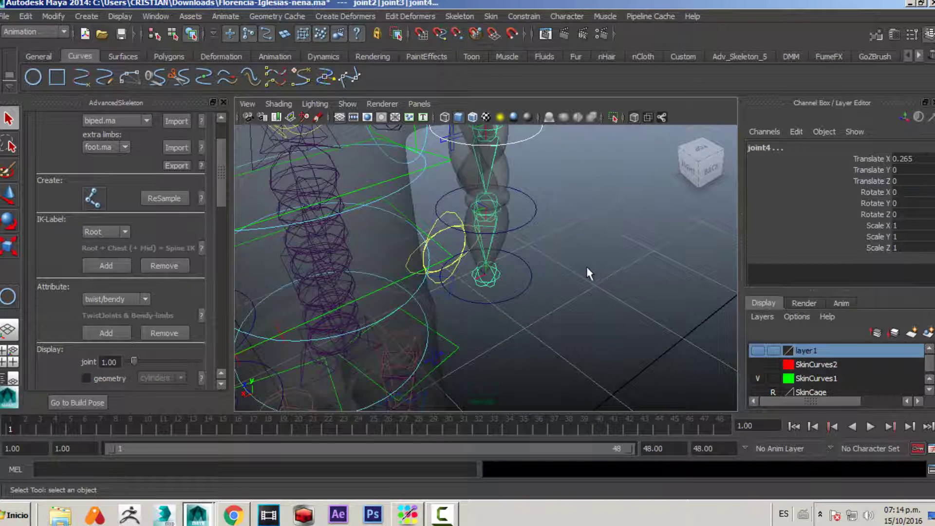
key(g)
Parent-constrain the negative X braid's last two joints, joint5 and joint6, to their surrounding circles.
drag(512, 204, 556, 225)
shift+click(499, 205)
key(g)
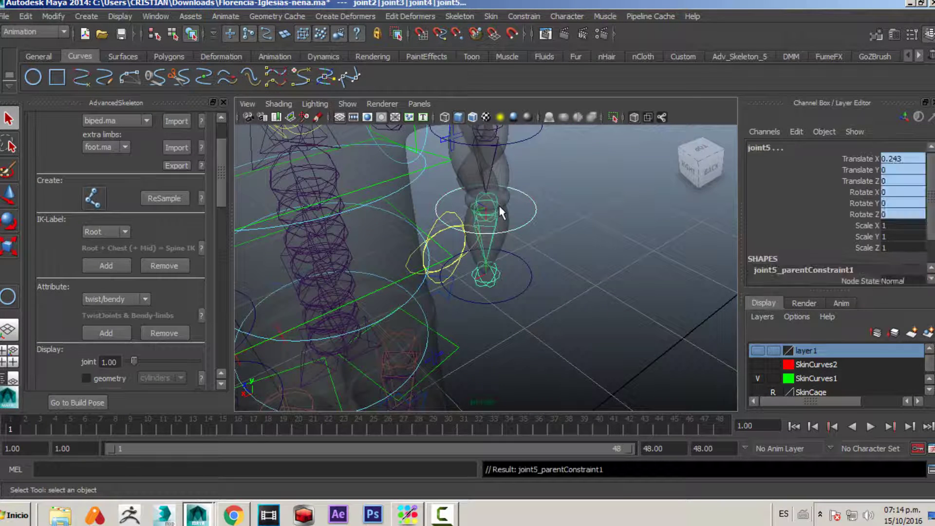
click(519, 272)
shift+click(495, 271)
key(g)
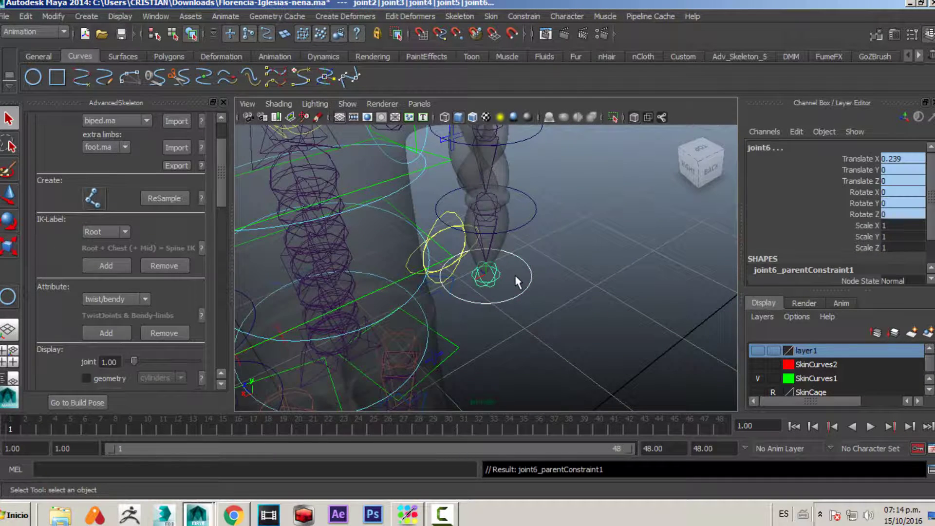
Parent-constrain joint7, the positive X braid's uppermost joint, to its surrounding circle.
scroll(560, 279, down, 5)
alt+middle_drag(444, 267, 580, 360)
alt+drag(579, 361, 430, 280)
alt+middle_drag(430, 280, 494, 389)
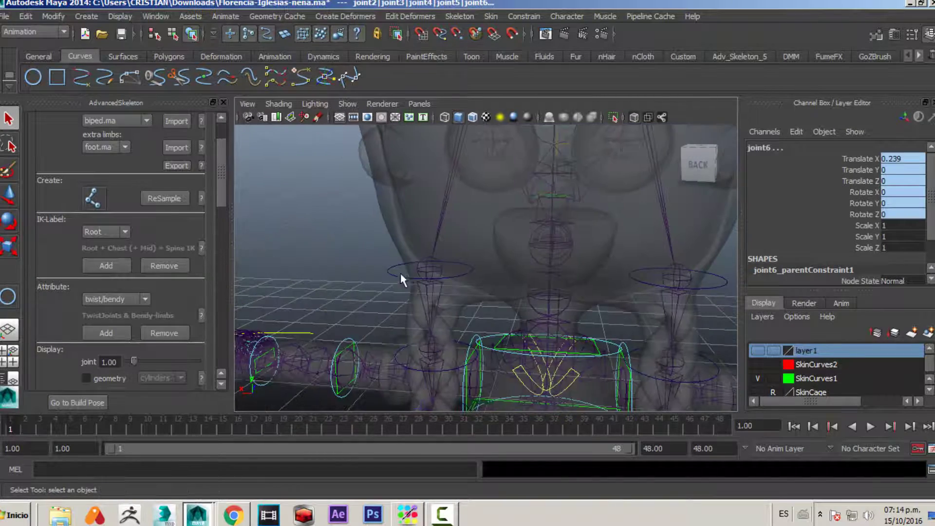
click(431, 271)
key(g)
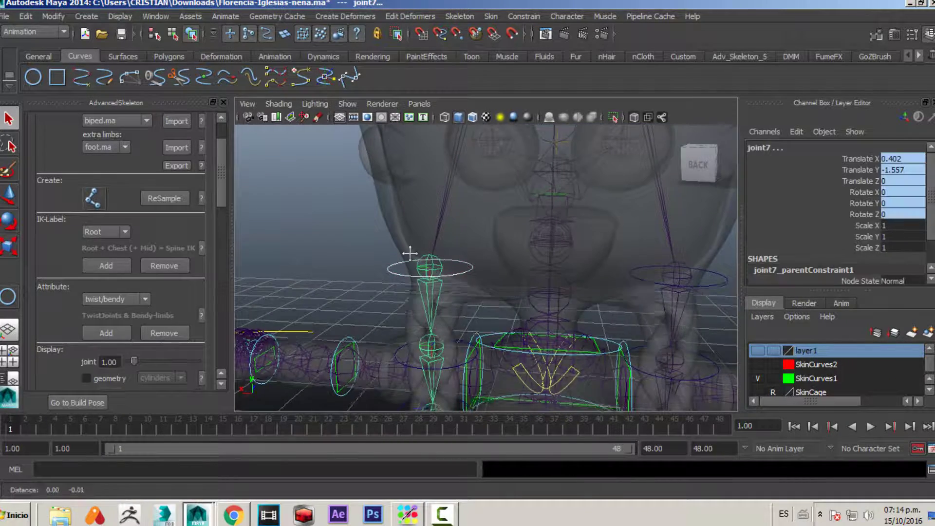
Parent-constrain the positive X braid's second joint to its circle and its third joint to nurbsCircle8.
alt+middle_drag(430, 271, 379, 205)
click(409, 211)
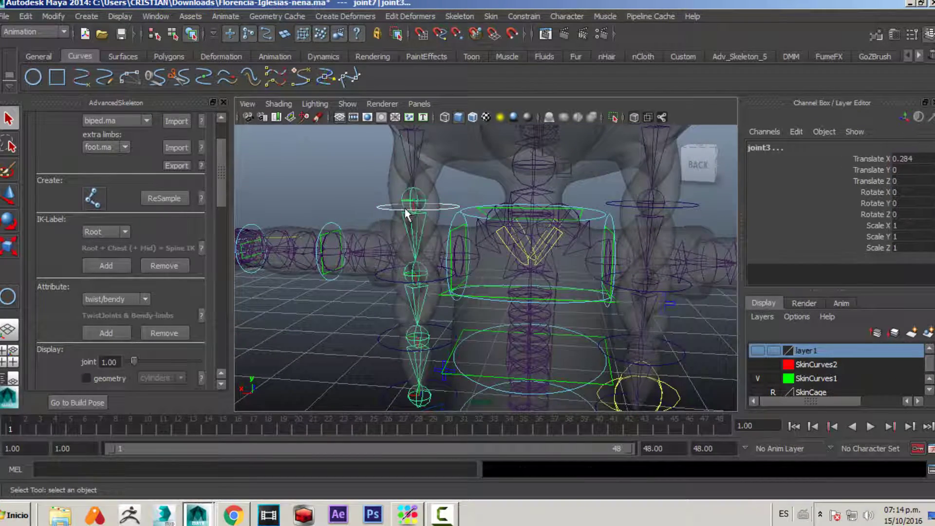
key(g)
alt+drag(378, 254, 363, 298)
drag(368, 332, 370, 335)
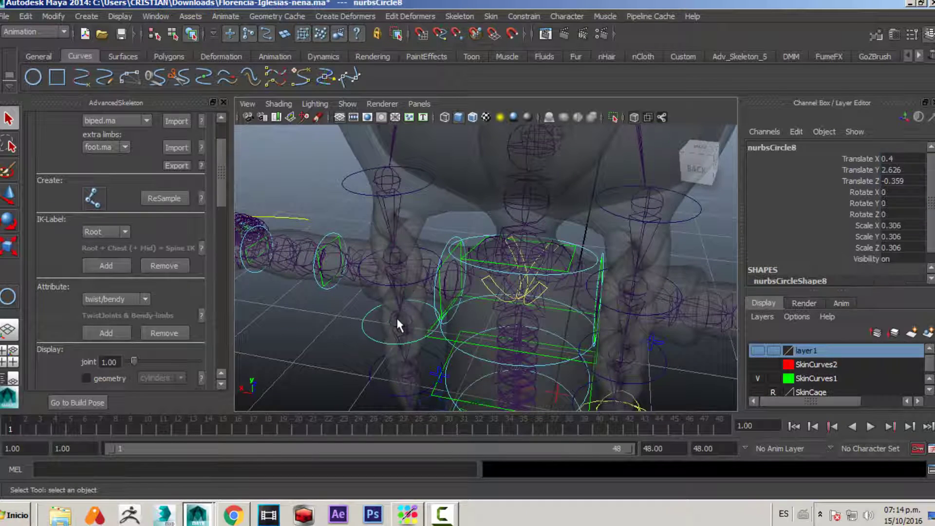
shift+click(396, 319)
key(g)
Parent-constrain the positive X braid's fourth joint to nurbsCircle9 and its end joint to the lowest circle.
alt+middle_drag(374, 324, 380, 280)
click(388, 275)
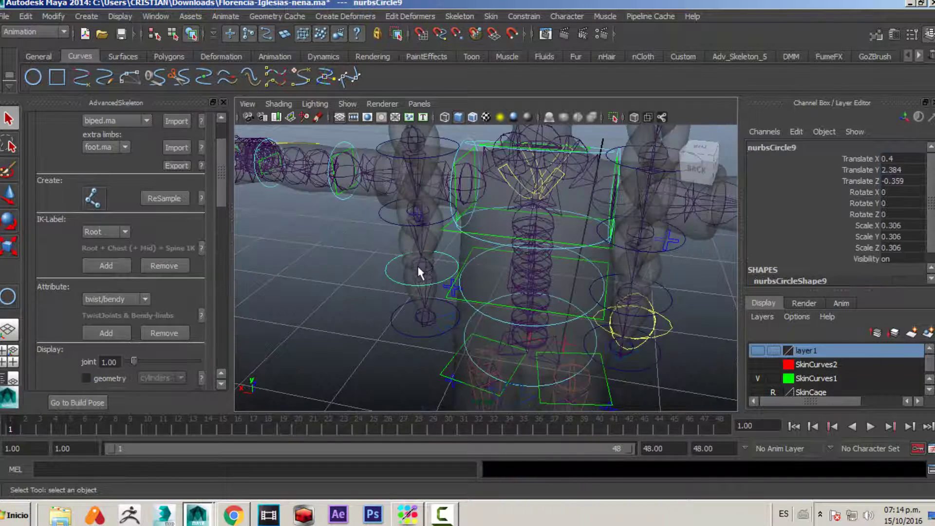
shift+click(420, 266)
key(g)
click(395, 309)
shift+click(415, 327)
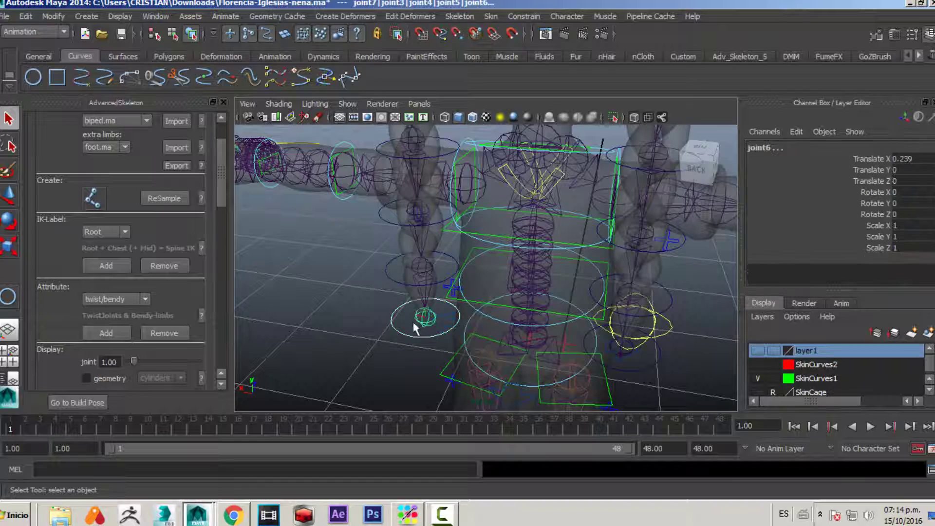
key(g)
Clear the selection and examine the circles and joints around both braids from several angles.
alt+drag(404, 317, 603, 298)
alt+right_drag(601, 293, 488, 283)
alt+middle_drag(488, 283, 474, 235)
alt+right_drag(473, 235, 559, 200)
alt+middle_drag(568, 181, 488, 295)
alt+right_drag(488, 295, 529, 243)
click(535, 255)
click(610, 221)
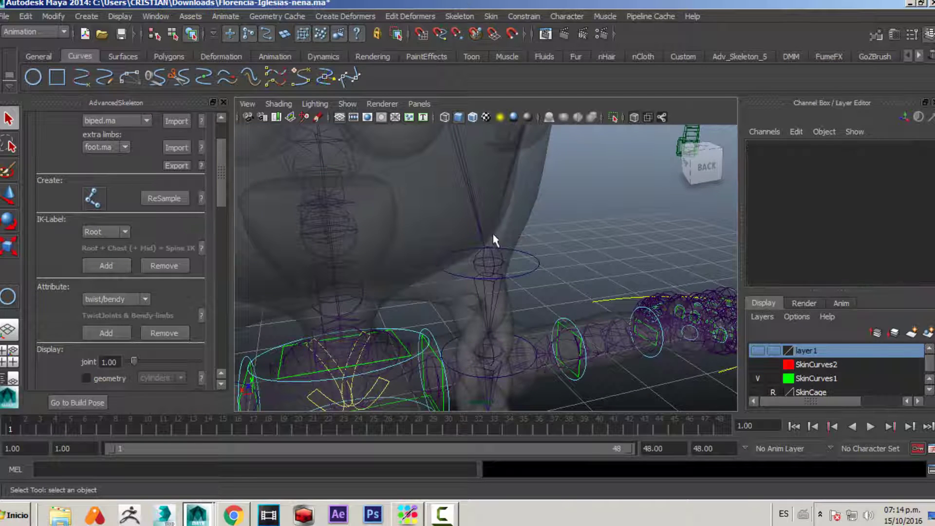
mouse_move(500, 275)
alt+mouse_down()
mouse_move(506, 270)
mouse_move(497, 262)
alt+mouse_up()
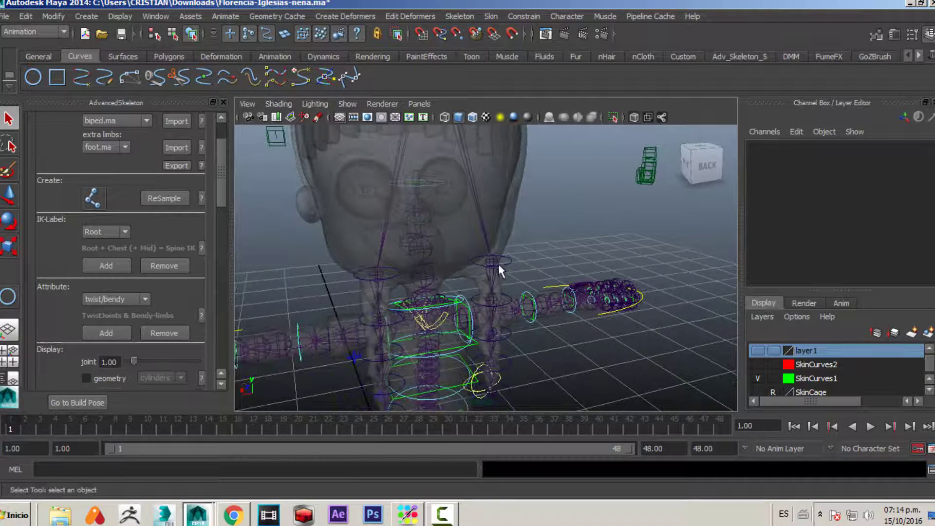
alt+right_drag(501, 268, 670, 295)
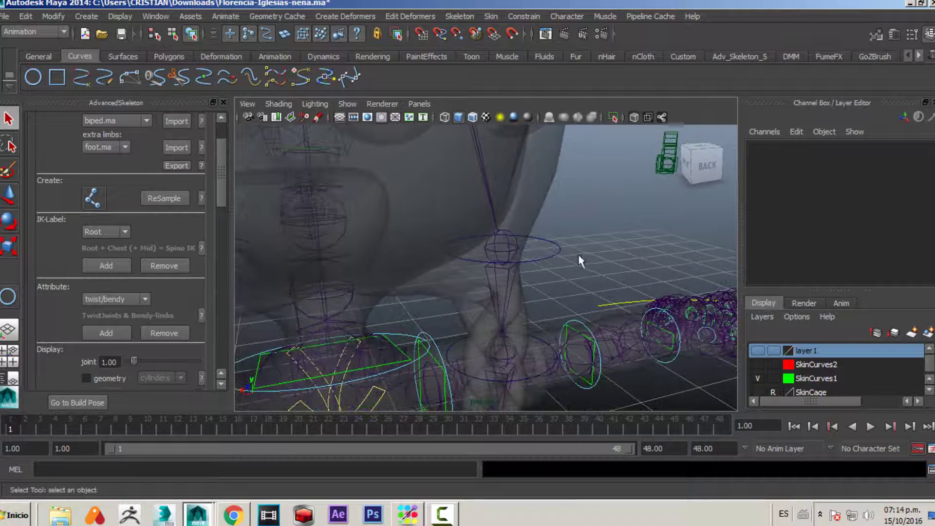
Test-rotate nurbsCircle1 at the top of the negative X braid and undo the rotations.
click(559, 250)
key(e)
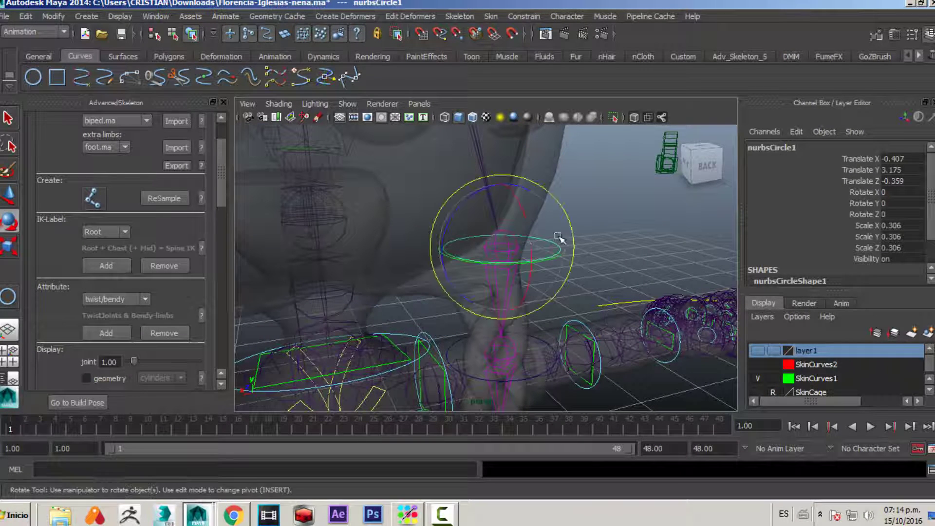
drag(507, 222, 444, 203)
key(ctrl+z)
key(ctrl+z)
alt+drag(546, 312, 618, 292)
key(e)
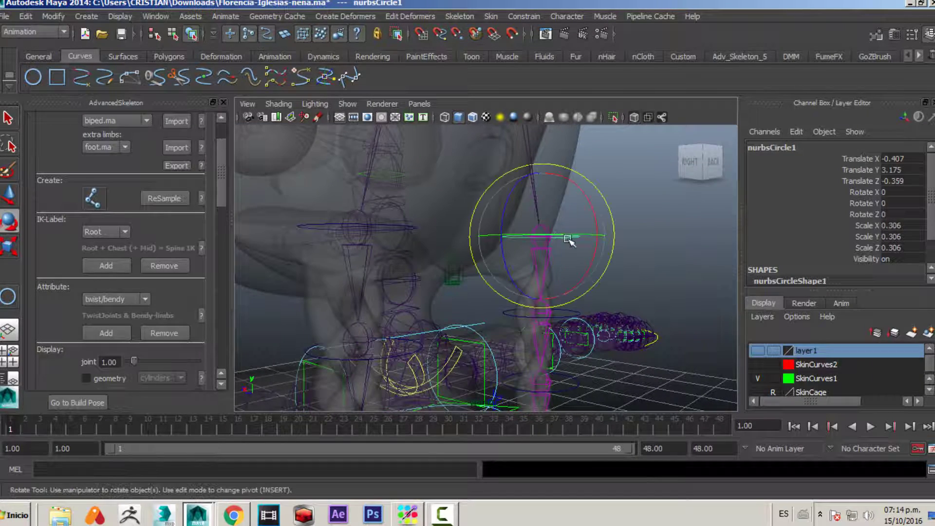
alt+drag(558, 238, 565, 268)
key(ctrl+z)
Select nurbsCircle2 on the negative X braid, test-rotate nurbsCircle1 above it once more and undo that rotation.
alt+middle_drag(545, 269, 538, 244)
alt+drag(539, 244, 577, 278)
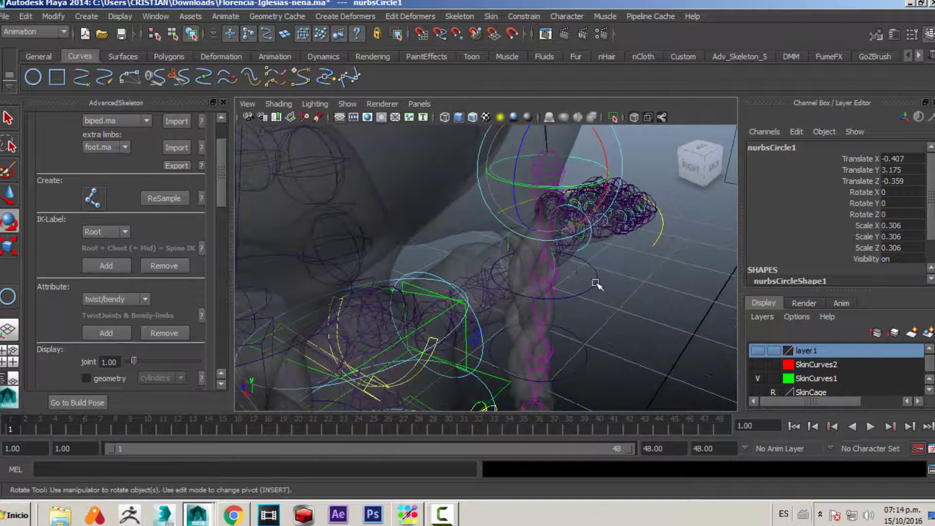
click(594, 281)
alt+right_drag(565, 317, 633, 320)
alt+drag(632, 319, 616, 302)
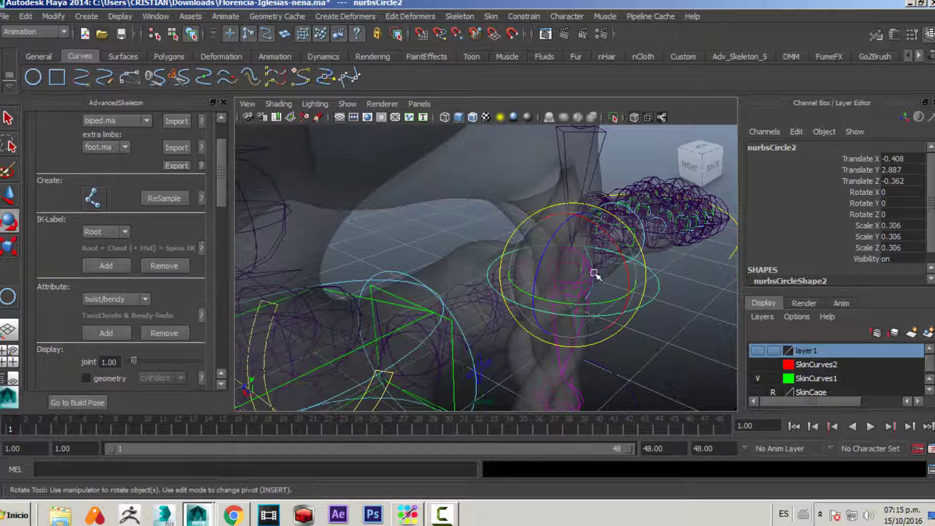
alt+drag(621, 184, 629, 163)
key(q)
click(632, 137)
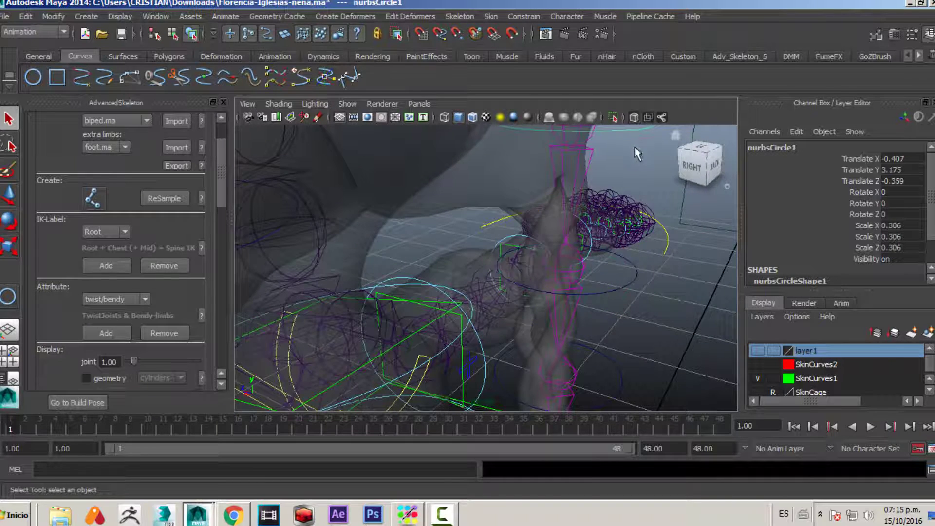
alt+middle_drag(635, 147, 609, 189)
key(e)
drag(606, 182, 595, 138)
key(ctrl+z)
alt+drag(600, 200, 560, 295)
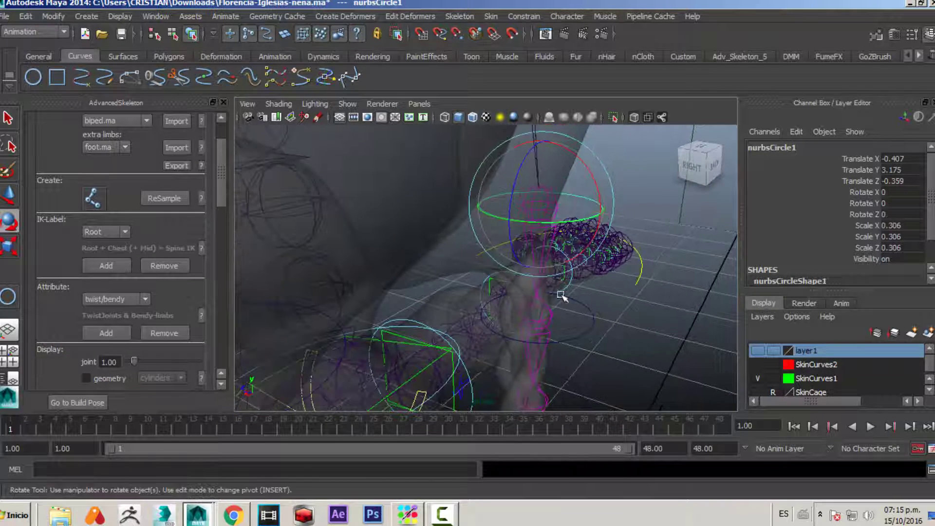
alt+middle_drag(565, 371, 545, 263)
alt+right_drag(623, 338, 529, 301)
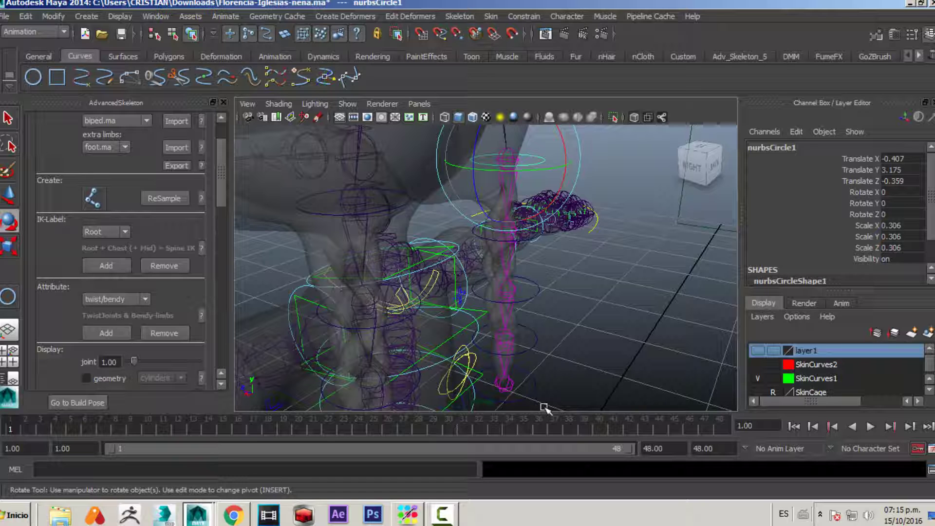
click(24, 17)
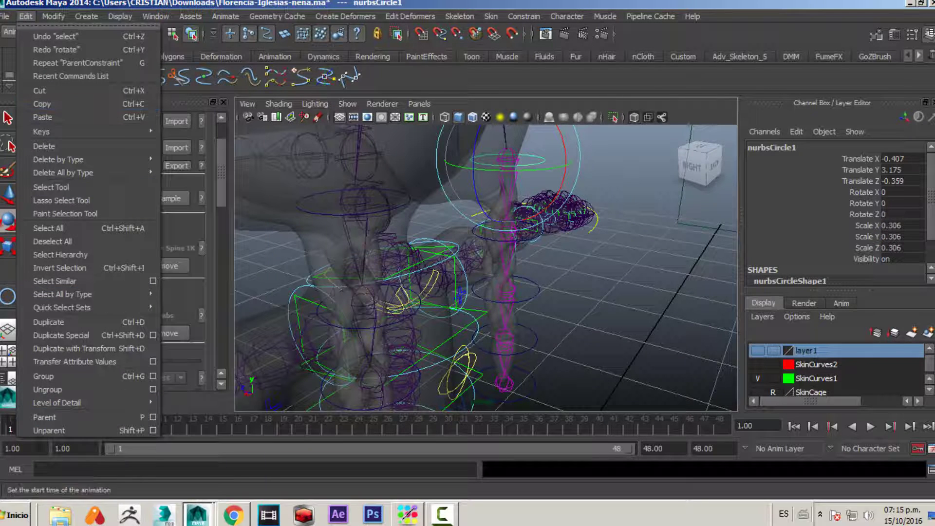
click(559, 367)
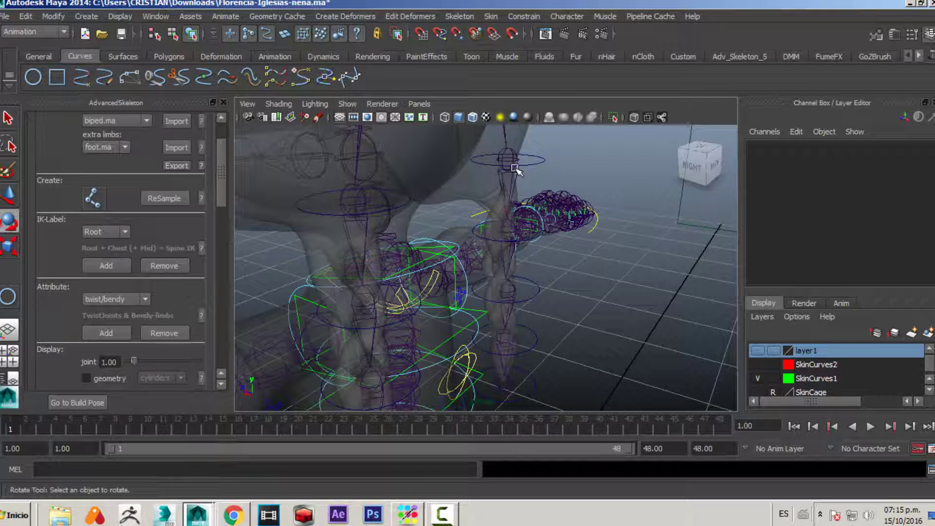
click(533, 16)
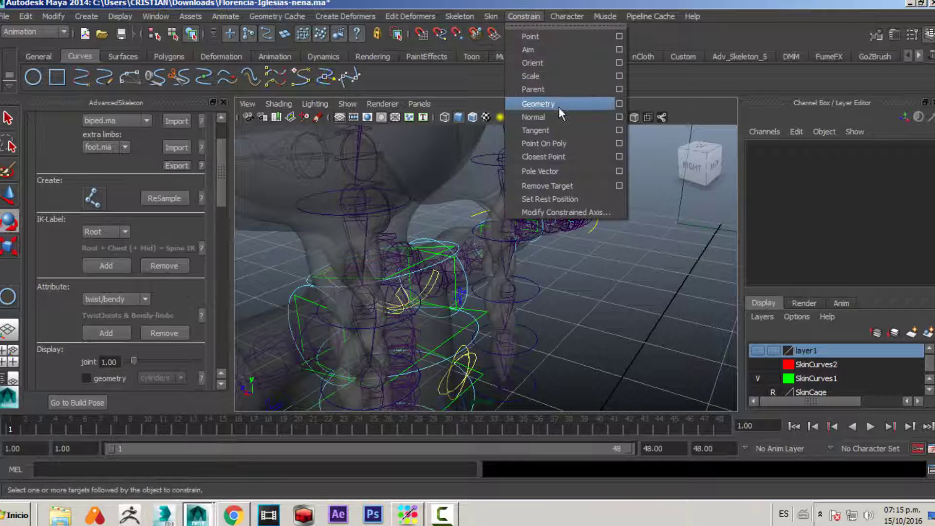
click(601, 285)
scroll(610, 207, up, 3)
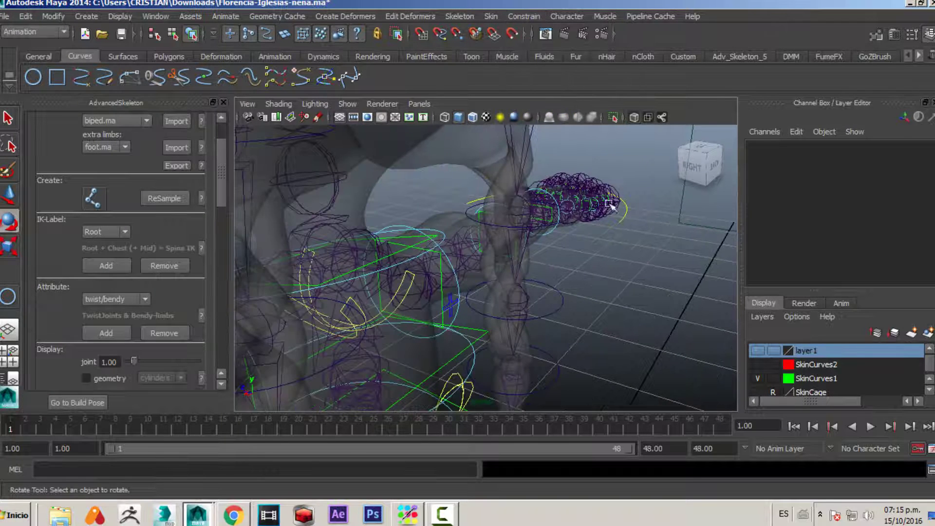
Parent nurbsCircle5 at the negative X braid's lower end under nurbsCircle4, and nurbsCircle4 under nurbsCircle3.
key(q)
alt+middle_drag(609, 209, 582, 341)
alt+drag(581, 279, 612, 253)
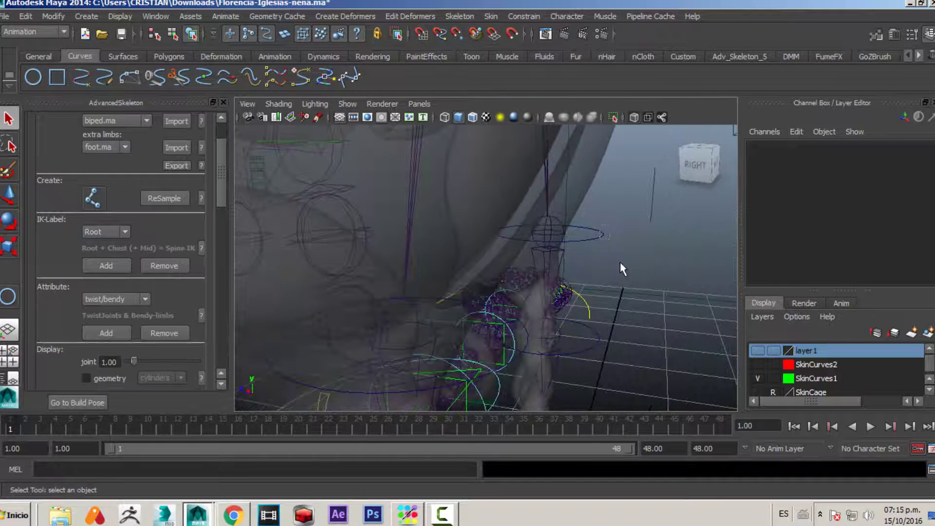
click(603, 234)
alt+middle_drag(602, 327, 586, 284)
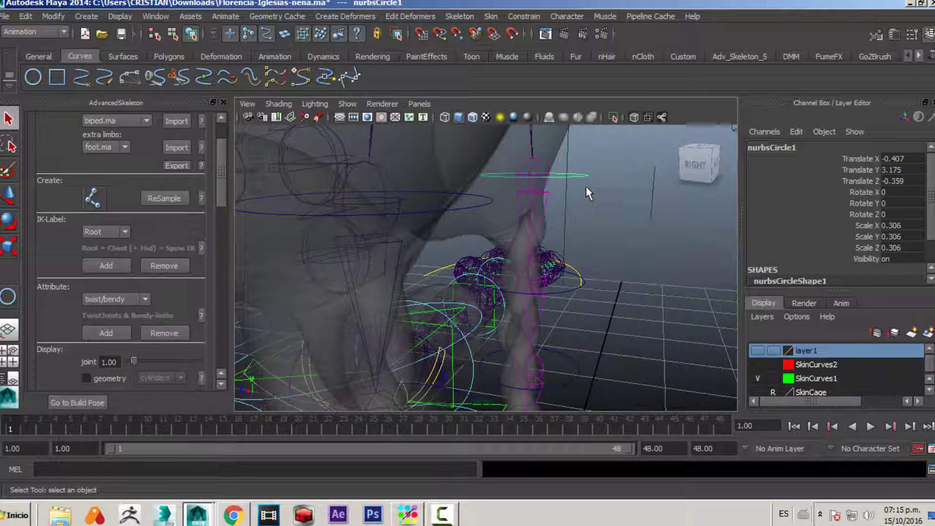
alt+right_drag(587, 215, 504, 296)
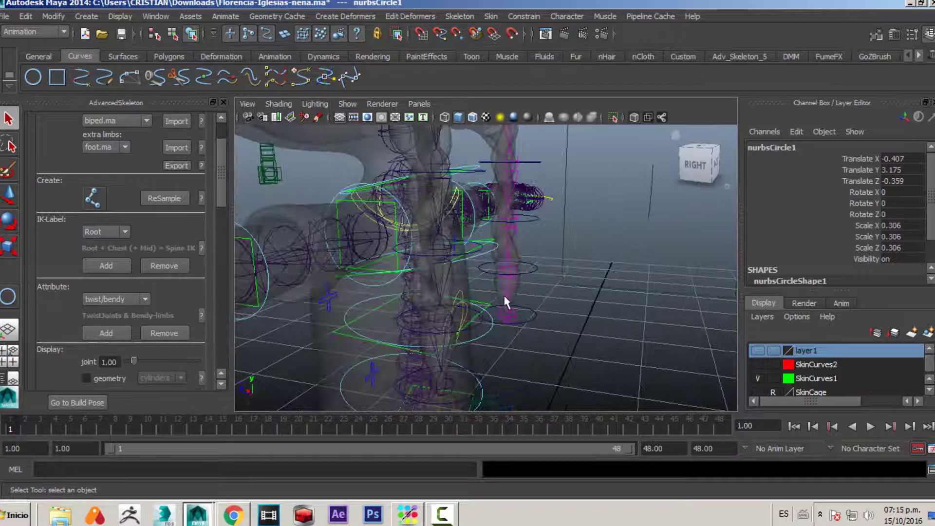
click(530, 312)
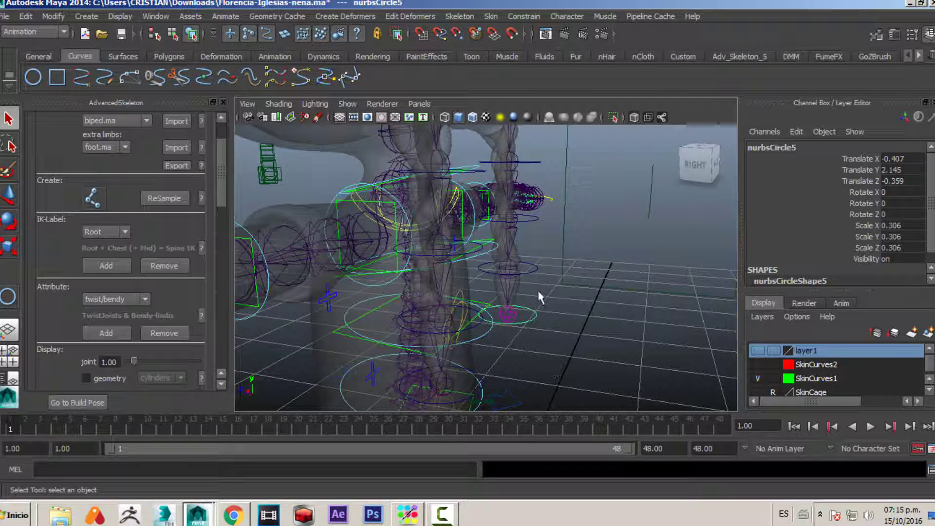
click(536, 276)
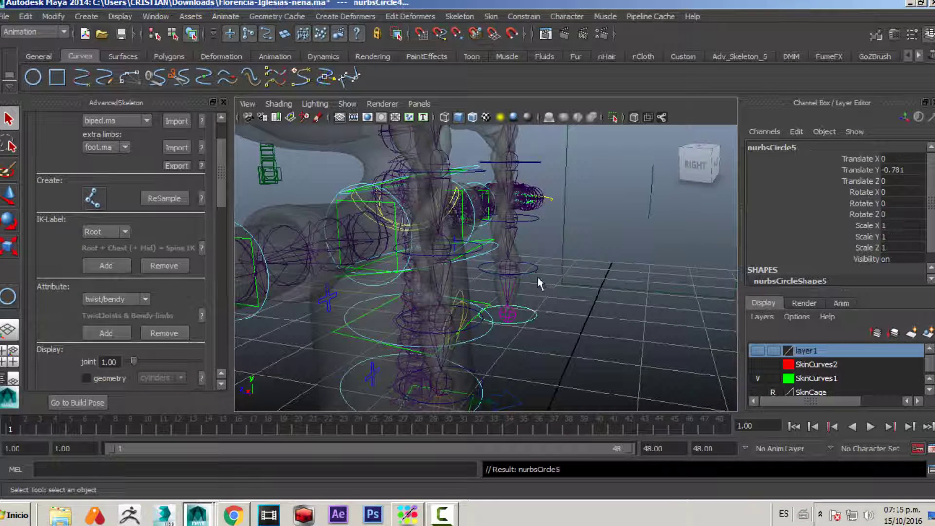
alt+middle_drag(533, 263, 540, 392)
shift+drag(528, 296, 544, 311)
key(p)
Parent nurbsCircle3 under nurbsCircle2 and nurbsCircle2 under nurbsCircle1 at the top of the negative X braid.
alt+middle_drag(543, 310, 549, 329)
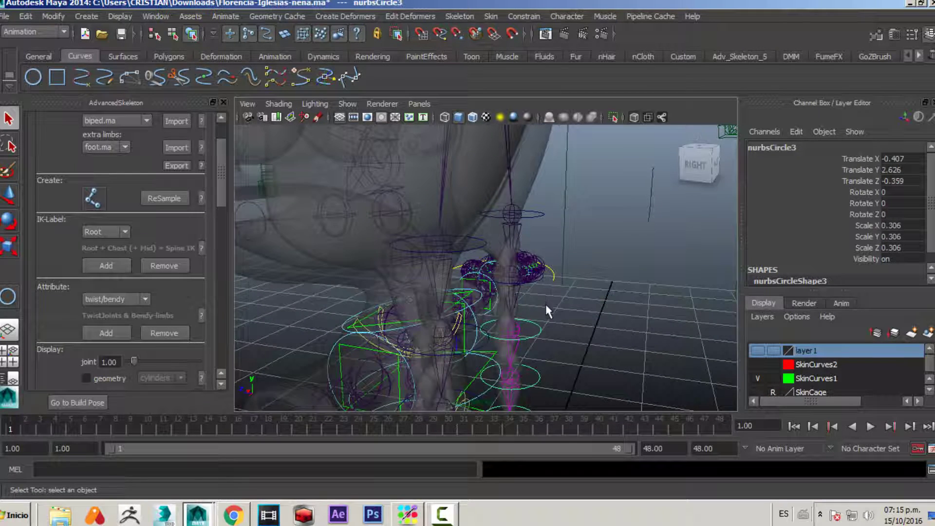
alt+drag(545, 303, 546, 318)
shift+drag(538, 277, 551, 296)
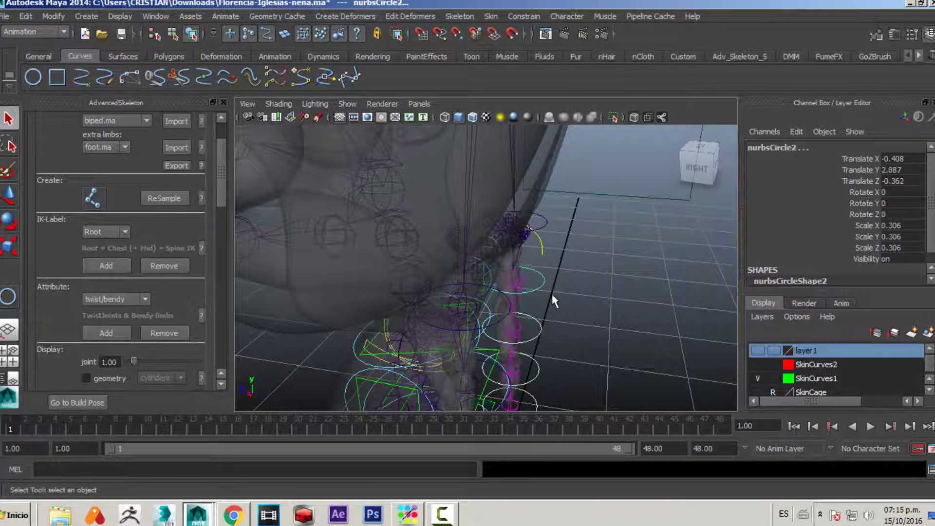
key(p)
shift+click(552, 223)
key(p)
Parent nurbsCircle10 at the positive X braid's lower end under nurbsCircle9, and nurbsCircle9 under nurbsCircle8.
alt+drag(576, 263, 353, 332)
click(352, 327)
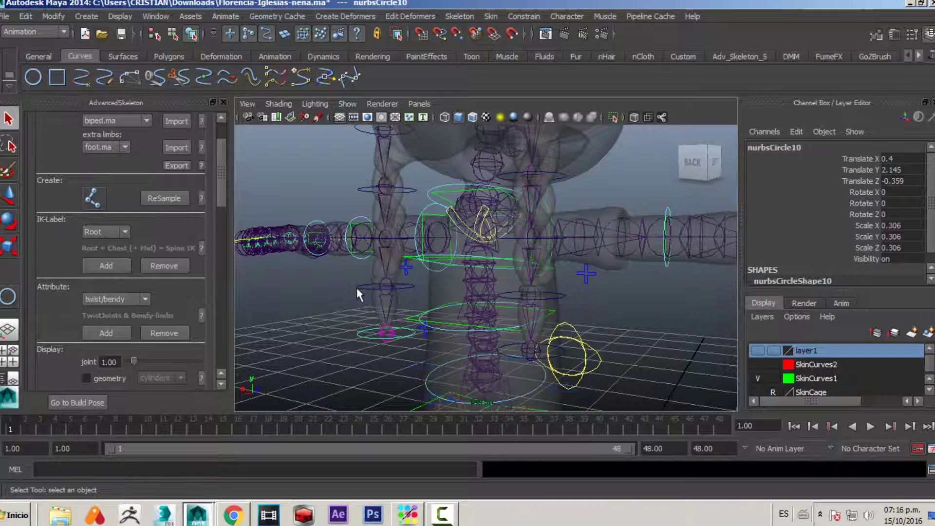
shift+click(360, 302)
key(p)
click(358, 289)
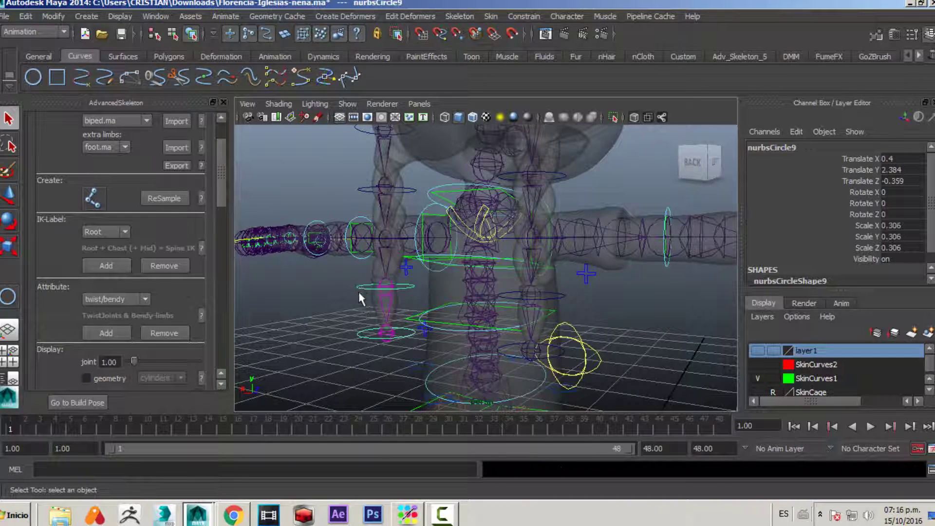
mouse_move(358, 290)
alt+middle_down()
mouse_move(374, 337)
mouse_move(373, 292)
alt+middle_up()
shift+click(372, 287)
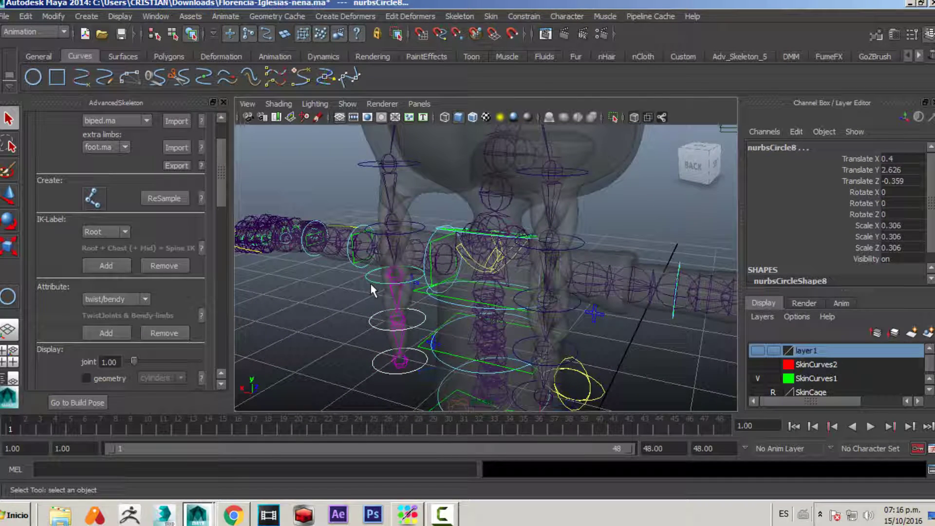
key(p)
Parent nurbsCircle8 under nurbsCircle7 and nurbsCircle7 under the top circle of the positive X braid.
click(372, 223)
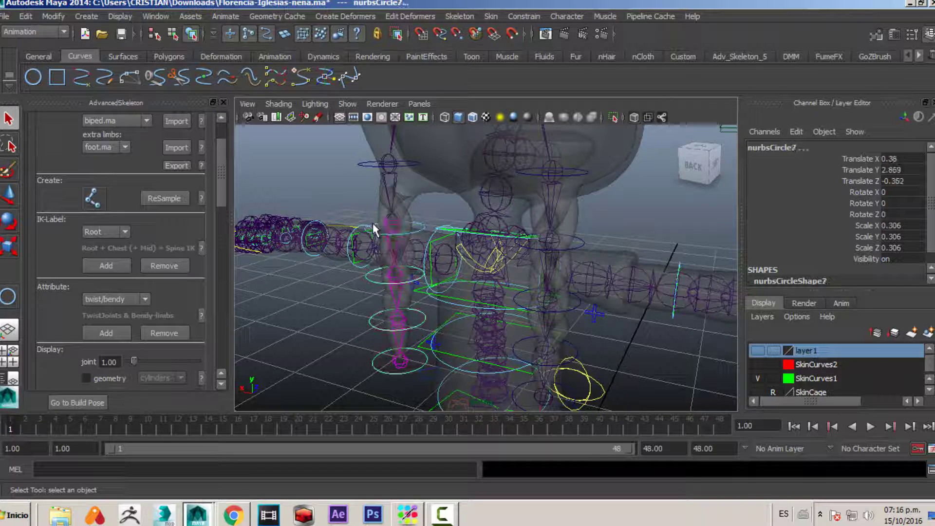
key(p)
click(377, 225)
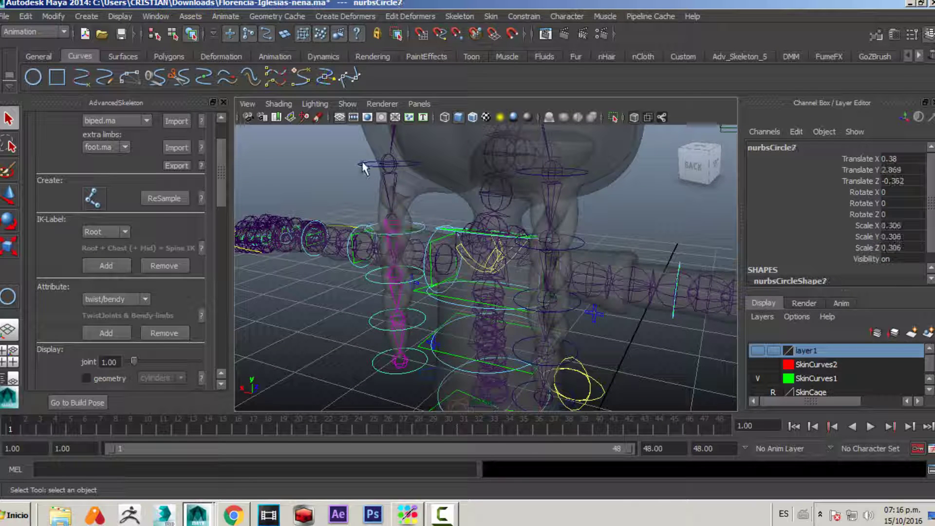
shift+click(361, 163)
key(p)
Parent the top circles of both braids under nurbsCircle11, the large circle at the top of the head.
alt+drag(357, 204, 422, 219)
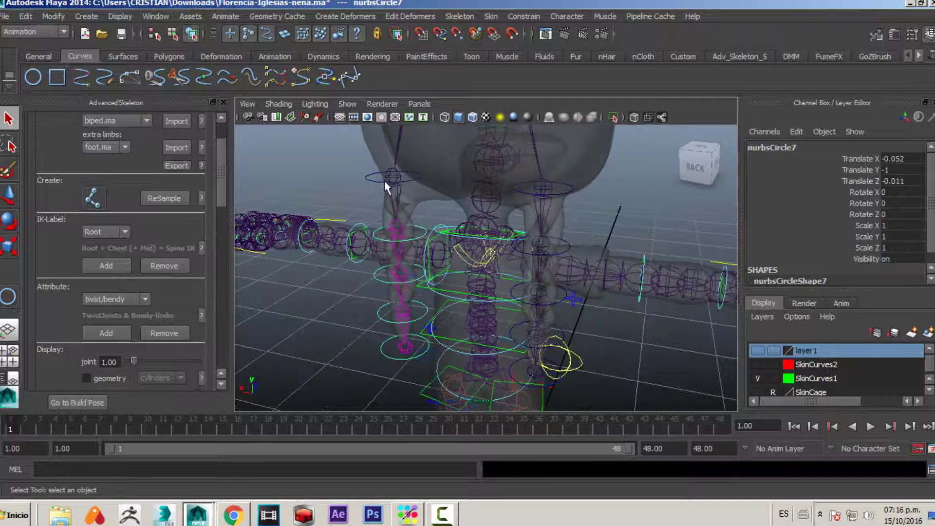
click(382, 182)
shift+click(567, 190)
alt+middle_drag(583, 230, 606, 402)
alt+right_drag(603, 187, 548, 174)
alt+drag(548, 174, 571, 182)
shift+click(598, 160)
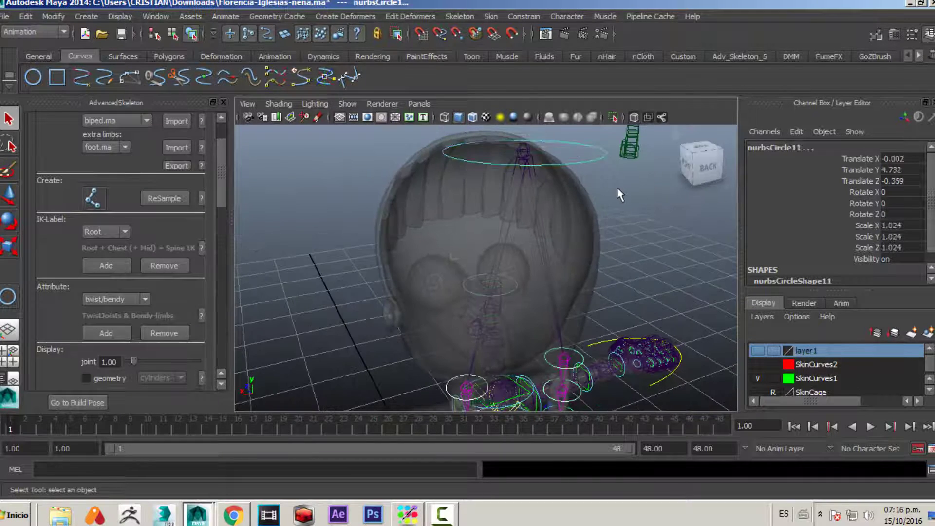
key(p)
Select nurbsCircle11 and joint1 at the top of the head in turn to check their hierarchies.
click(600, 159)
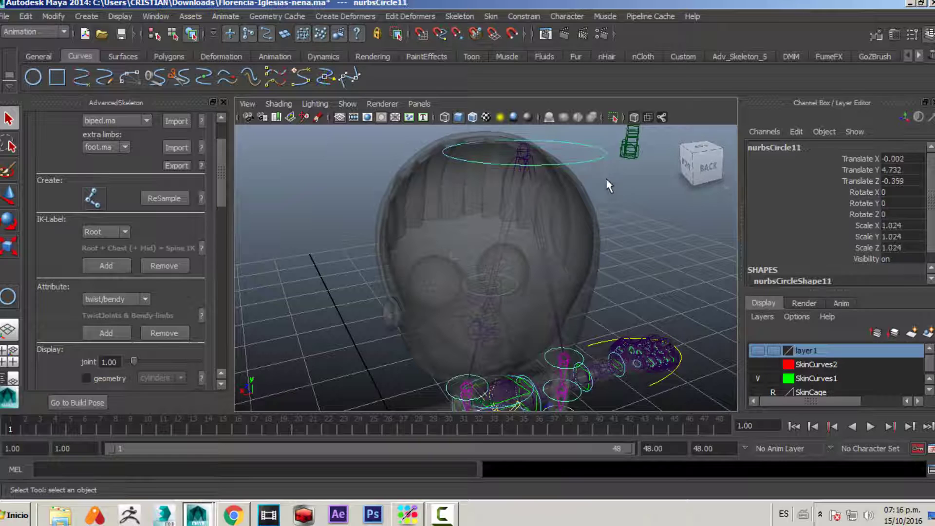
click(527, 155)
click(595, 149)
click(526, 154)
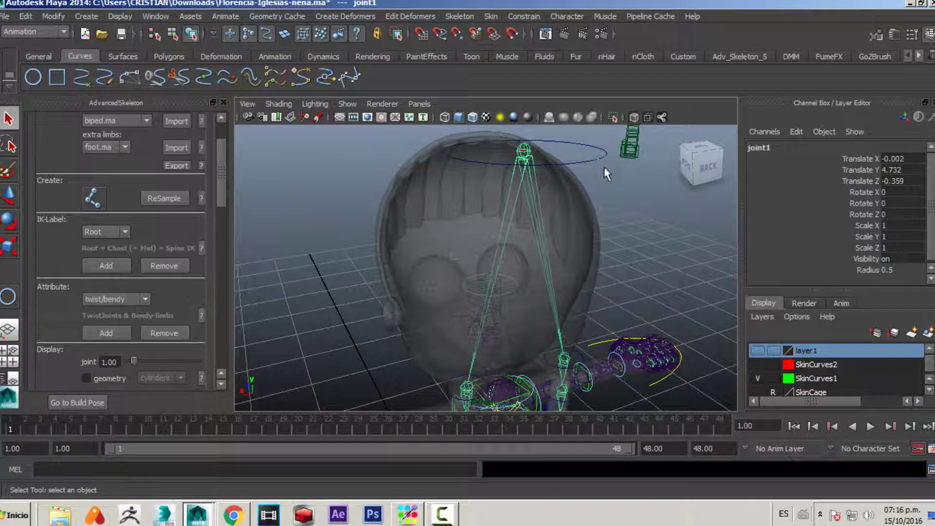
drag(604, 166, 609, 174)
scroll(394, 323, down, 5)
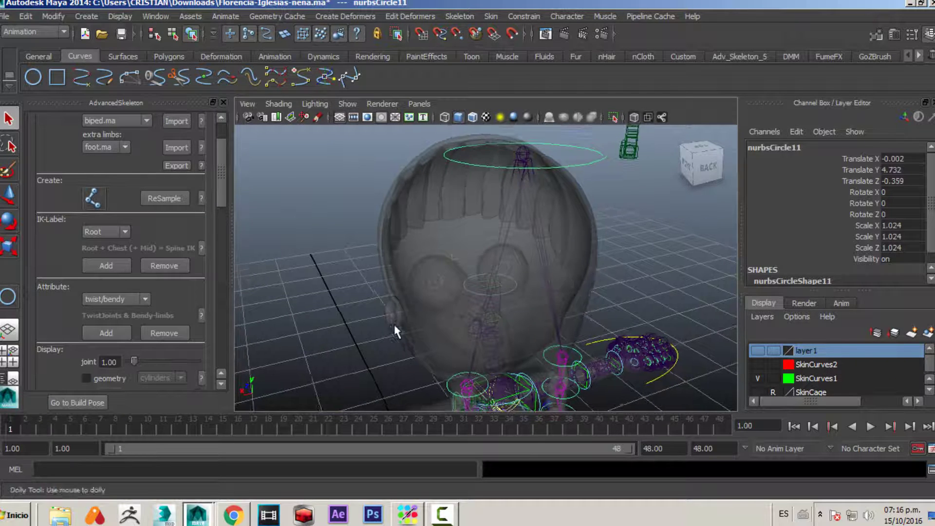
Examine the character's front with nurbsCircle11 selected, checking the braid circles, torso controls and head.
alt+middle_drag(393, 323, 471, 178)
alt+drag(471, 177, 520, 215)
scroll(519, 214, up, 4)
alt+middle_drag(484, 287, 467, 285)
scroll(467, 291, down, 4)
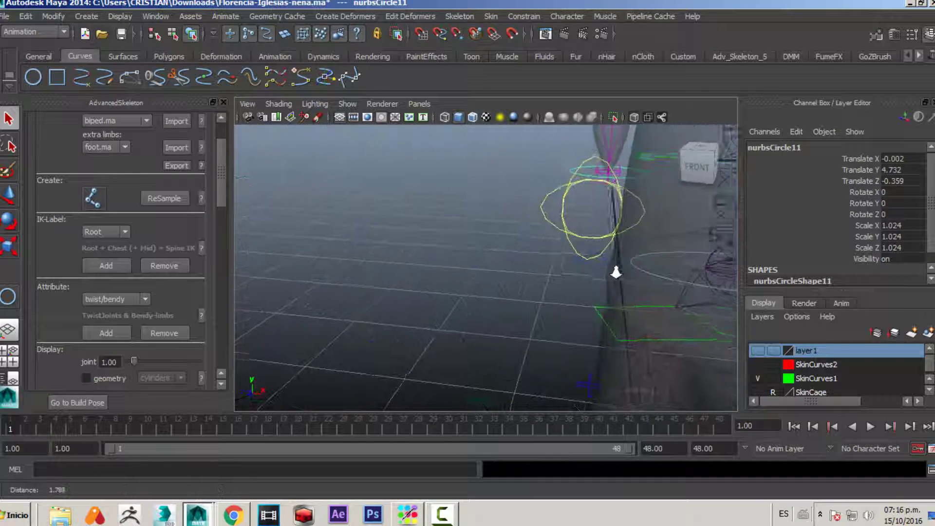
alt+middle_drag(616, 267, 460, 299)
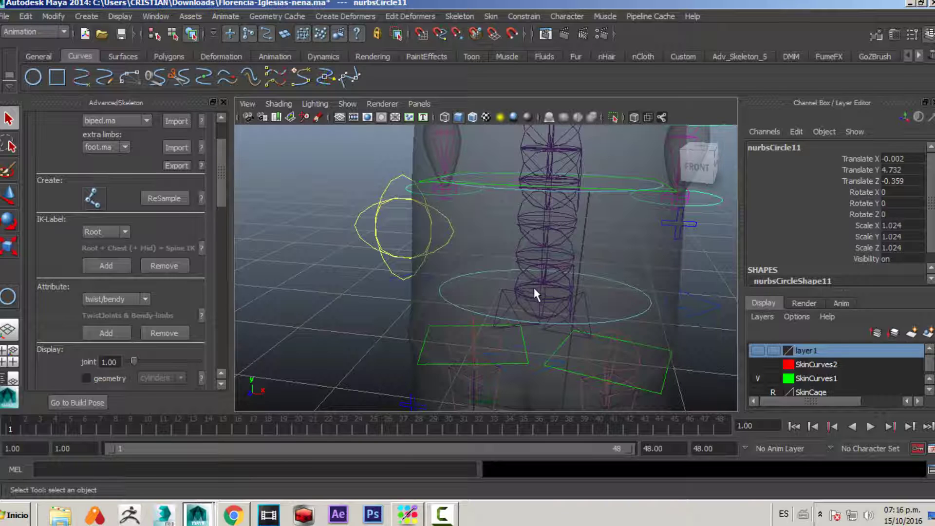
alt+right_drag(551, 261, 396, 260)
alt+middle_drag(551, 141, 528, 322)
alt+right_drag(528, 323, 219, 393)
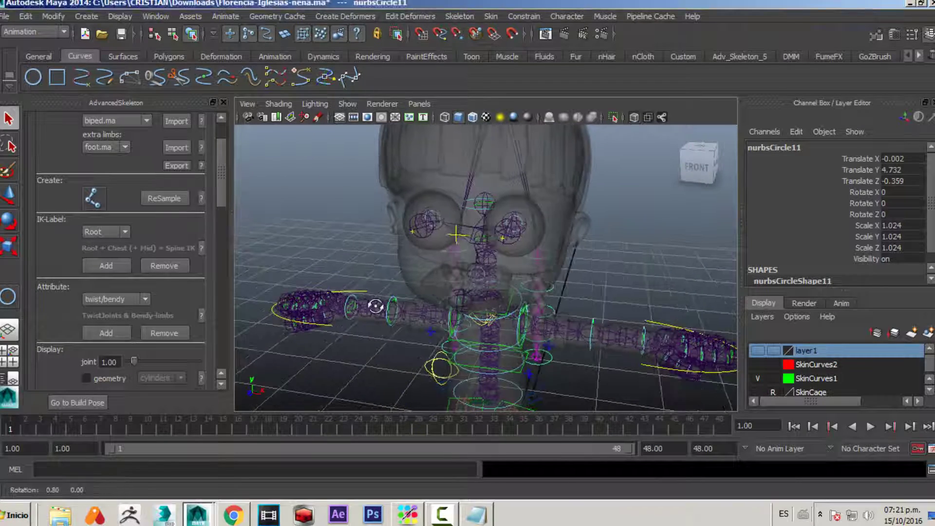
Select joint1 at the top of the head and examine its joint chains down both braids.
alt+drag(487, 272, 555, 368)
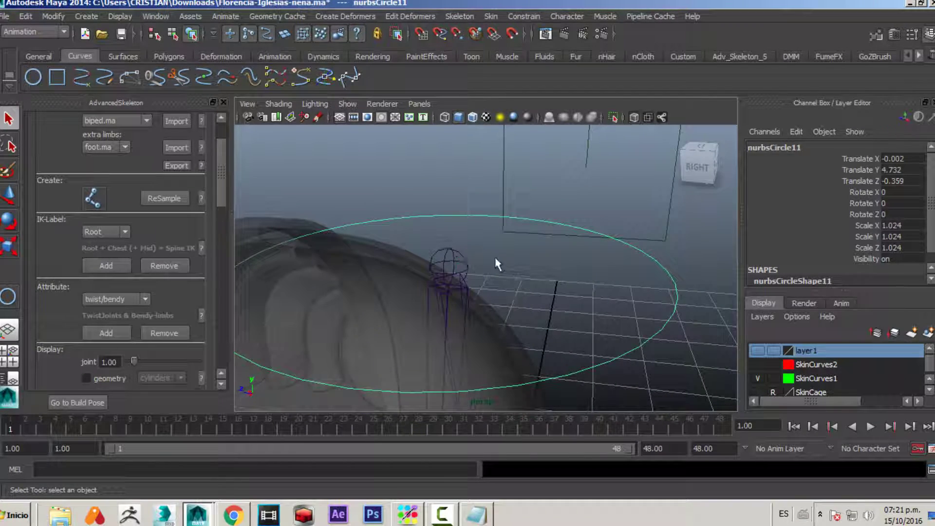
click(462, 254)
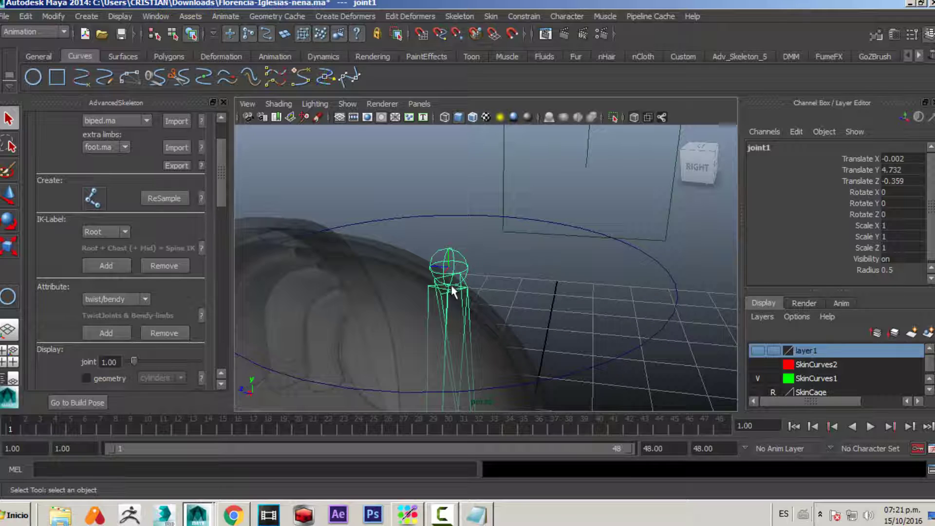
alt+drag(572, 317, 527, 323)
alt+middle_drag(528, 322, 531, 194)
alt+right_drag(531, 195, 623, 338)
alt+drag(623, 338, 513, 357)
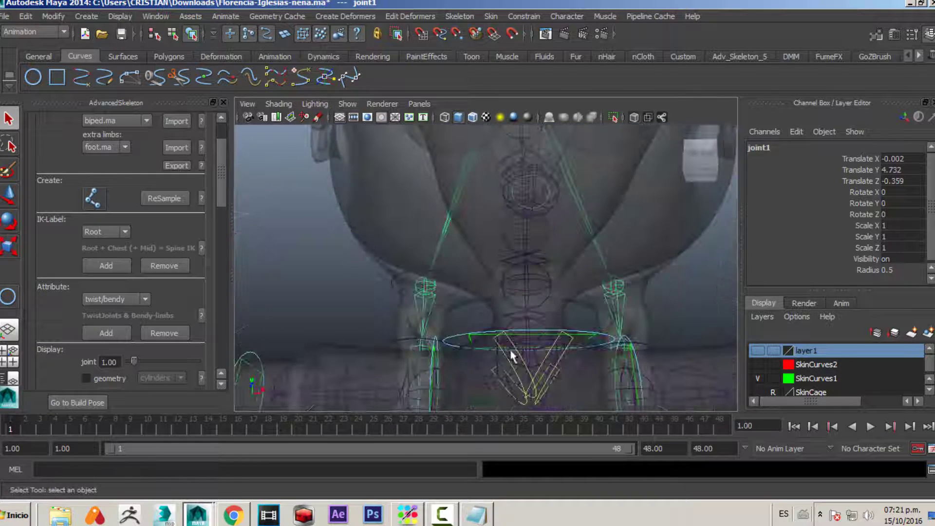
alt+middle_drag(514, 357, 453, 112)
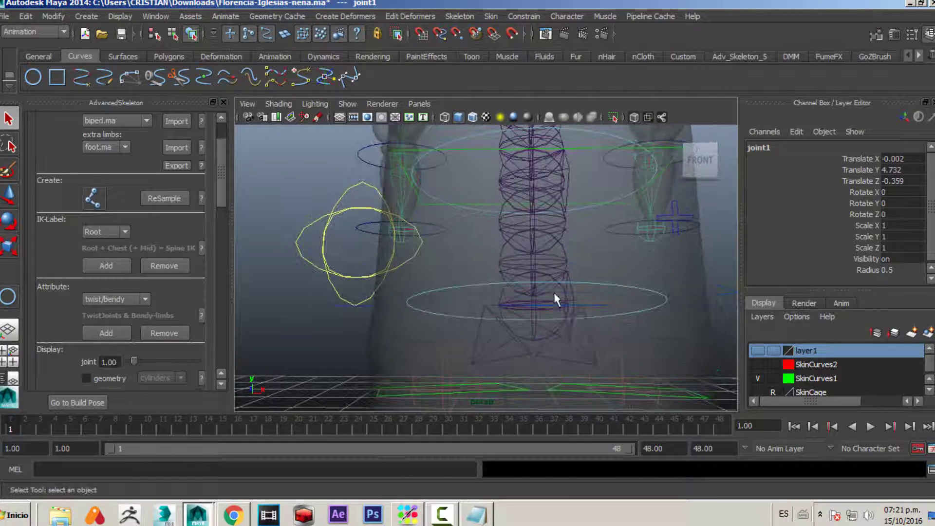
alt+right_drag(557, 298, 233, 293)
alt+right_drag(462, 273, 676, 338)
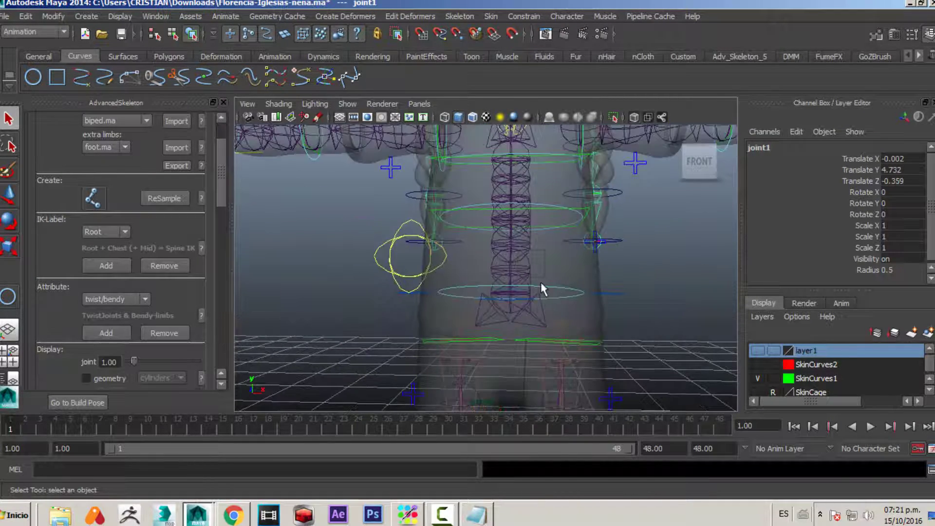
alt+drag(538, 288, 471, 301)
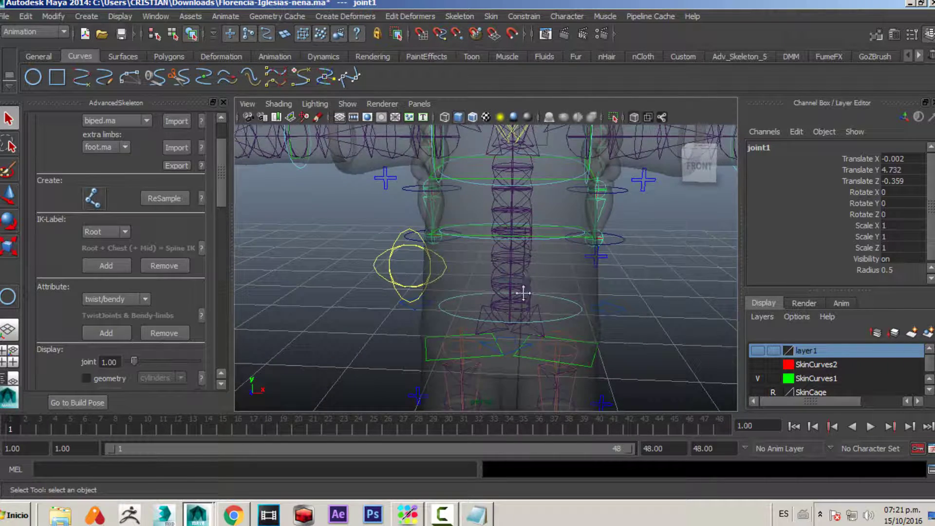
Parent joint1 under nurbsCircle11, the large circle at the top of the head.
alt+right_drag(523, 293, 540, 331)
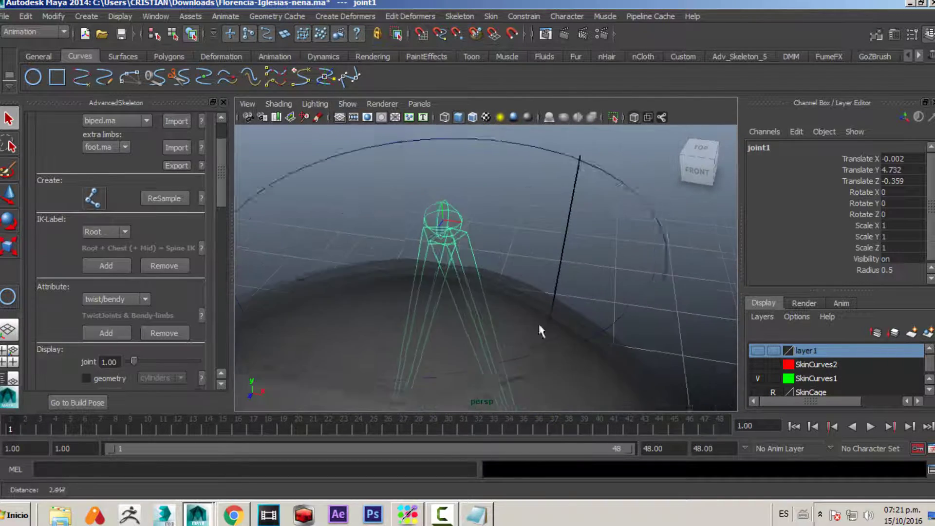
alt+drag(539, 332, 494, 304)
alt+middle_drag(501, 308, 546, 359)
click(475, 264)
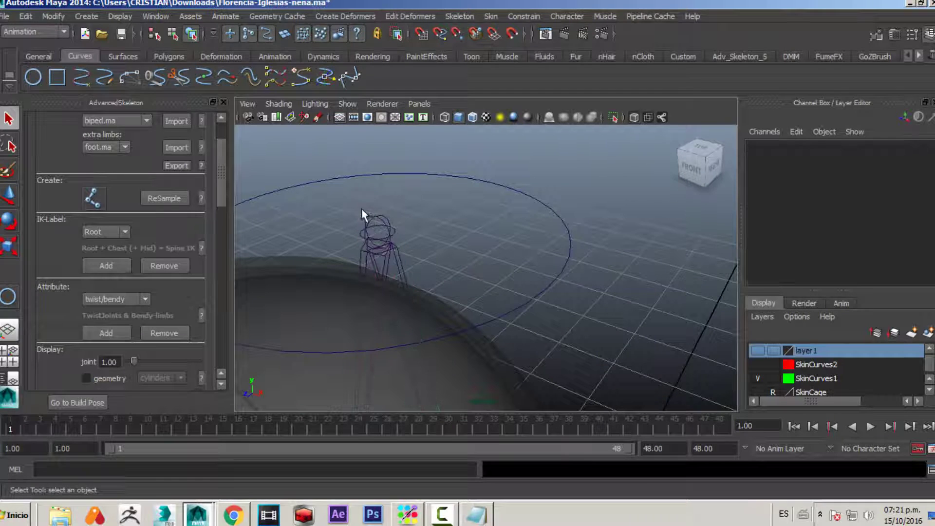
drag(361, 209, 404, 236)
shift+drag(513, 218, 628, 194)
key(p)
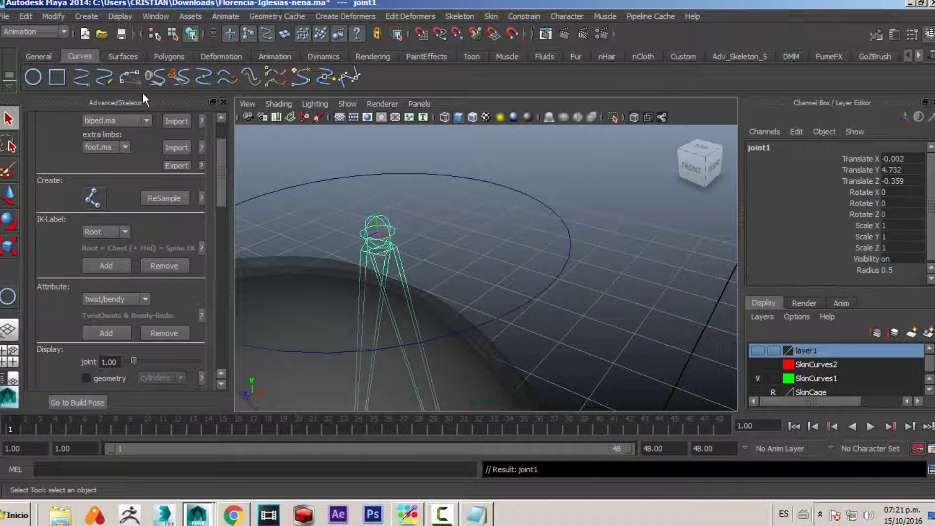
click(29, 10)
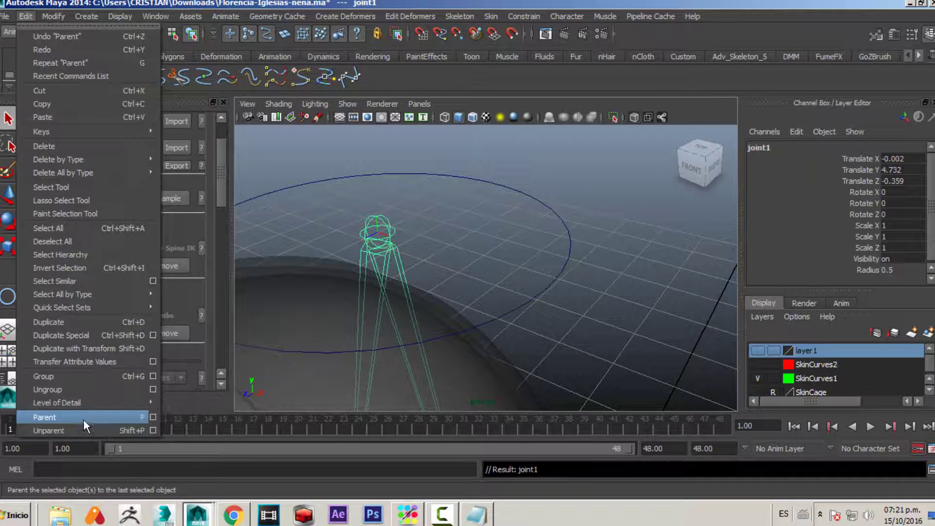
Test the rig by moving nurbsCircle11 about 2.41 units backward along Z, and undo the move.
alt+right_drag(439, 320, 406, 340)
alt+drag(406, 340, 444, 319)
alt+middle_drag(444, 319, 472, 269)
alt+right_drag(472, 269, 411, 300)
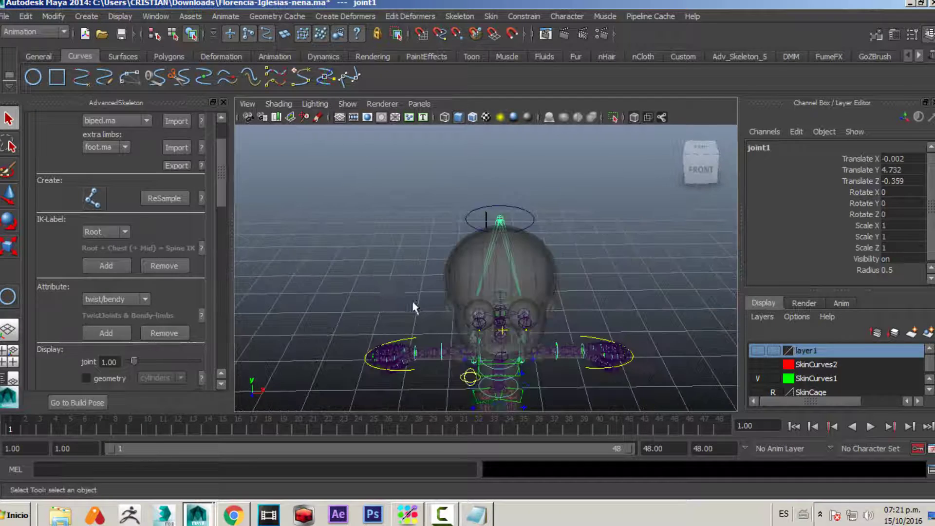
alt+drag(411, 299, 592, 277)
click(498, 202)
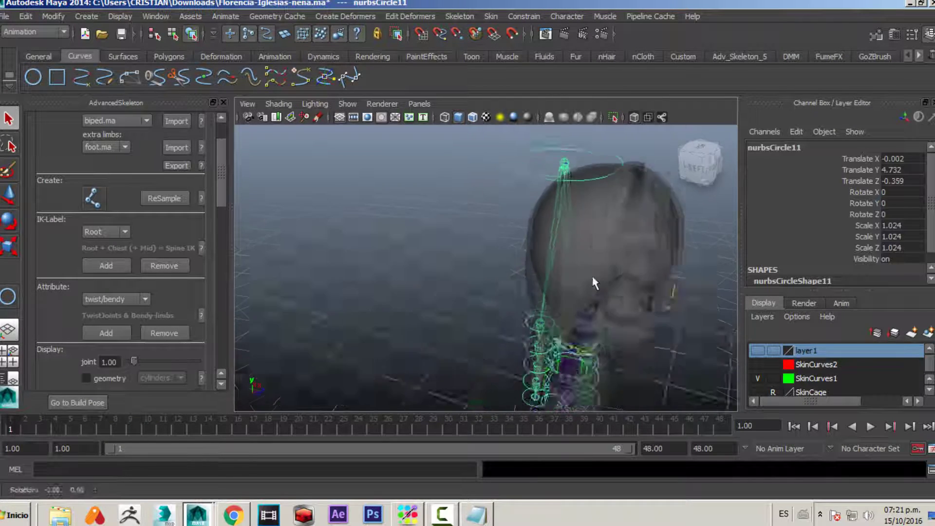
key(w)
drag(600, 163, 372, 181)
key(ctrl+z)
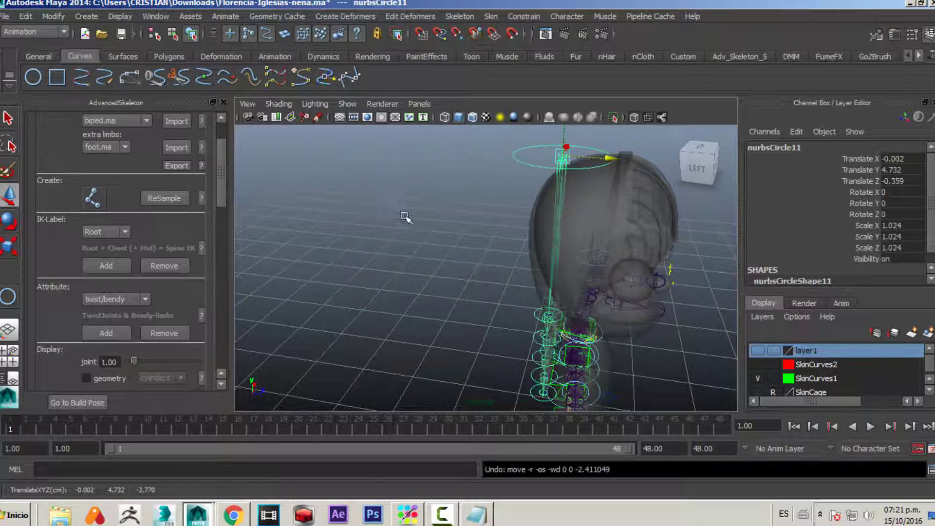
Move nurbsCircle11 about 1.07 units backward along Z to pull the braid controls away from the body.
scroll(550, 182, up, 3)
alt+middle_drag(598, 171, 599, 271)
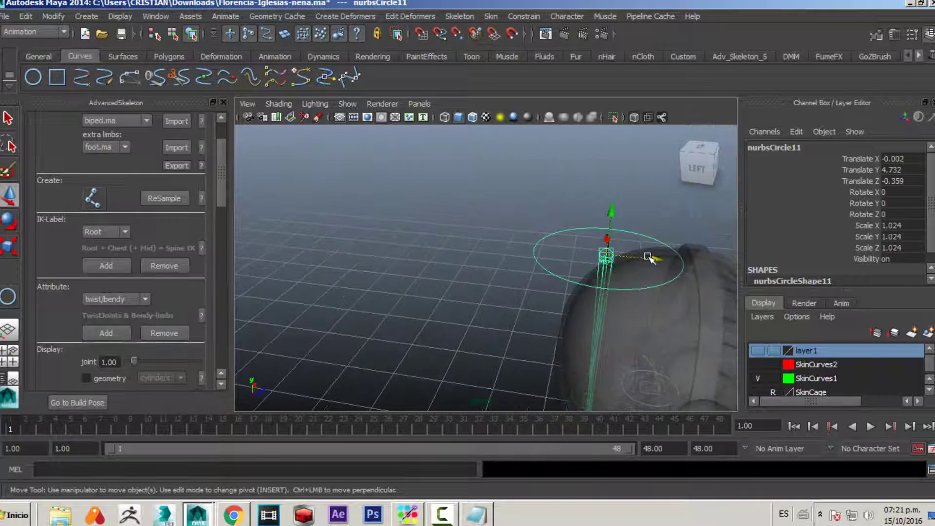
drag(650, 258, 494, 247)
alt+middle_drag(481, 331, 492, 204)
scroll(486, 307, up, 1)
scroll(487, 308, up, 2)
key(q)
click(412, 262)
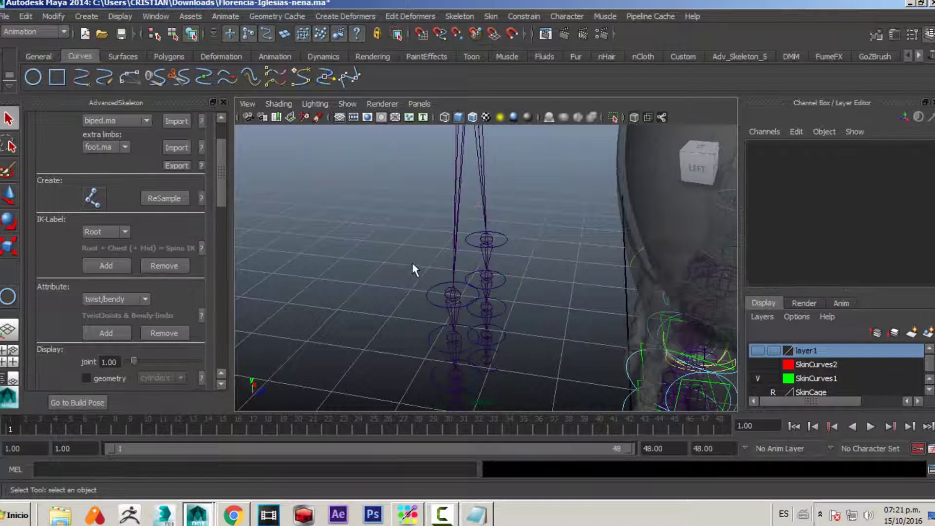
Test-rotate the top circle and the second circle of the nearer braid one at a time, undoing each rotation.
scroll(412, 262, up, 2)
click(431, 240)
key(e)
drag(486, 191, 511, 265)
key(ctrl+z)
key(q)
click(437, 298)
key(e)
drag(477, 235, 498, 291)
key(ctrl+z)
Select the nearer braid's circles from nurbsCircle1 downward and rotate them together to test the curl.
key(q)
click(433, 246)
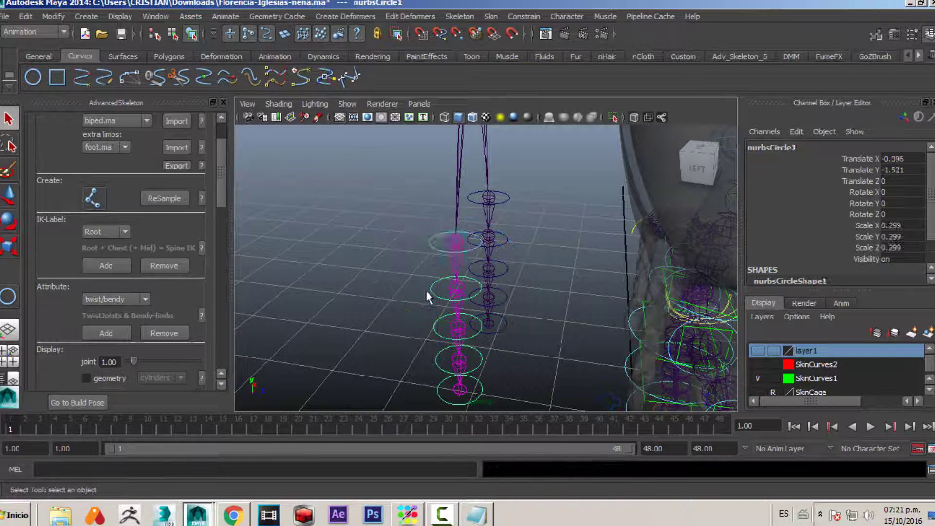
shift+click(431, 292)
shift+click(434, 327)
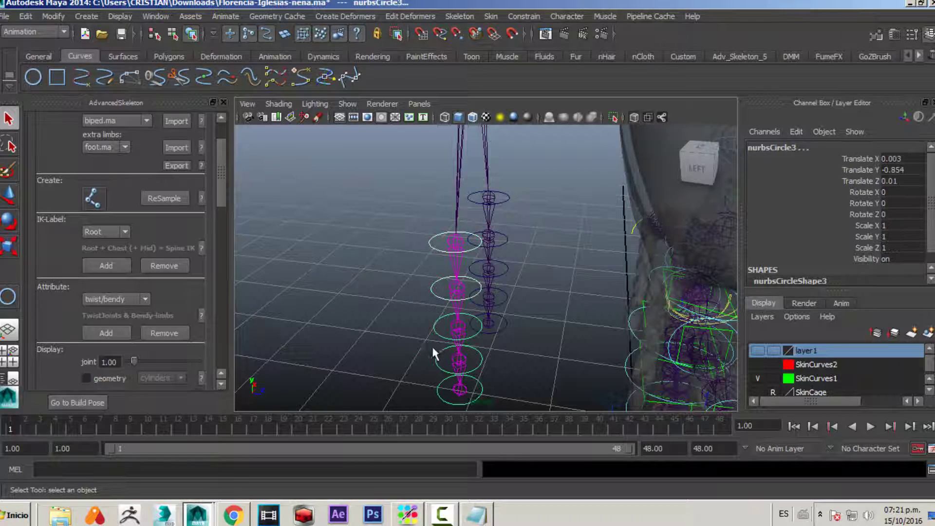
shift+click(440, 394)
key(e)
alt+drag(448, 375, 455, 338)
alt+middle_drag(455, 336, 465, 266)
drag(486, 301, 505, 359)
Undo the braid rotation, the circle selections and the backward move of nurbsCircle11.
key(ctrl+z)
key(ctrl+z)
key(ctrl+z)
key(ctrl+z)
key(ctrl+z)
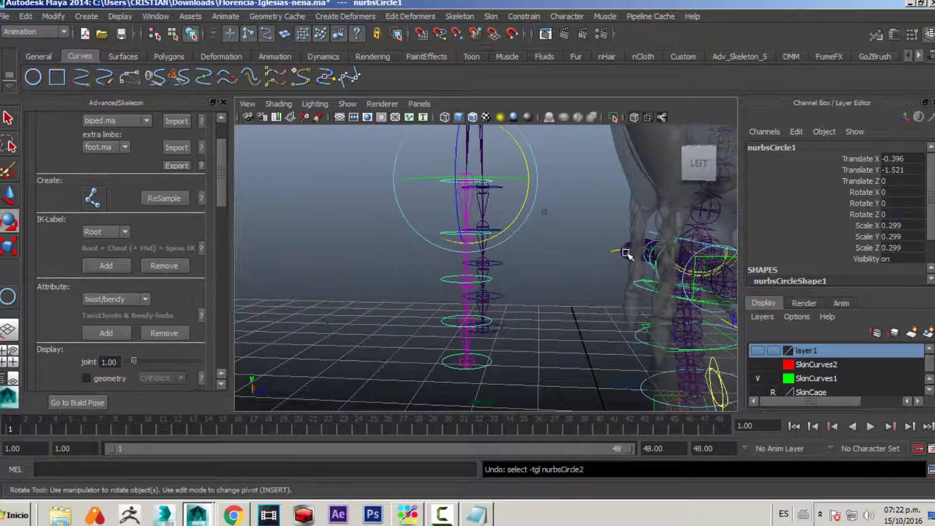
key(ctrl+z)
key(ctrl+z)
key(ctrl+z)
key(ctrl+z)
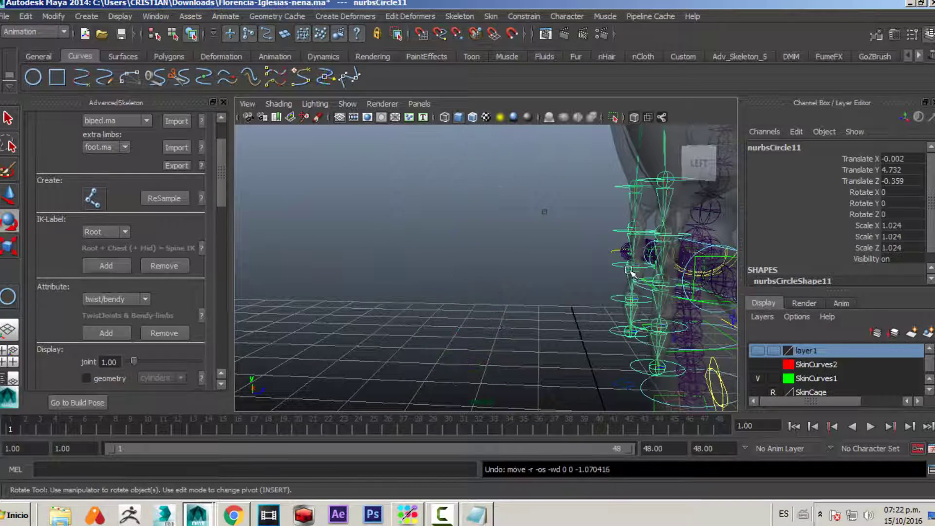
Turn off the viewport's X-Ray display so the head and hair are shown as solid surfaces.
alt+right_drag(629, 270, 441, 302)
key(q)
alt+drag(489, 267, 694, 295)
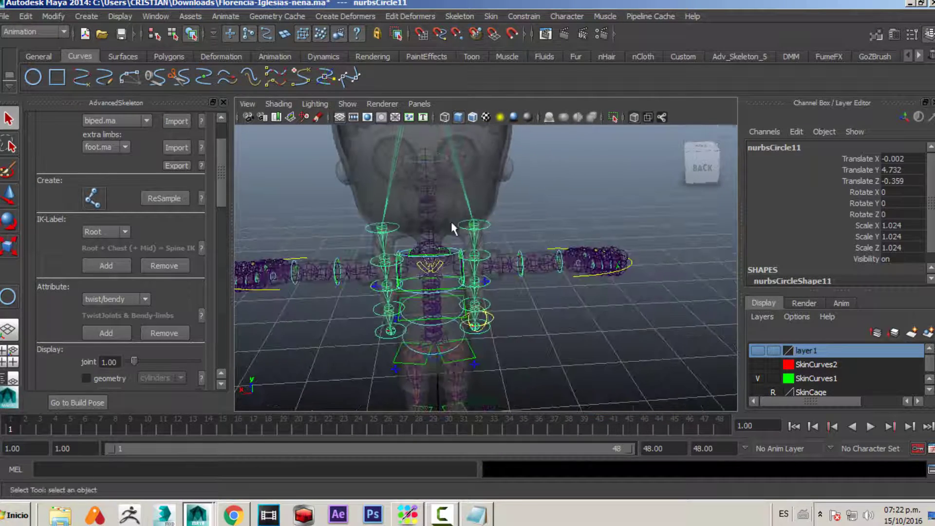
alt+drag(451, 220, 451, 181)
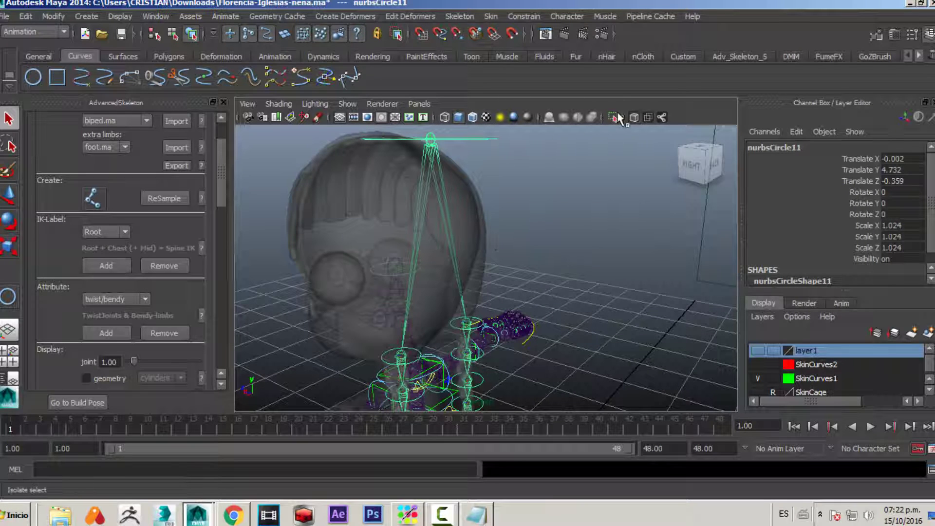
click(633, 117)
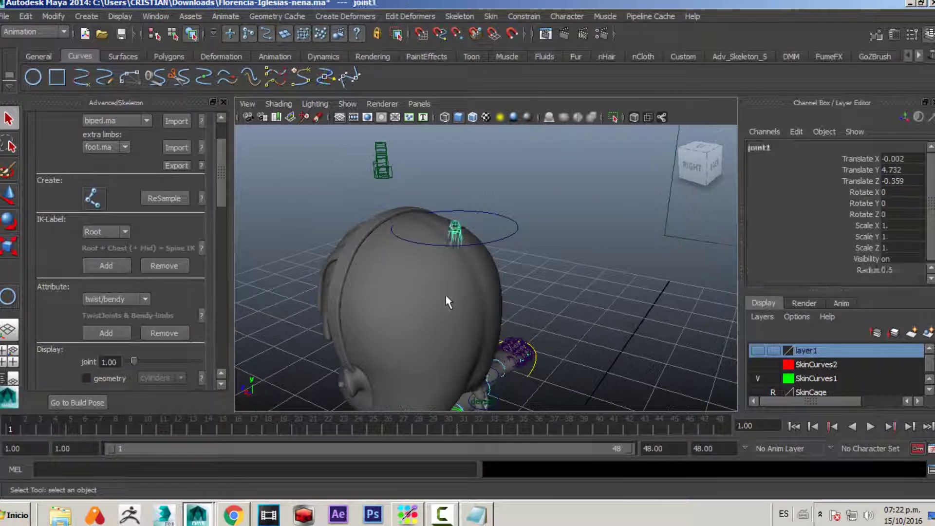
Bind the hair mesh polySurface23 as skin to joint1 at the top of the head.
click(447, 303)
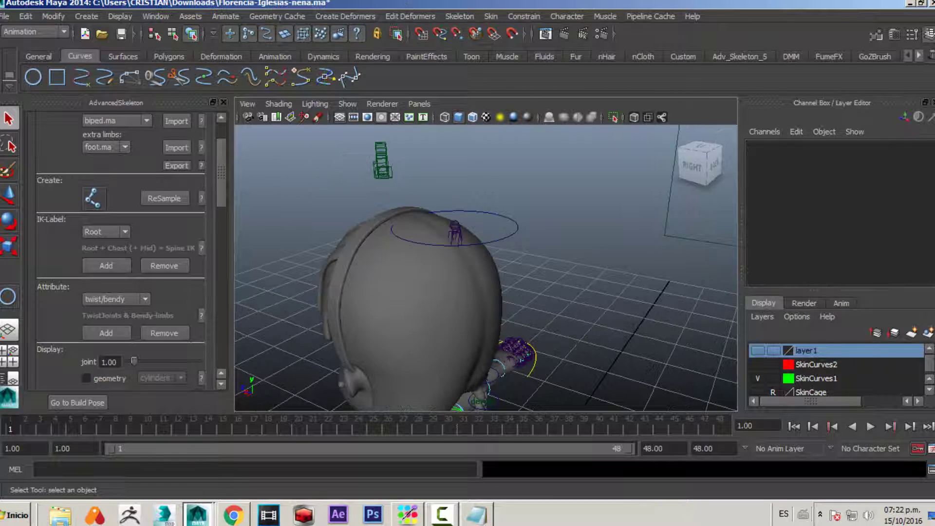
click(456, 226)
shift+click(361, 279)
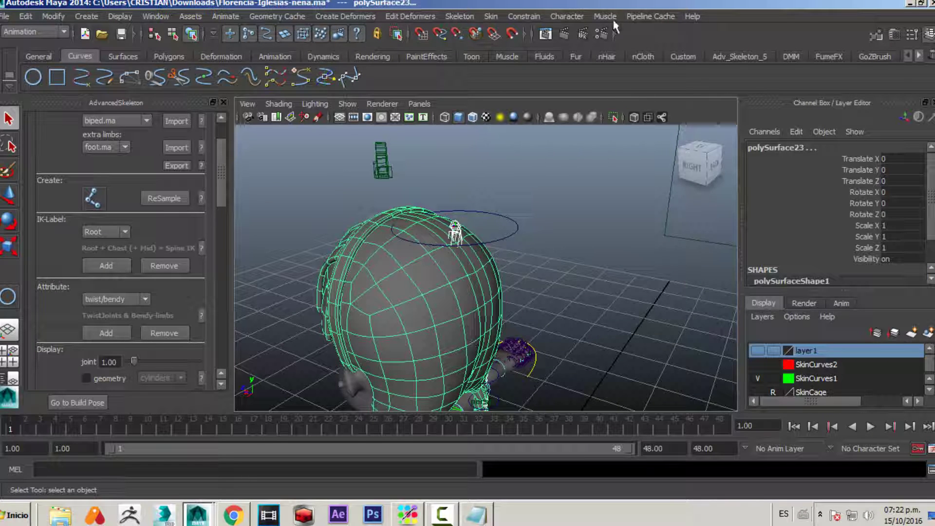
click(491, 16)
mouse_move(538, 38)
click(616, 44)
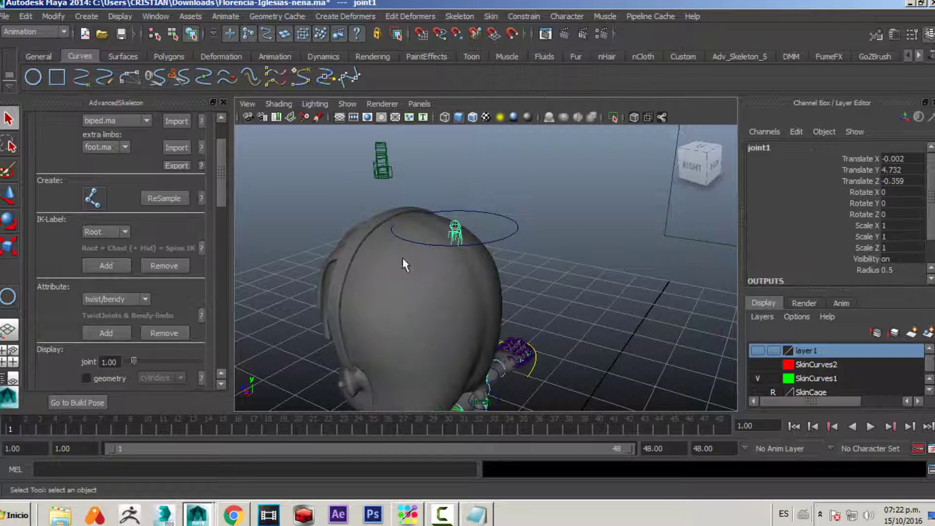
Select one braid's circles together, rotate them about 49.4 degrees around X to test the hair deformation, and undo.
scroll(553, 309, up, 3)
scroll(439, 315, down, 2)
alt+drag(439, 317, 520, 233)
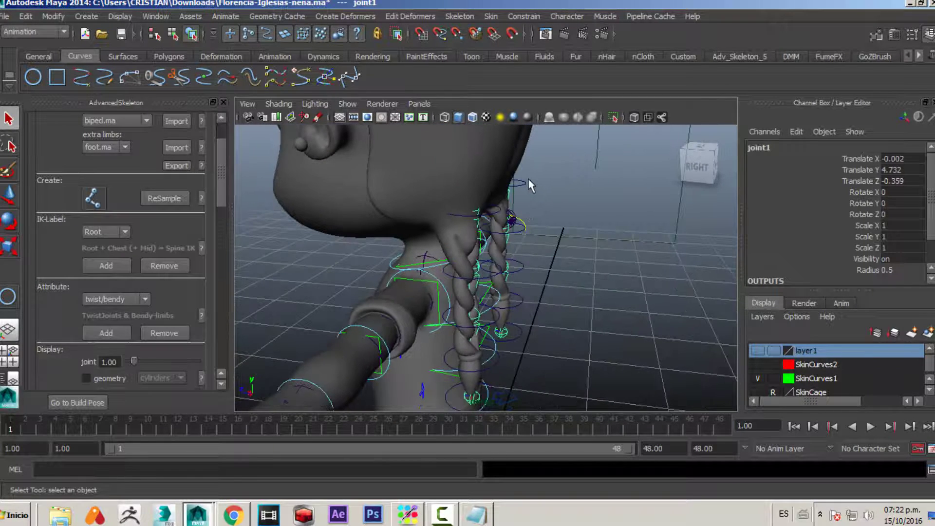
click(519, 232)
click(519, 294)
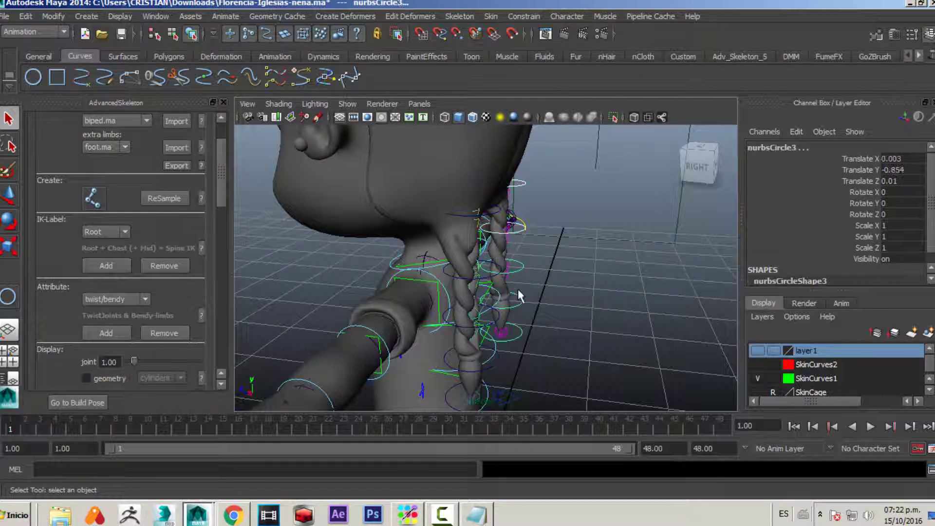
shift+click(521, 329)
alt+drag(557, 327, 504, 332)
key(e)
drag(575, 291, 401, 243)
key(ctrl+z)
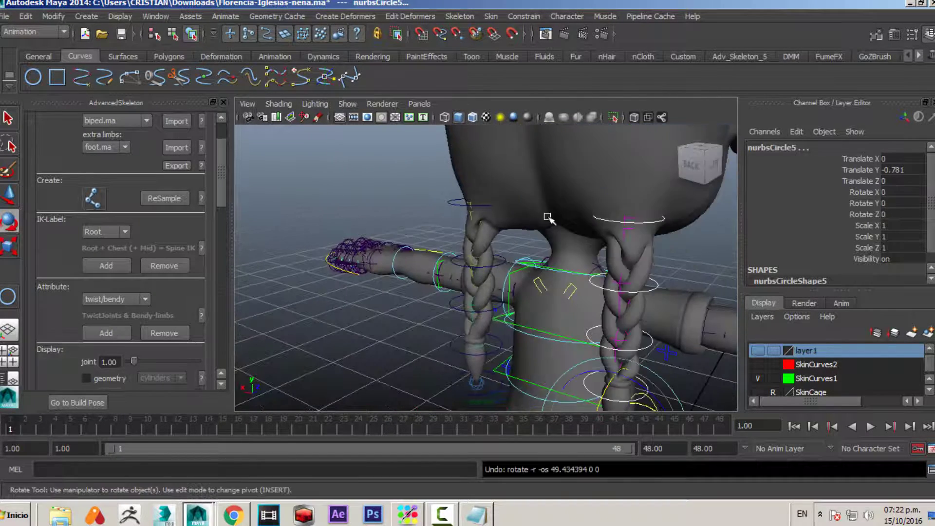
Repeat the rotation test on the selected braid circles with about 47.3 degrees around X, and undo it.
alt+drag(547, 217, 494, 359)
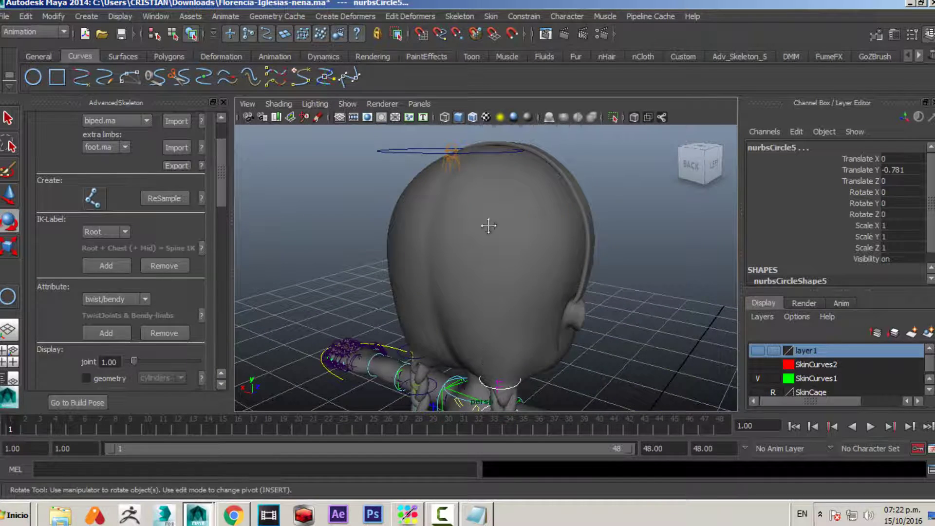
alt+middle_drag(489, 225, 495, 139)
mouse_move(481, 353)
mouse_down()
mouse_move(505, 319)
mouse_move(480, 340)
mouse_up()
key(ctrl+z)
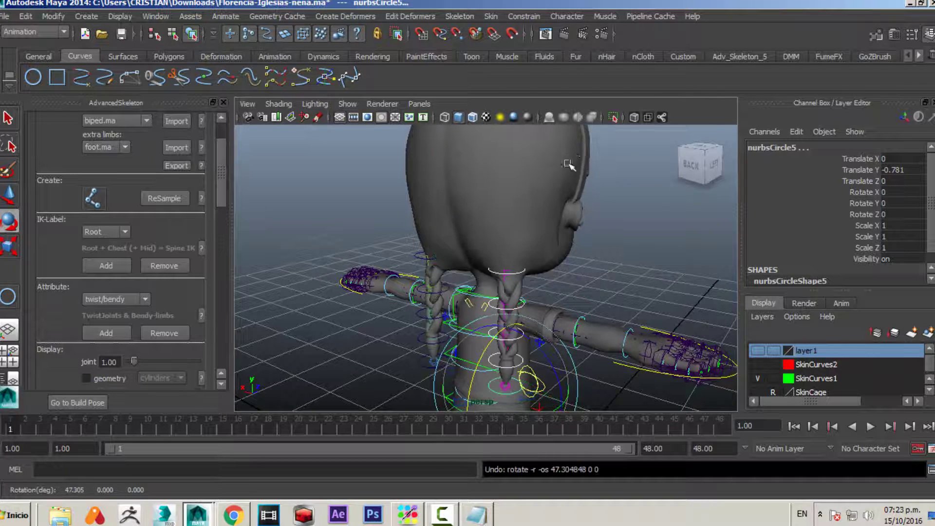
Open the Paint Skin Weights Tool on the hair mesh polySurface23 and review its joint influences.
alt+drag(569, 164, 524, 173)
click(524, 174)
alt+middle_drag(524, 174, 536, 273)
alt+drag(536, 274, 501, 250)
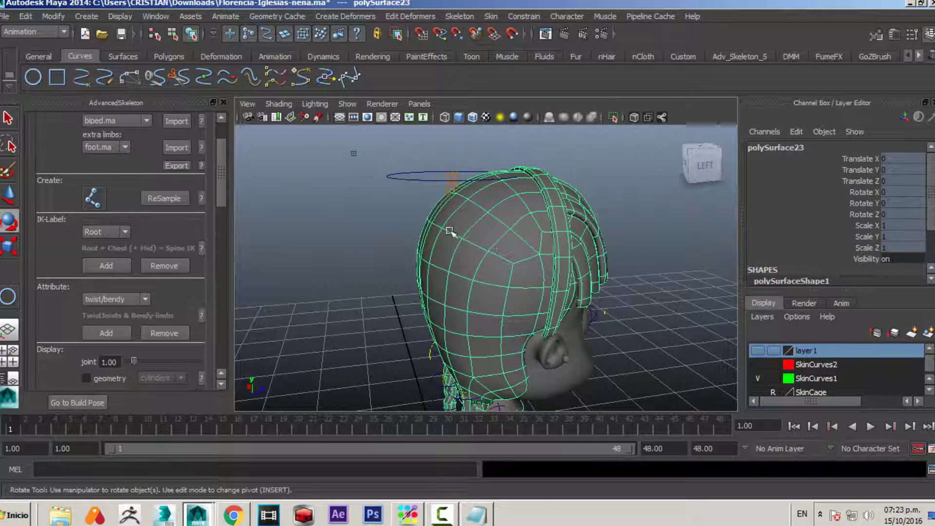
mouse_move(502, 229)
right_down()
mouse_move(470, 210)
mouse_move(397, 198)
right_up()
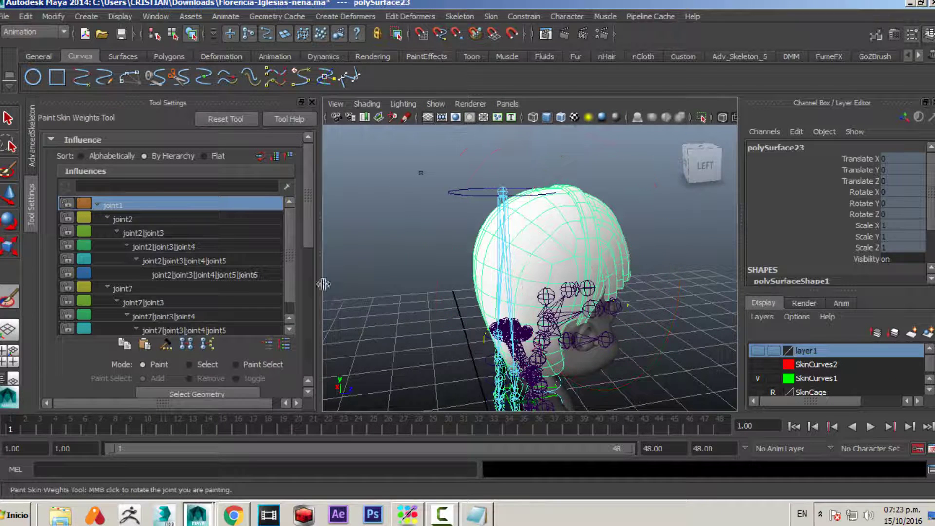
scroll(293, 274, down, 1)
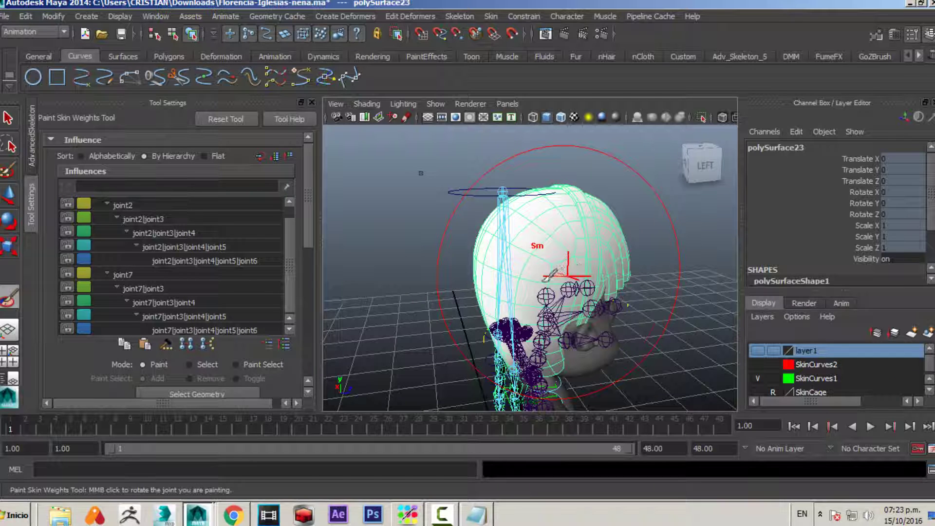
alt+right_drag(595, 249, 574, 254)
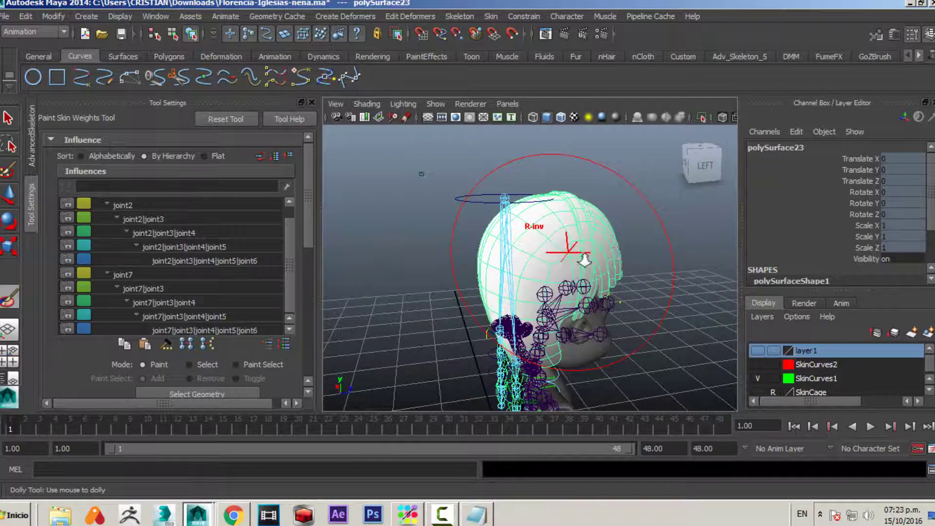
scroll(584, 260, up, 6)
scroll(563, 272, down, 8)
Restart the Paint Skin Weights Tool on the hair mesh and set the brush's Radius(U) to 0.1.
key(q)
scroll(463, 296, down, 1)
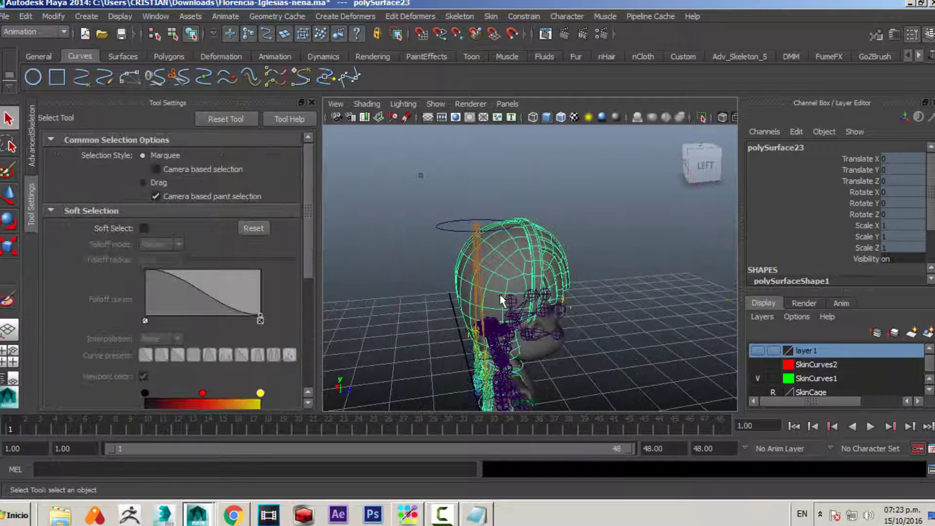
click(8, 303)
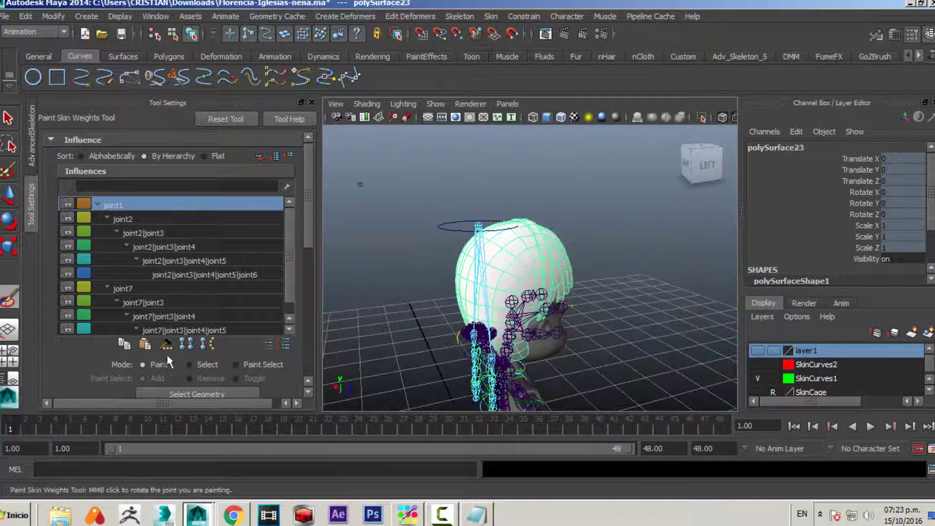
scroll(156, 363, down, 6)
click(153, 362)
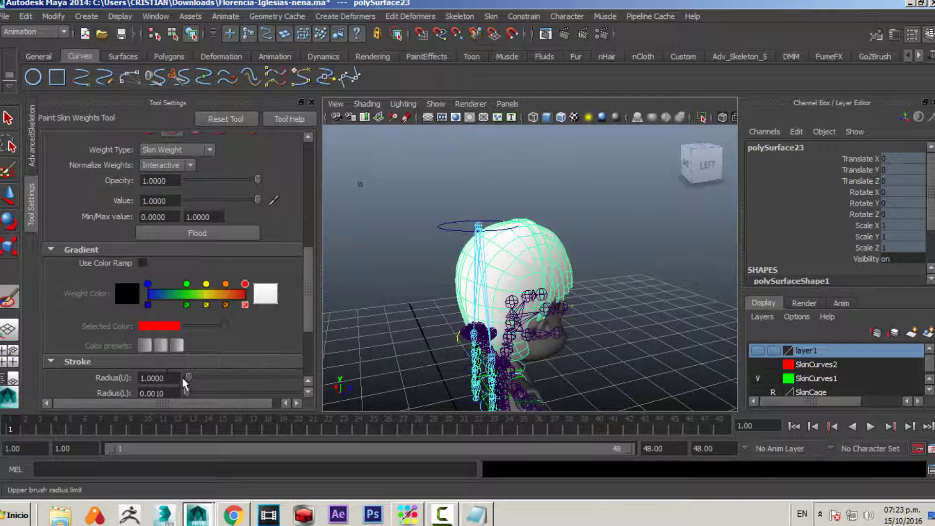
drag(168, 378, 41, 256)
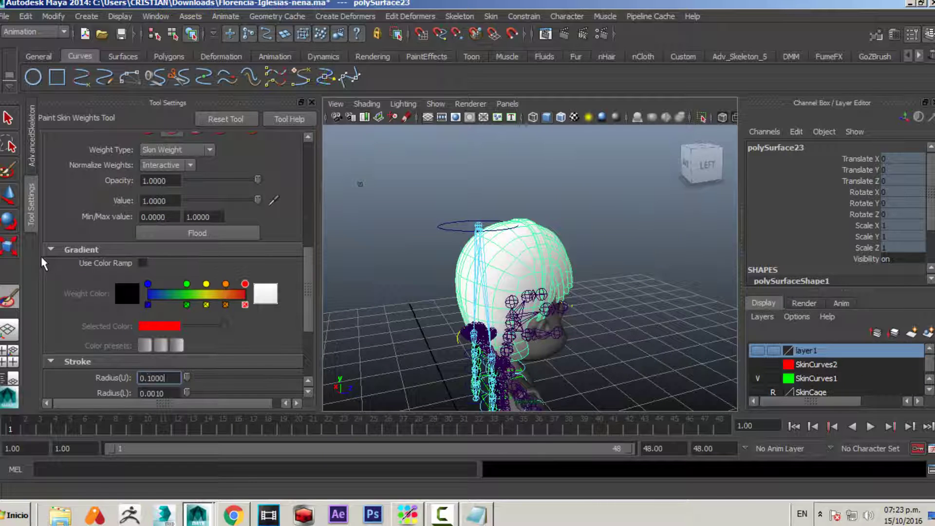
alt+right_drag(522, 287, 667, 266)
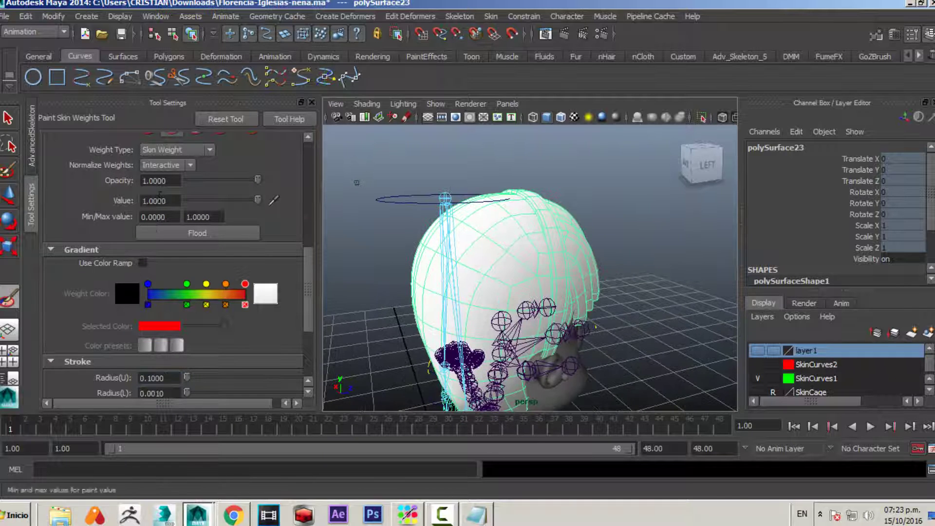
scroll(262, 188, up, 3)
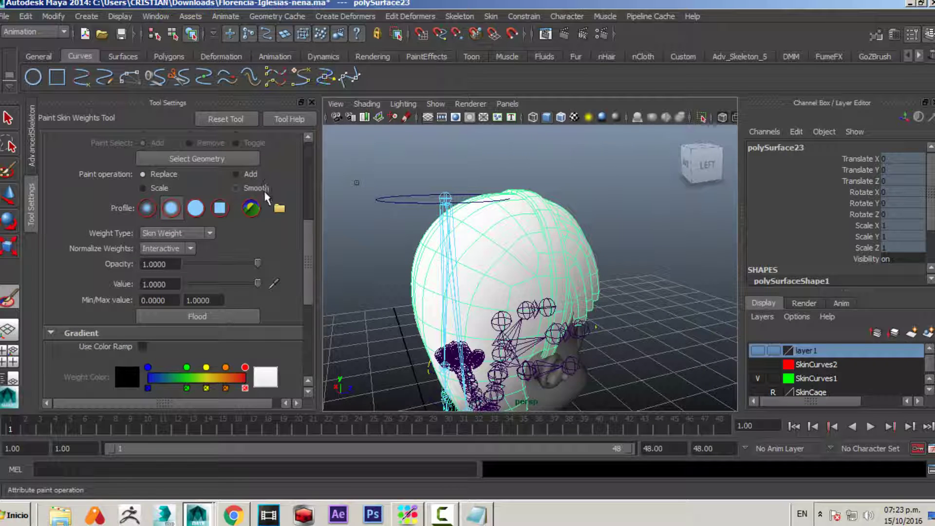
scroll(232, 235, up, 6)
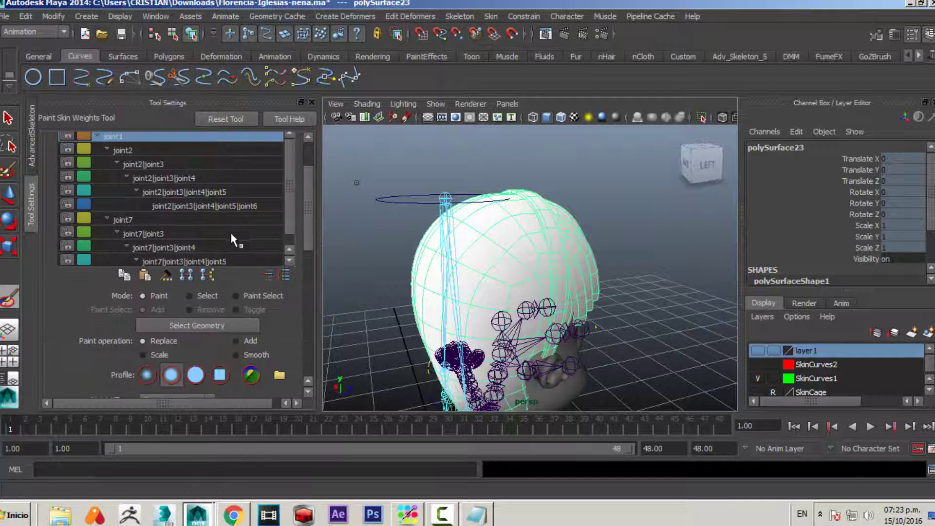
Select the joint1 influence and paint its weight over the fringe, headband and both sides of the hair mesh.
click(174, 136)
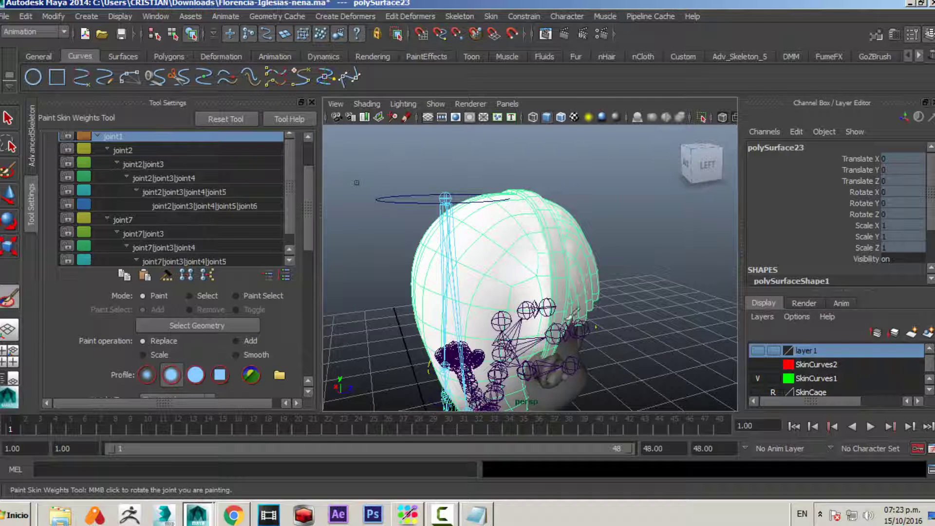
mouse_move(599, 337)
alt+mouse_down()
mouse_move(441, 209)
mouse_move(498, 180)
mouse_move(480, 219)
mouse_move(556, 214)
mouse_move(550, 263)
mouse_move(523, 322)
mouse_move(535, 317)
alt+mouse_up()
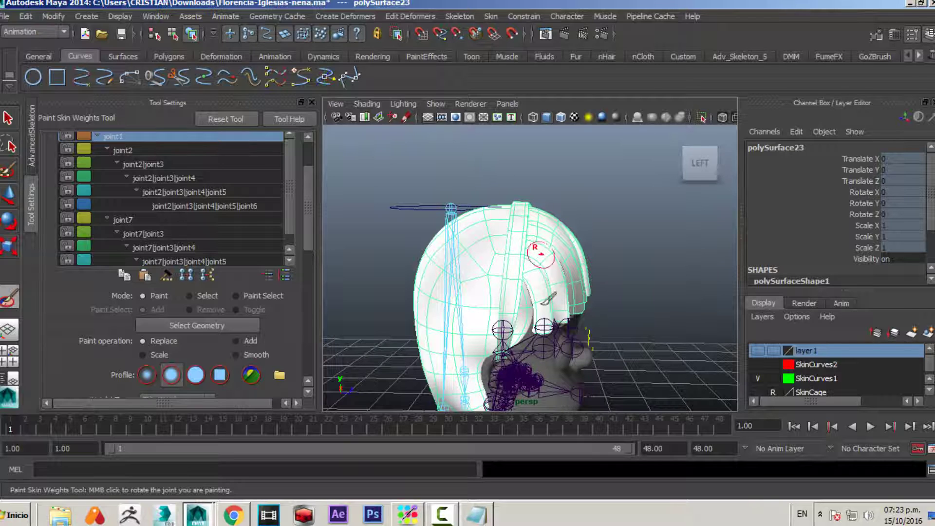
drag(541, 253, 592, 302)
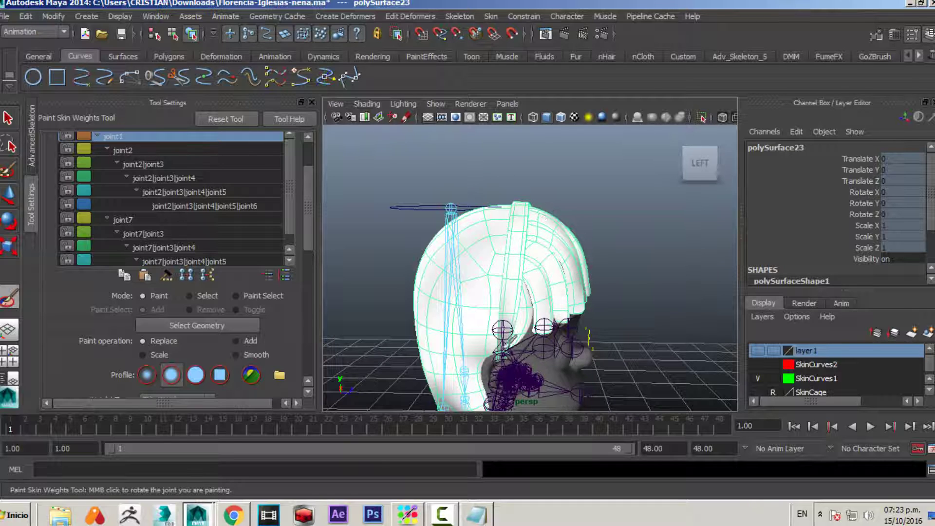
mouse_move(528, 351)
alt+mouse_down()
mouse_move(520, 294)
mouse_move(526, 302)
mouse_move(519, 297)
mouse_move(514, 308)
mouse_move(501, 293)
mouse_move(487, 299)
alt+mouse_up()
mouse_move(480, 247)
alt+mouse_down()
mouse_move(683, 328)
mouse_move(692, 341)
alt+mouse_up()
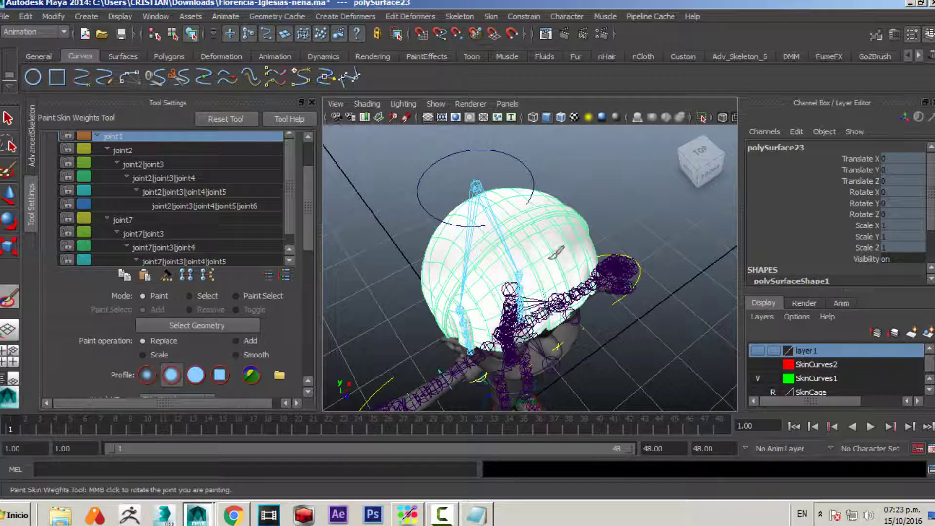
alt+drag(654, 281, 514, 251)
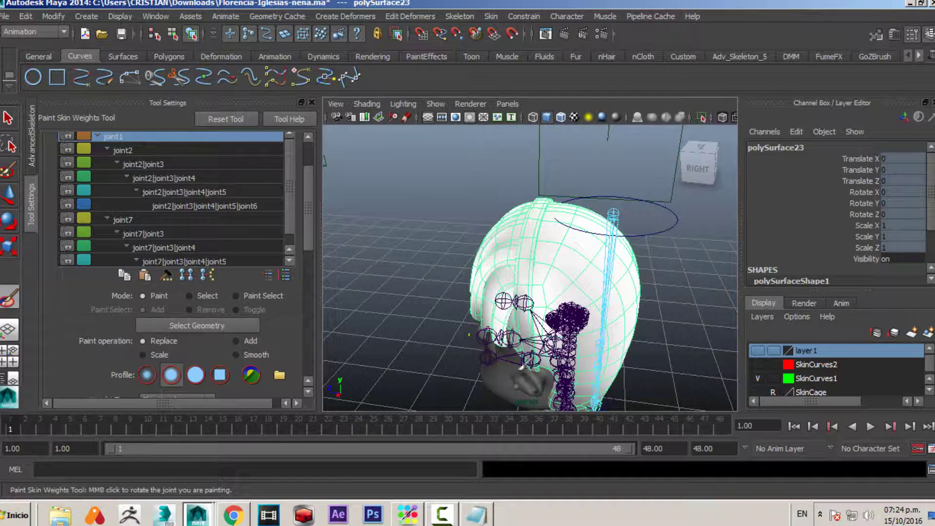
alt+drag(584, 336, 508, 270)
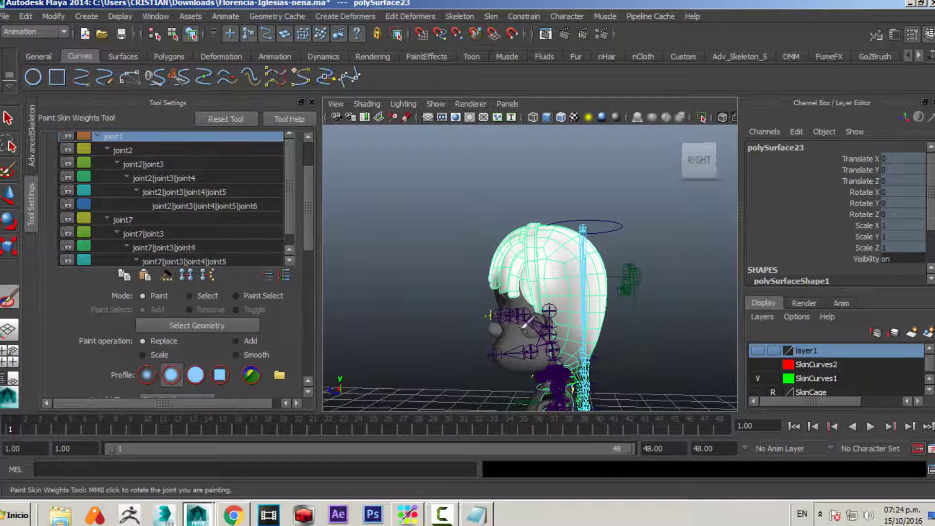
alt+drag(523, 294, 456, 308)
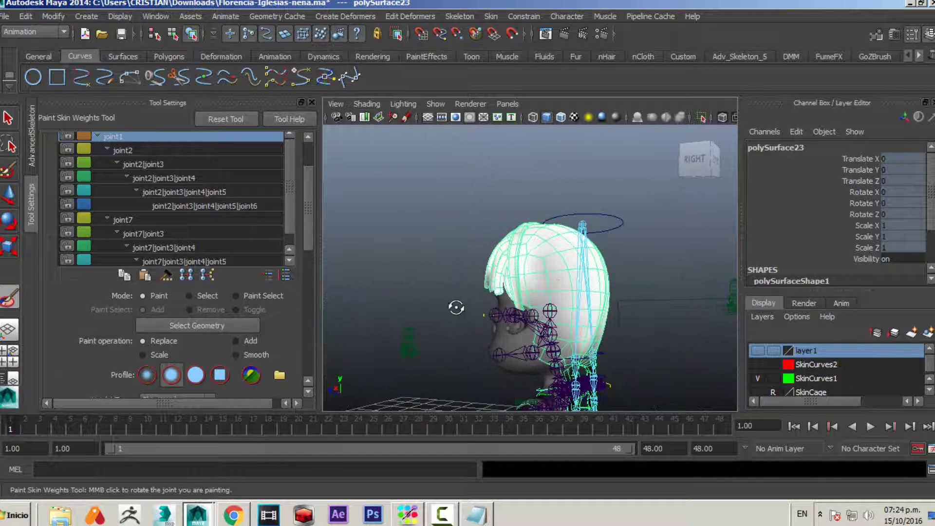
mouse_move(549, 292)
alt+mouse_down()
mouse_move(544, 270)
mouse_move(548, 281)
alt+mouse_up()
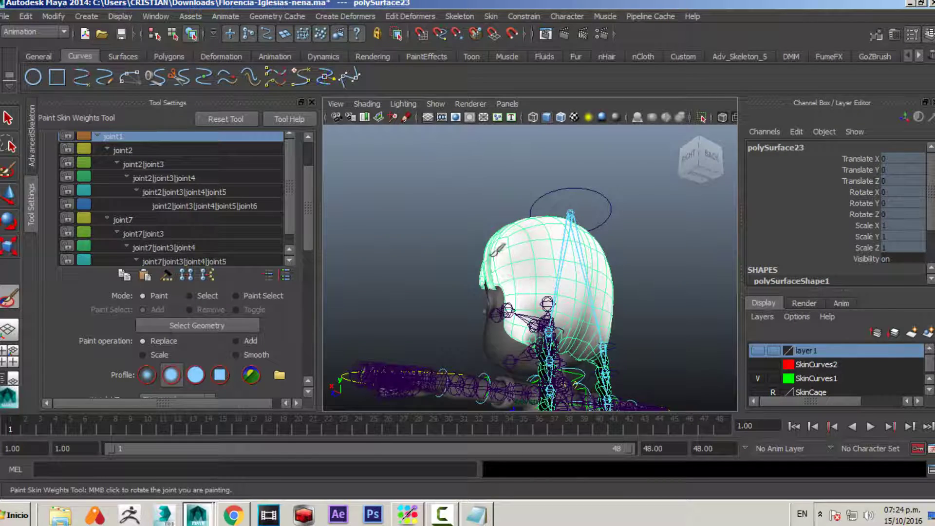
Paint joint1's weight on the side of the hair behind the face, down towards the braid root.
alt+drag(493, 254, 507, 230)
alt+right_drag(529, 292, 629, 320)
alt+drag(616, 321, 591, 311)
alt+right_drag(591, 311, 534, 320)
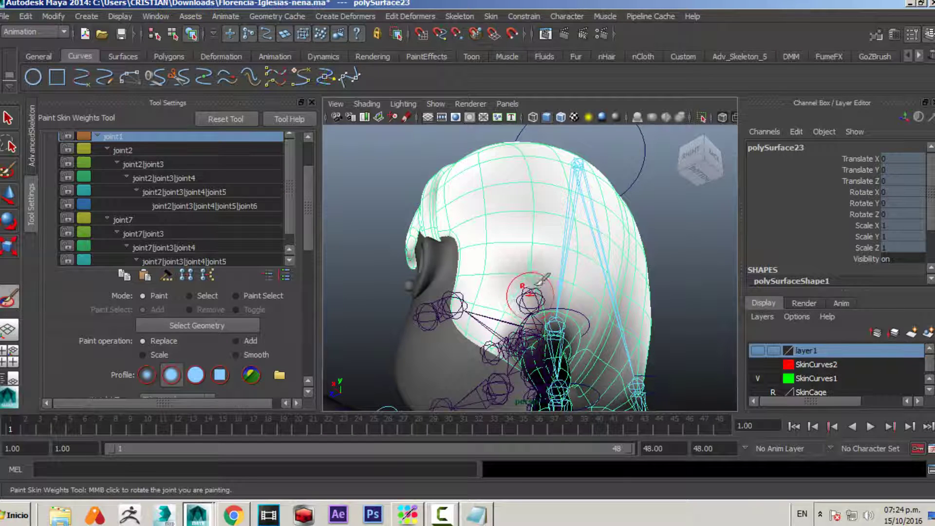
alt+right_drag(542, 280, 583, 296)
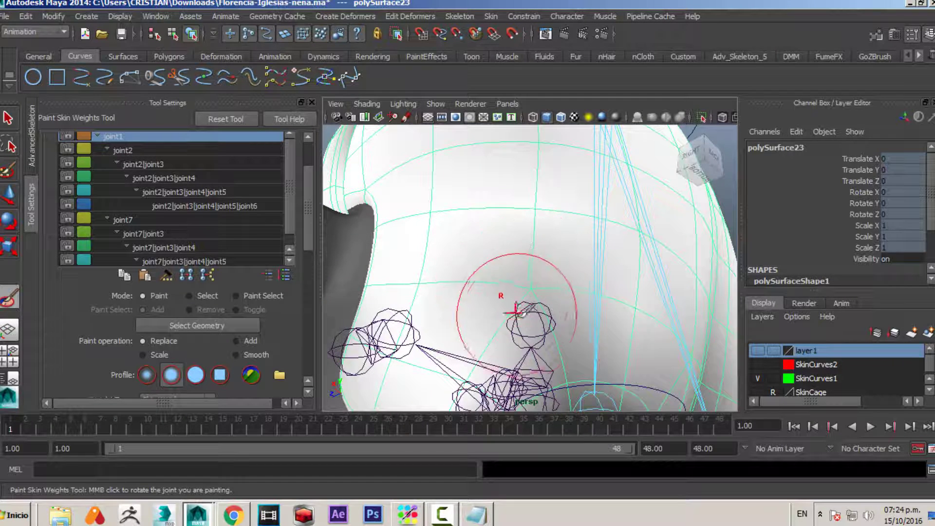
alt+right_drag(598, 314, 565, 340)
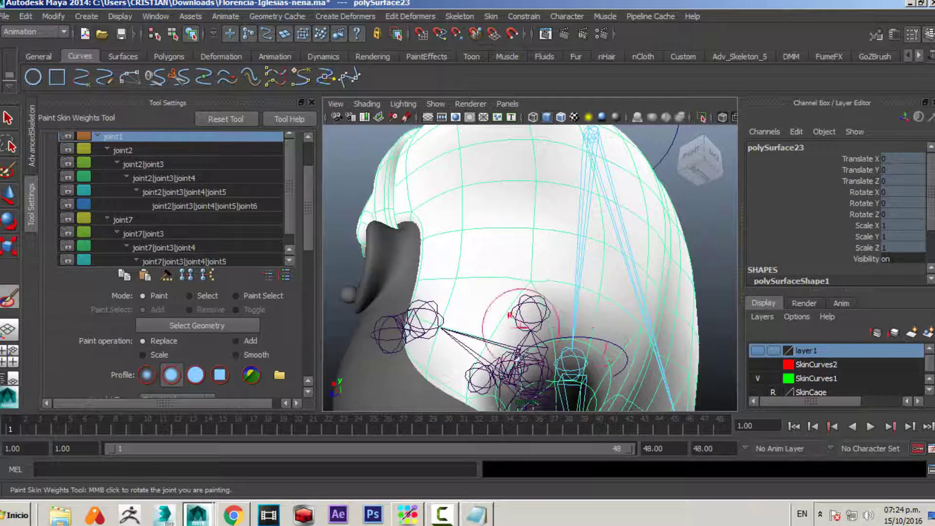
Paint joint1's weight down the centre back of the hair between the two braids.
alt+drag(619, 345, 514, 282)
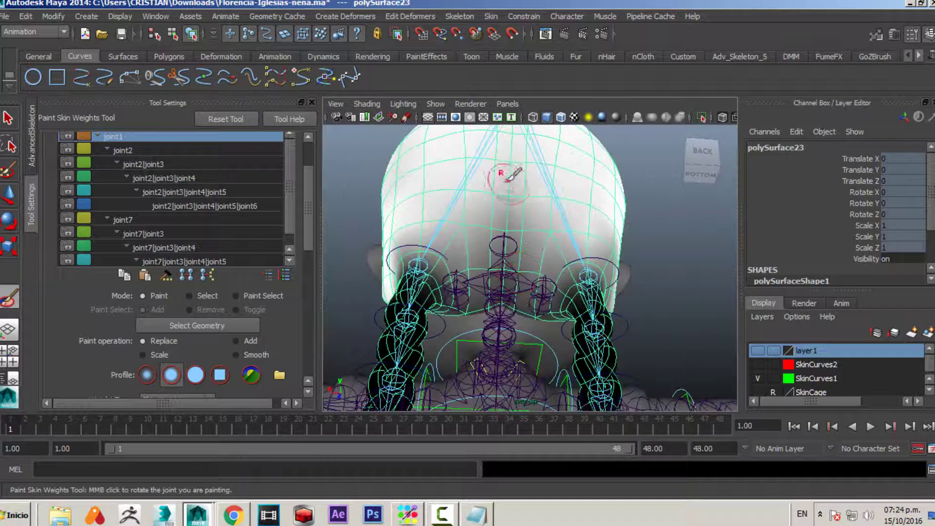
drag(512, 174, 509, 324)
drag(515, 216, 509, 333)
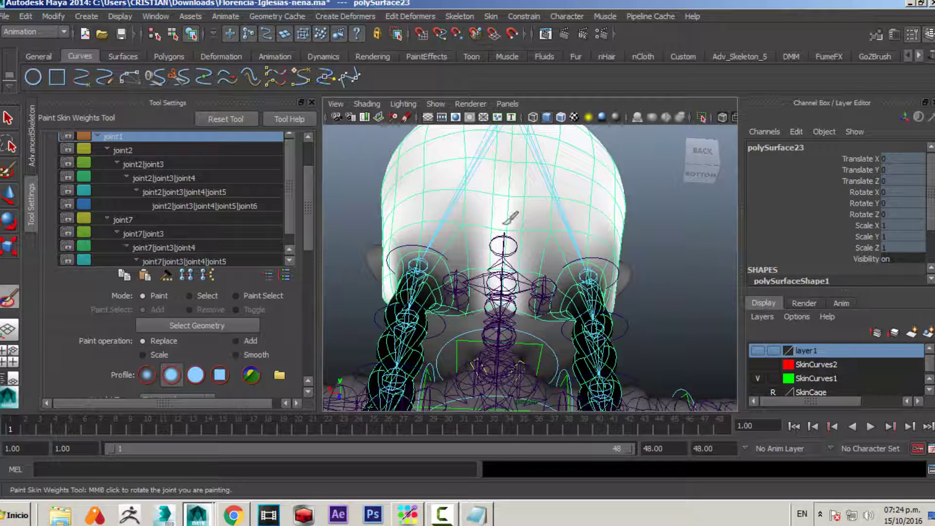
drag(507, 216, 521, 288)
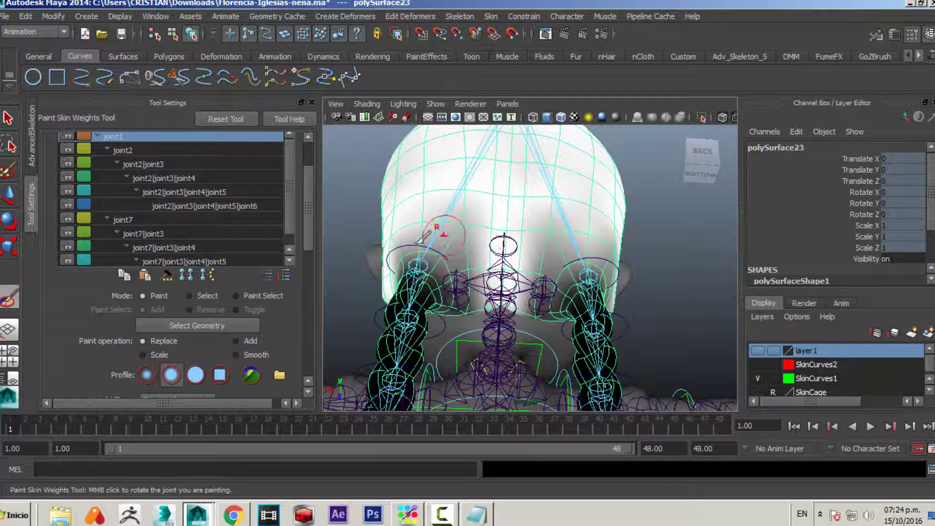
Leave weight painting and hide the joints in the perspective viewport.
scroll(631, 287, down, 5)
alt+drag(631, 286, 401, 330)
key(q)
scroll(505, 340, up, 3)
alt+middle_drag(505, 340, 546, 263)
scroll(585, 292, up, 4)
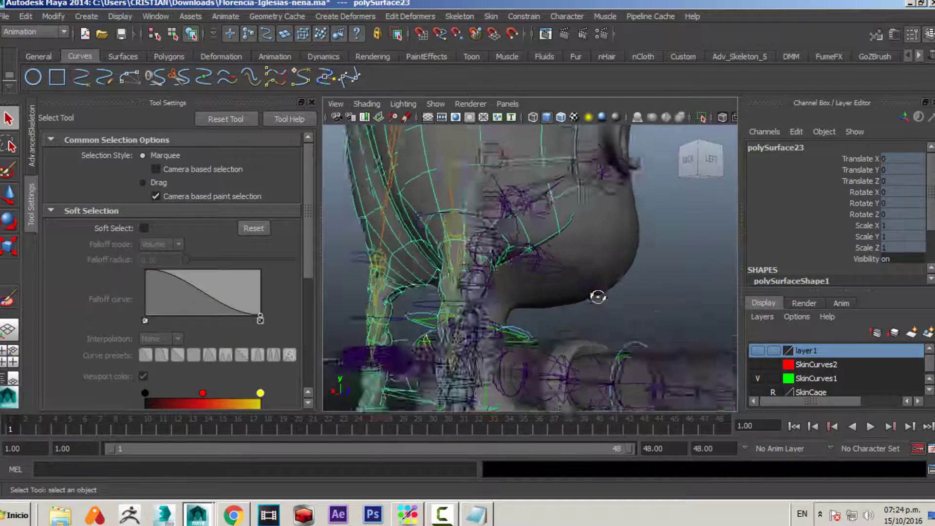
alt+drag(597, 296, 617, 263)
click(436, 103)
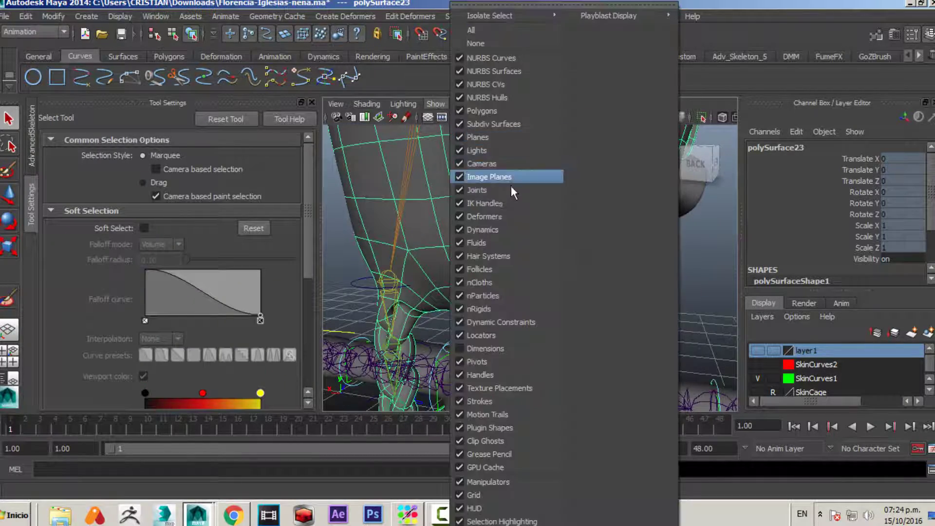
click(498, 189)
Select circles of one braid together, rotate them to test the hair deformation, and undo the test.
alt+drag(523, 254, 439, 297)
click(673, 269)
shift+click(683, 316)
key(e)
drag(423, 263, 505, 229)
key(ctrl+z)
key(ctrl+z)
Reopen the Paint Skin Weights Tool on the hair mesh and paint joint1's weight over the sides and lower back above the braids.
key(q)
click(549, 184)
mouse_move(548, 182)
right_down()
mouse_move(486, 187)
mouse_move(478, 167)
right_up()
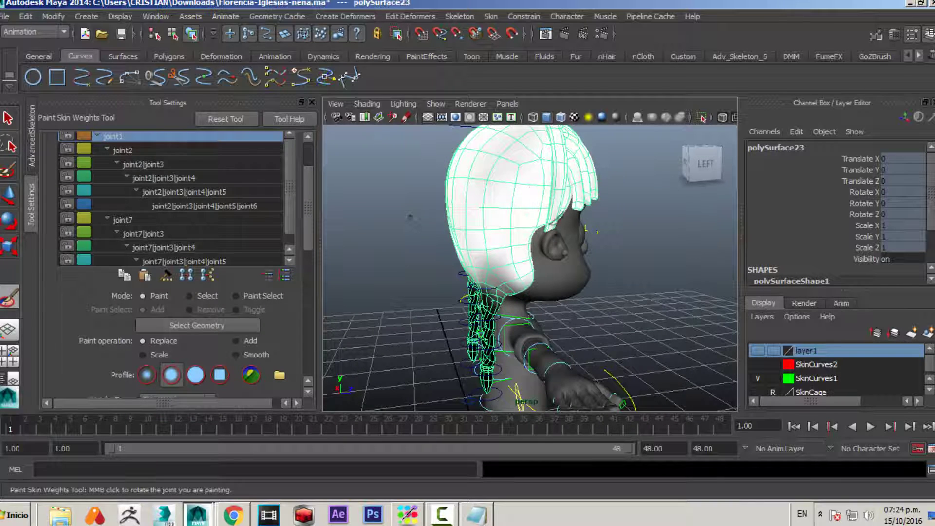
alt+drag(576, 184, 535, 299)
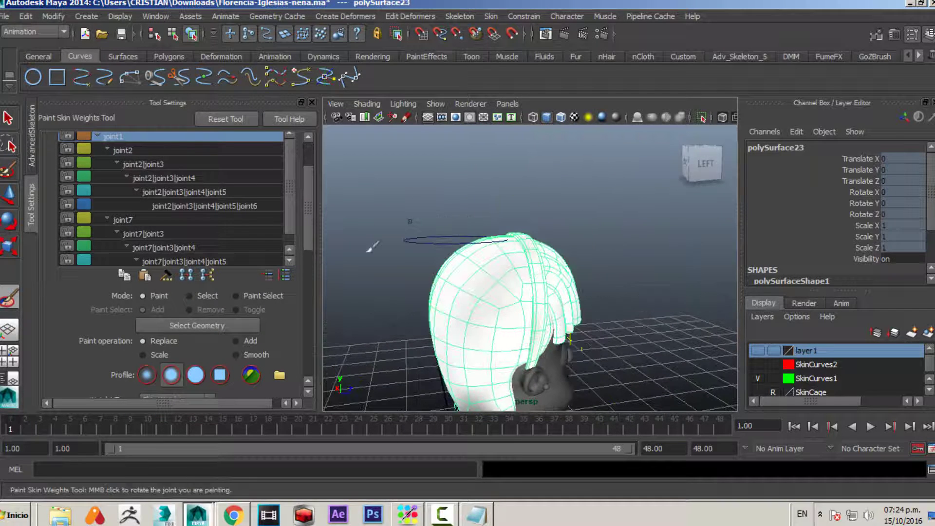
alt+drag(372, 248, 515, 214)
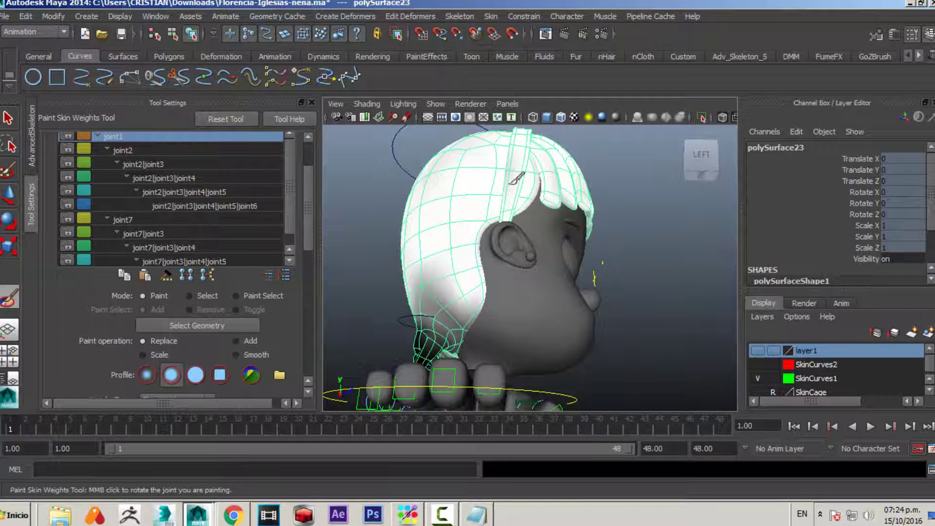
alt+drag(508, 201, 555, 257)
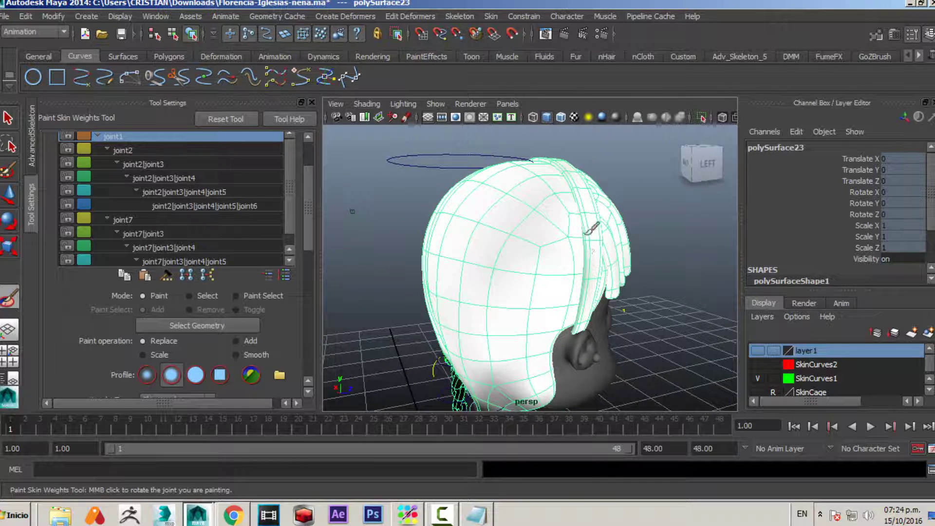
alt+drag(591, 229, 503, 214)
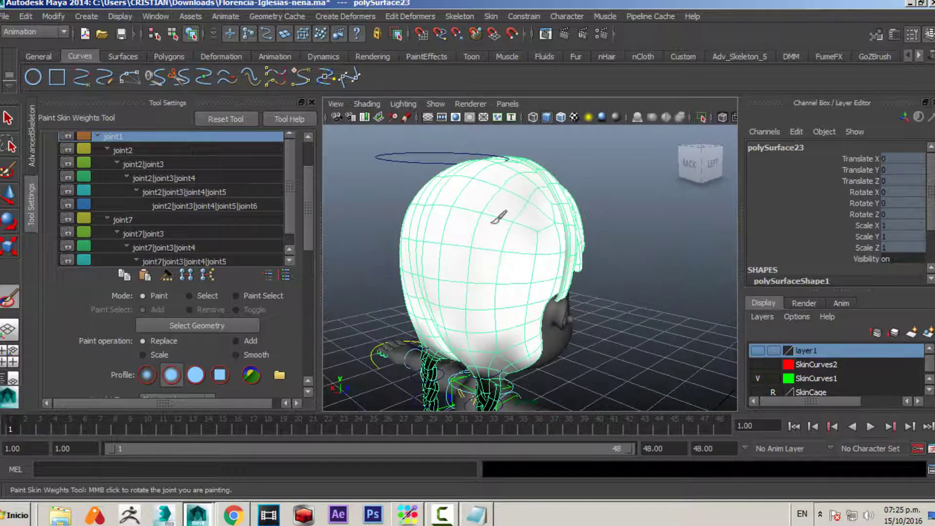
alt+drag(523, 334, 445, 313)
alt+right_drag(445, 314, 578, 299)
alt+drag(553, 252, 574, 271)
mouse_move(574, 271)
alt+right_down()
mouse_move(536, 263)
mouse_move(239, 311)
alt+right_up()
alt+drag(691, 270, 606, 276)
alt+right_drag(605, 276, 540, 301)
alt+drag(619, 317, 587, 322)
Hide the head mesh to expose the inside of the hair, and select the hair mesh.
key(q)
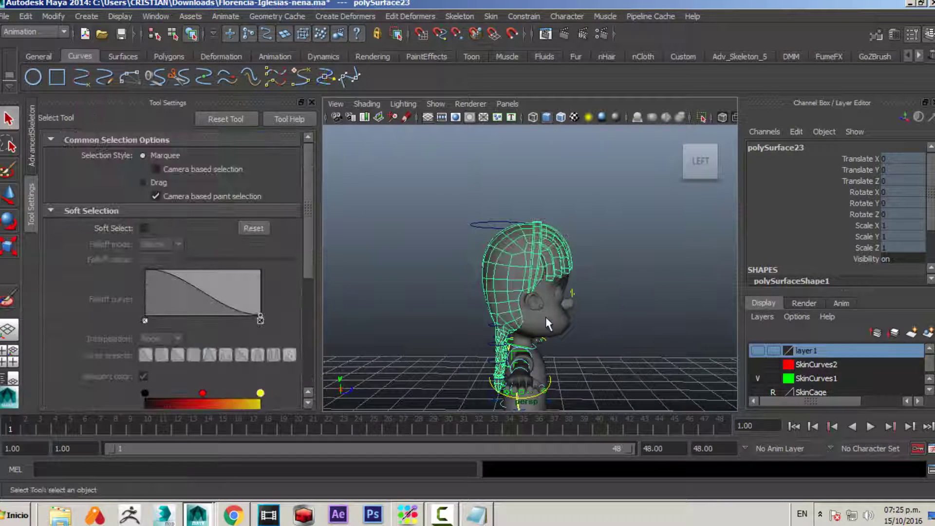
click(545, 317)
alt+right_drag(545, 317, 588, 327)
key(ctrl+h)
alt+drag(567, 323, 615, 248)
scroll(565, 326, up, 5)
click(615, 248)
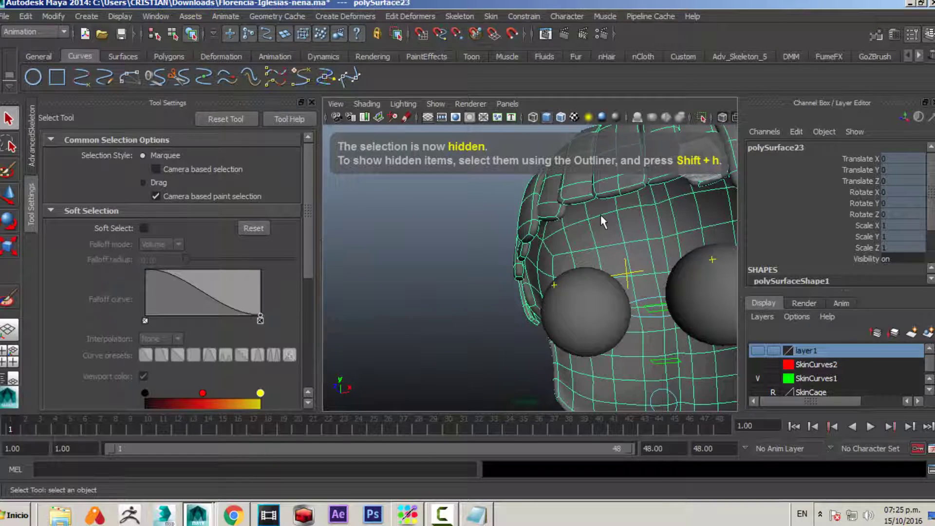
Restart the Paint Skin Weights Tool on the hair mesh and paint joint1's weight over its inner surface and fringe.
right_drag(548, 234, 492, 195)
mouse_move(526, 205)
alt+mouse_down()
mouse_move(520, 257)
mouse_move(477, 292)
mouse_move(512, 322)
alt+mouse_up()
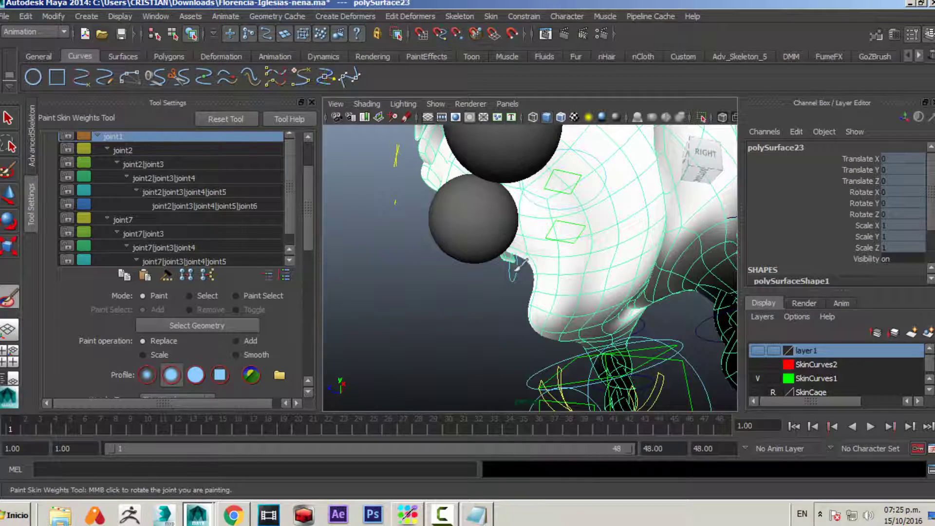
alt+drag(519, 263, 569, 284)
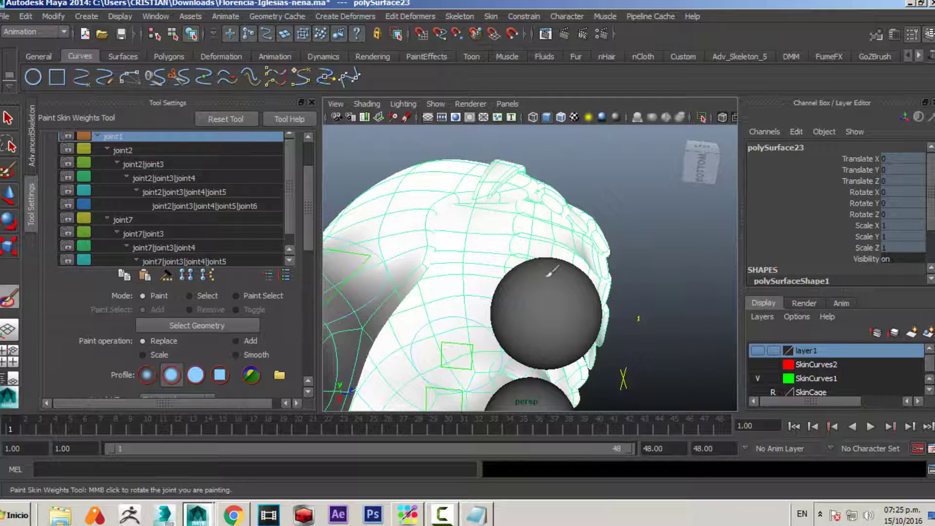
alt+drag(559, 220, 449, 262)
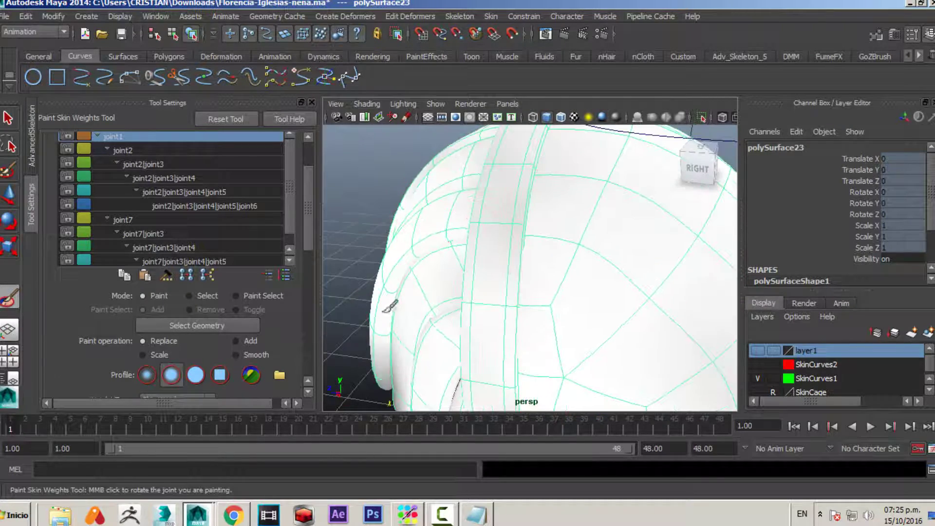
alt+drag(417, 384, 470, 207)
scroll(551, 231, down, 5)
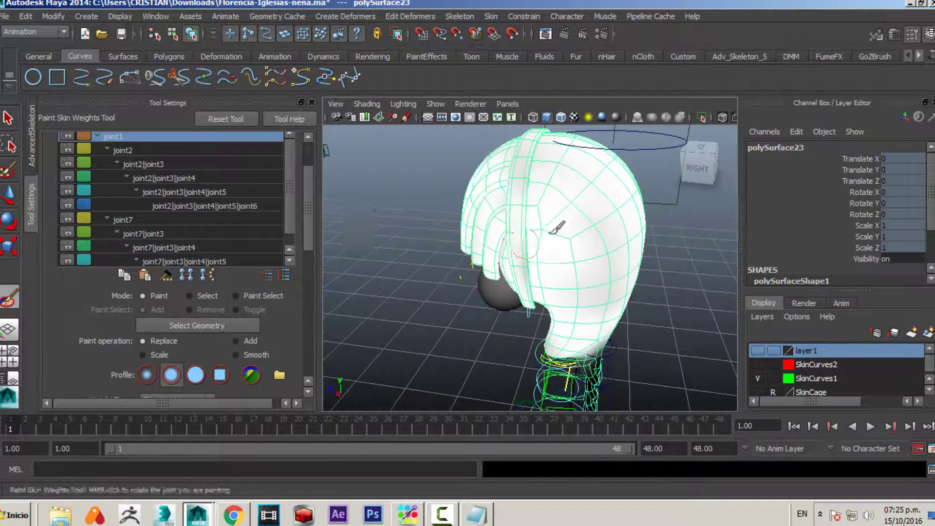
Paint joint1's weight on the lower side lobe of the hair just above the braid.
alt+drag(551, 230, 318, 212)
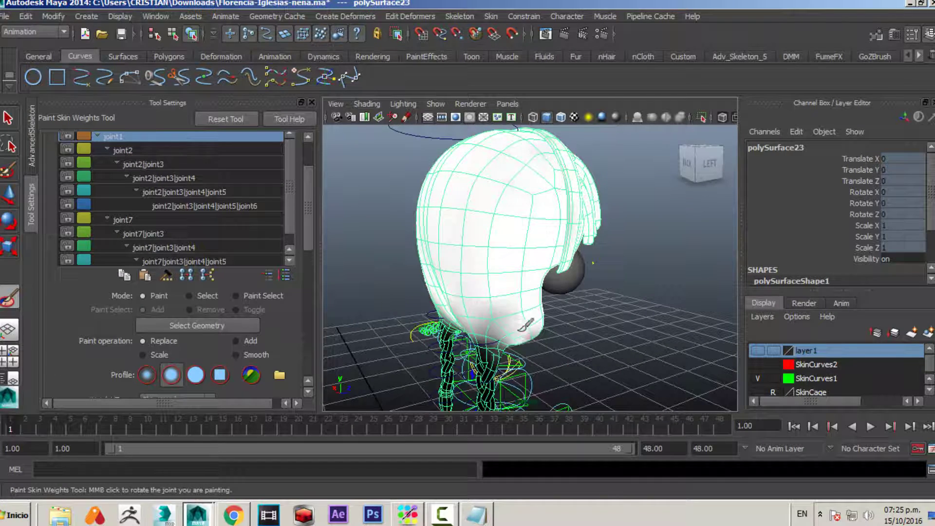
alt+right_drag(657, 322, 532, 318)
alt+right_drag(500, 273, 637, 247)
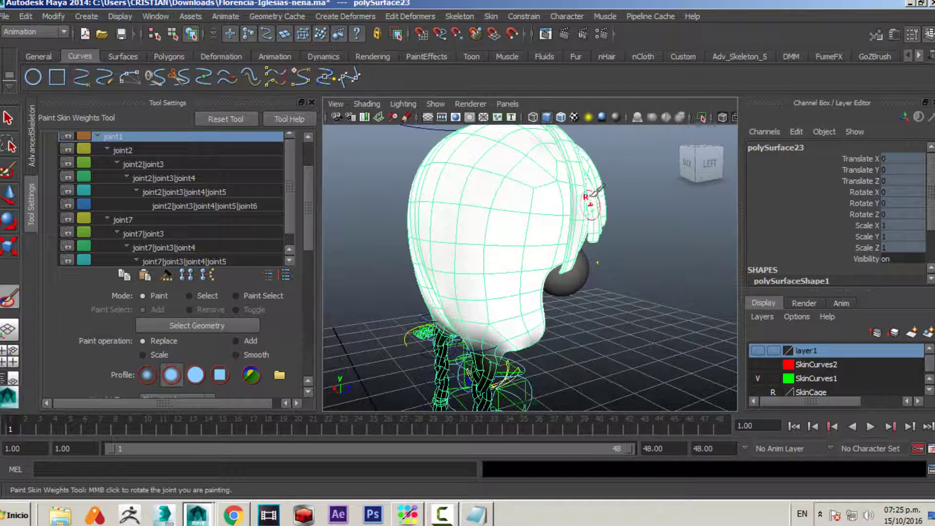
scroll(577, 195, up, 5)
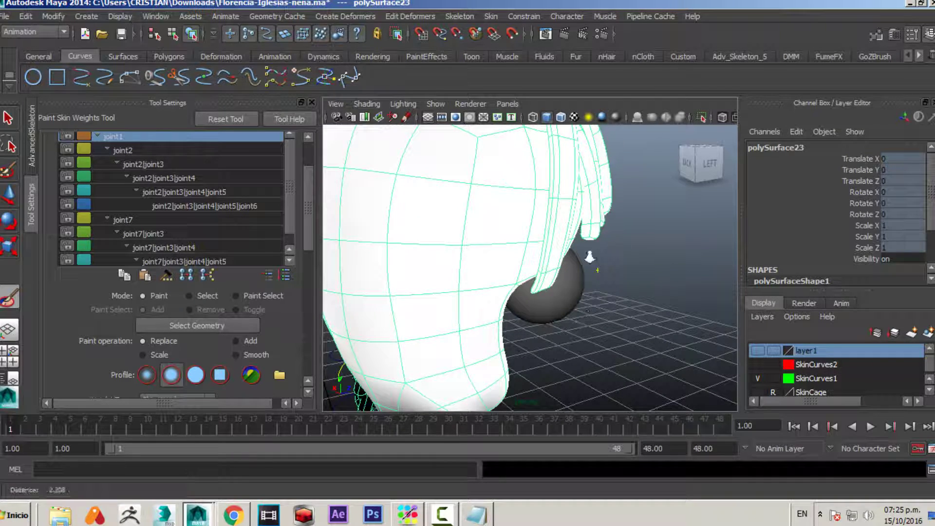
alt+drag(590, 259, 559, 271)
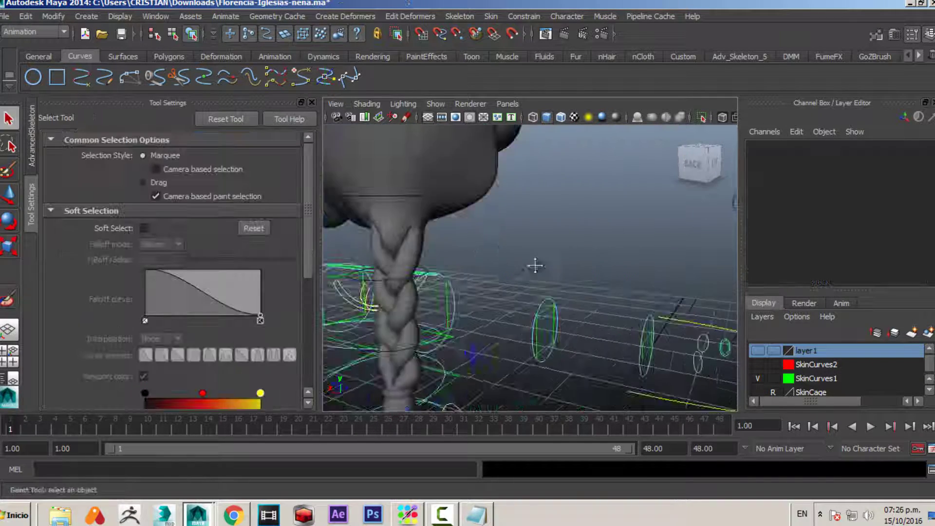
Rotate the top circle of one braid, nurbsCircle1, to test the hair deformation, and undo the rotation.
alt+middle_drag(534, 265, 562, 267)
click(519, 251)
alt+right_drag(595, 262, 525, 267)
key(e)
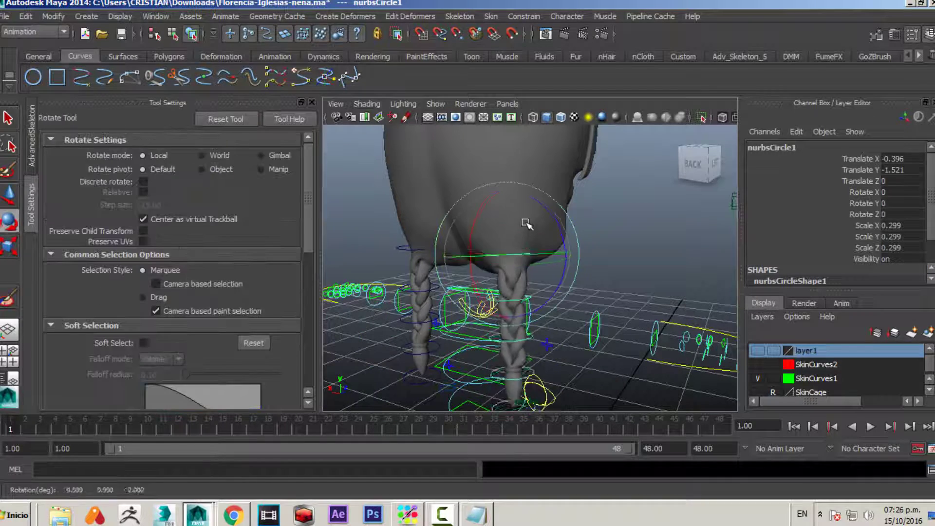
alt+drag(528, 223, 474, 207)
alt+middle_drag(474, 208, 476, 201)
key(q)
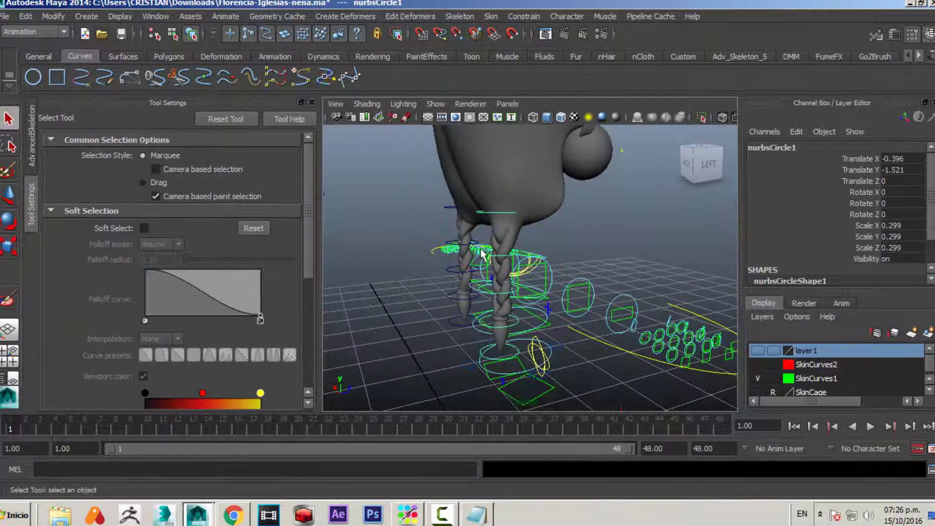
Select the same braid's circles together and rotate them about 39.7 degrees around X to test the deformation.
alt+drag(484, 264, 646, 294)
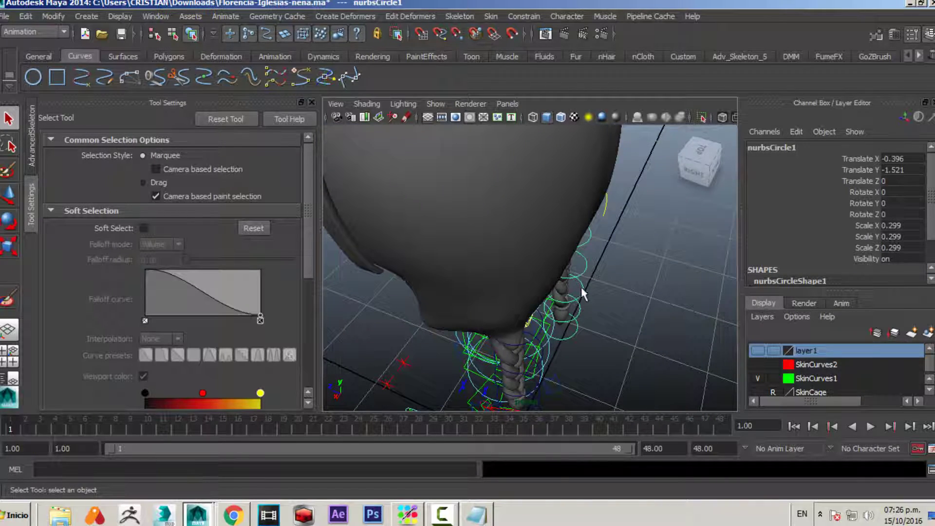
click(576, 326)
alt+drag(577, 327, 477, 289)
key(e)
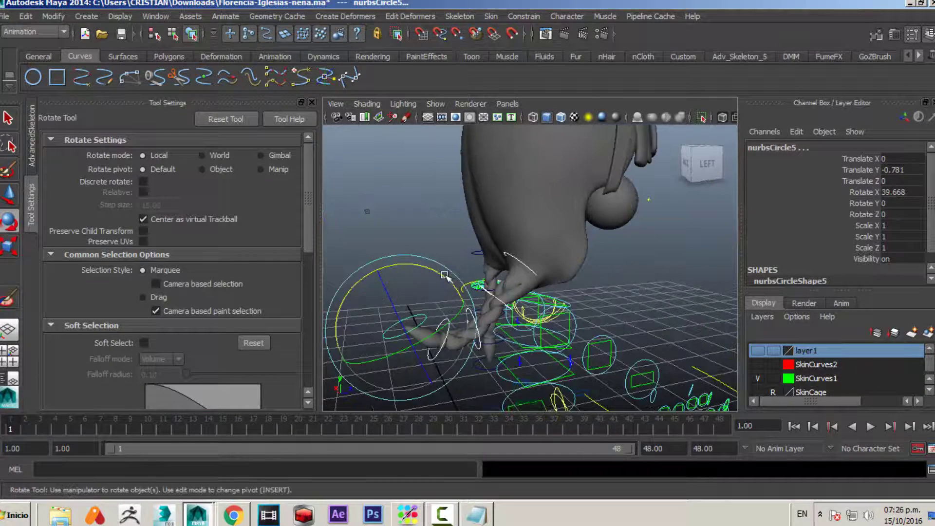
Undo the last rotation of the braid's circles.
key(ctrl+z)
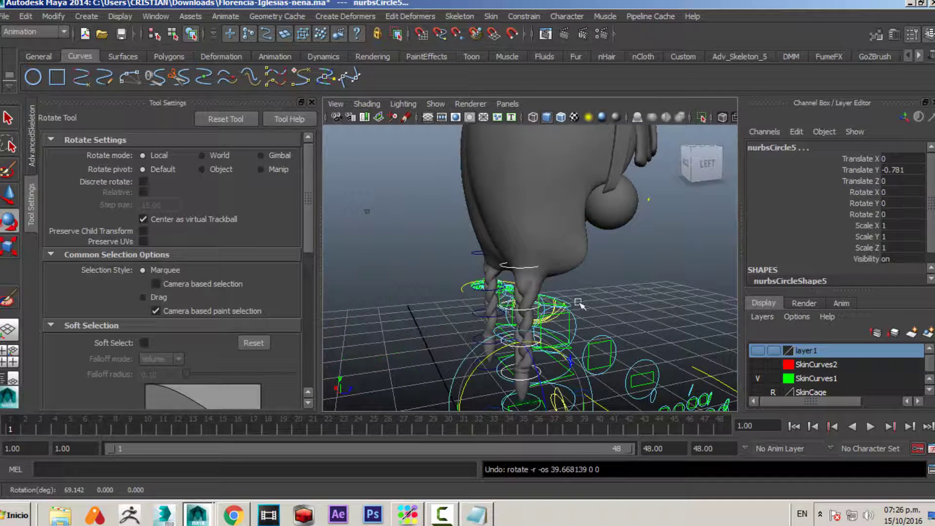
alt+drag(578, 302, 615, 316)
key(q)
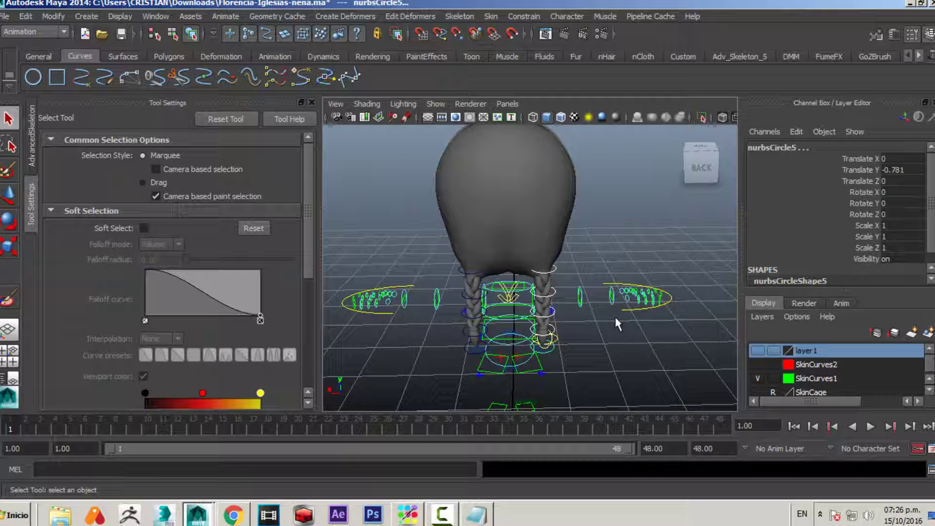
alt+drag(615, 317, 602, 237)
click(555, 222)
scroll(612, 257, up, 5)
click(562, 316)
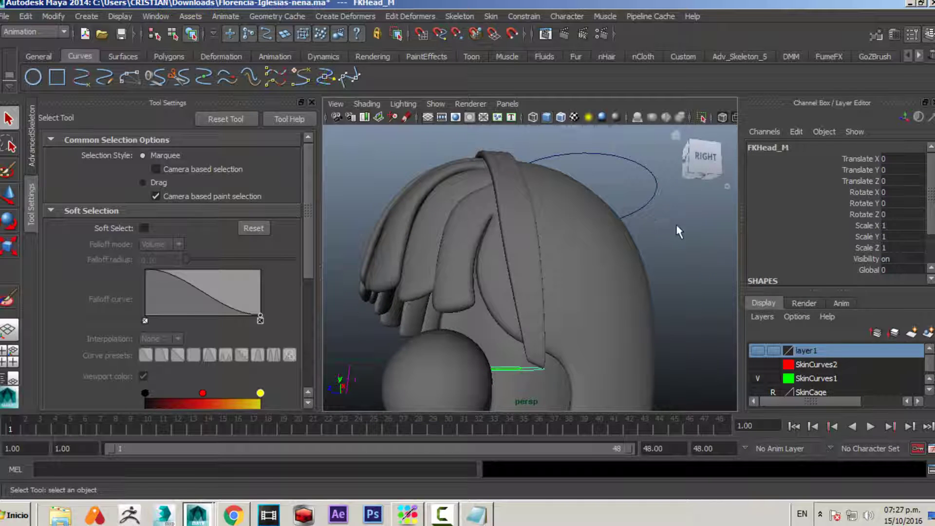
click(648, 202)
alt+drag(648, 202, 607, 240)
scroll(607, 240, down, 5)
Hide the hair mesh, polySurface23, to inspect the controls beneath it, and undo the hiding.
click(547, 288)
key(w)
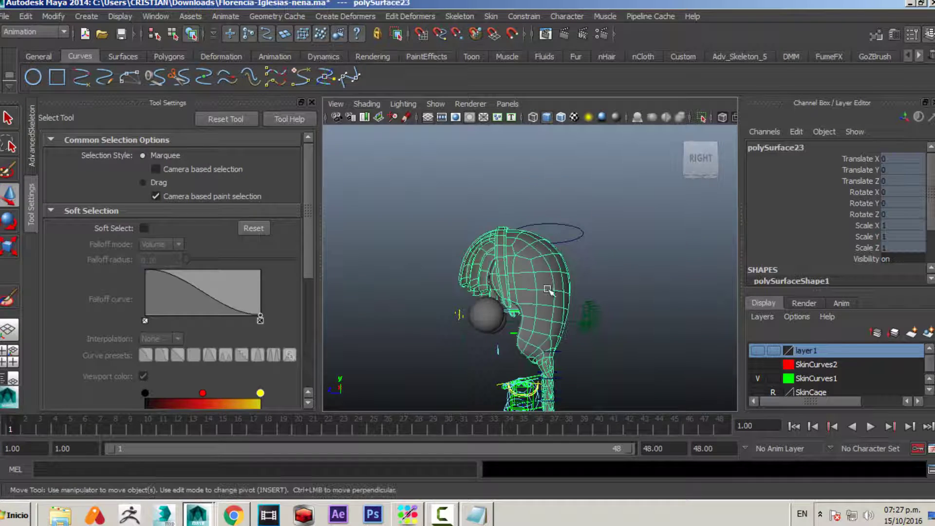
alt+middle_drag(520, 330, 533, 209)
scroll(474, 294, down, 2)
alt+drag(474, 294, 604, 390)
scroll(517, 370, down, 1)
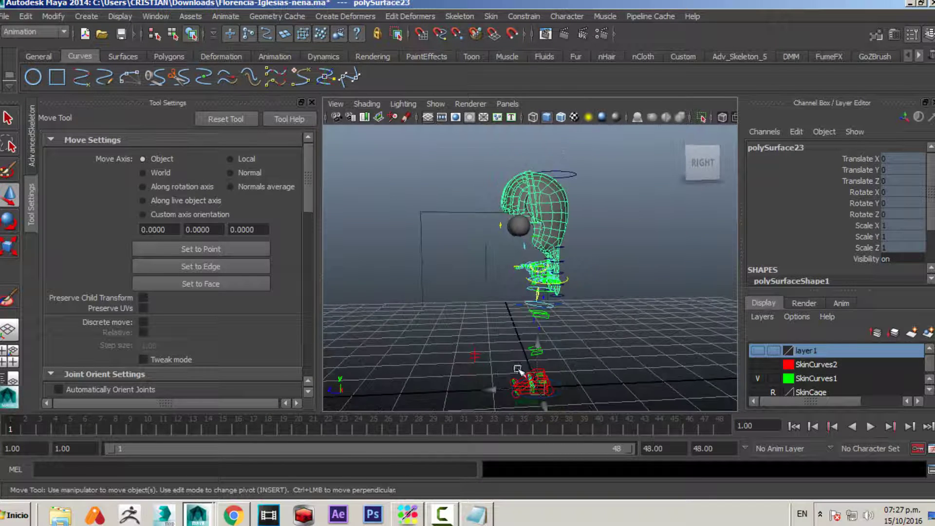
scroll(517, 369, up, 4)
key(ctrl+h)
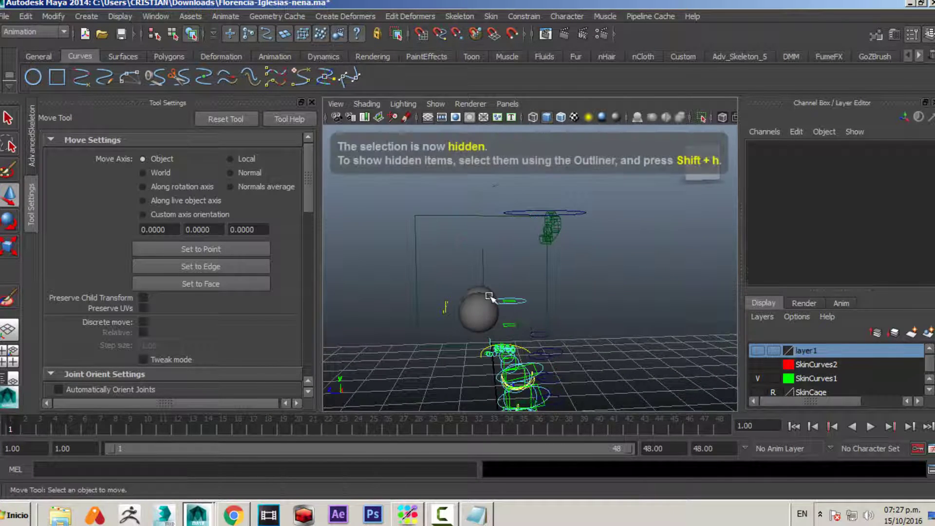
alt+drag(524, 341, 571, 166)
key(ctrl+z)
Parent the large circle on top of the head, nurbsCircle11, to the FKHead_M control.
key(q)
click(612, 216)
scroll(607, 285, up, 4)
scroll(579, 170, down, 4)
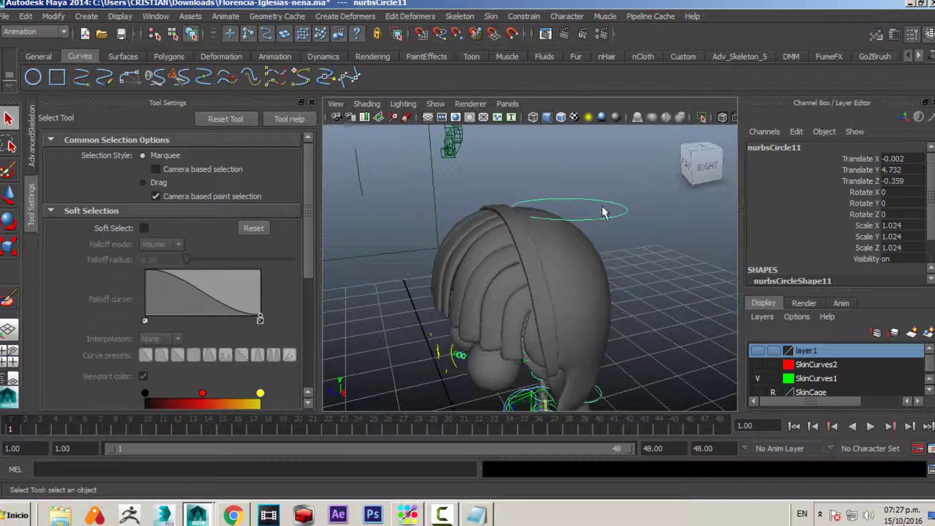
key(w)
scroll(604, 263, up, 4)
alt+drag(603, 273, 674, 260)
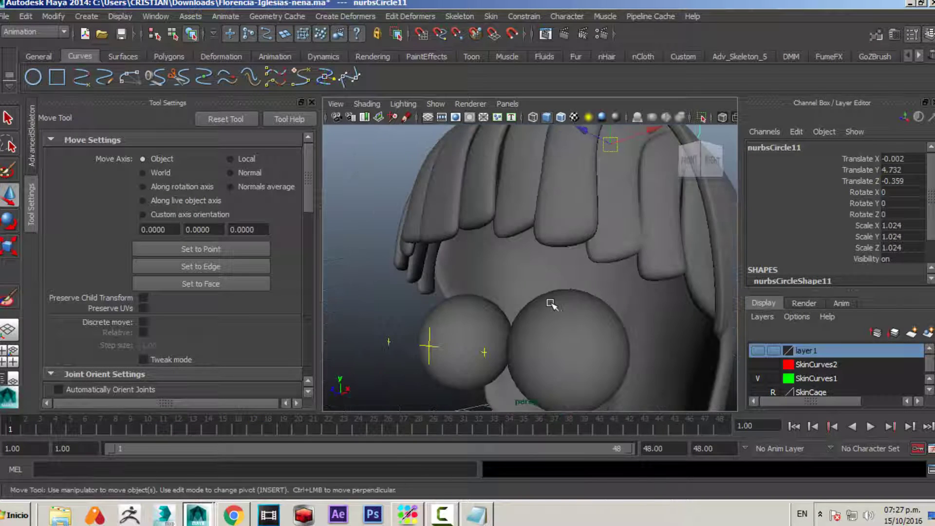
alt+drag(553, 307, 585, 321)
click(583, 357)
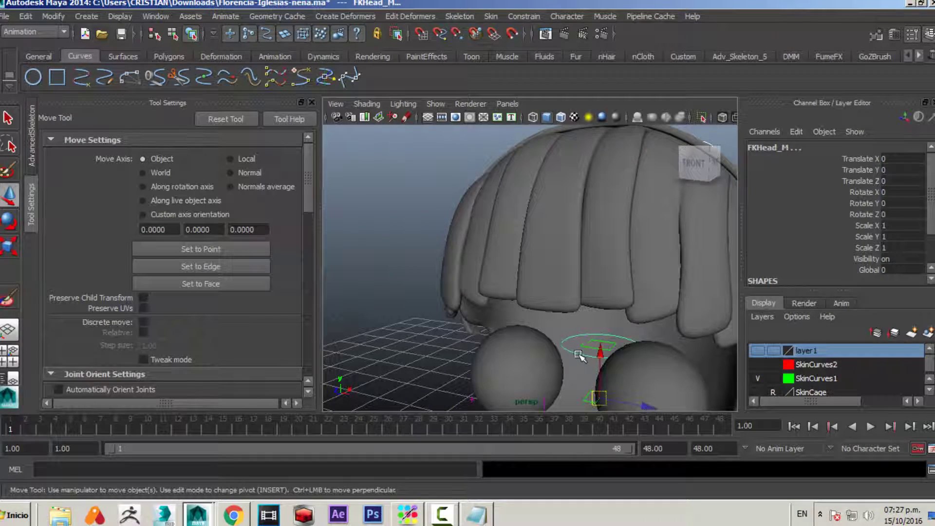
key(p)
Select the hidden body mesh, polySurface22, and show it again.
scroll(624, 293, down, 4)
alt+drag(618, 294, 624, 349)
alt+middle_drag(582, 336, 590, 238)
scroll(590, 238, down, 2)
scroll(591, 239, down, 3)
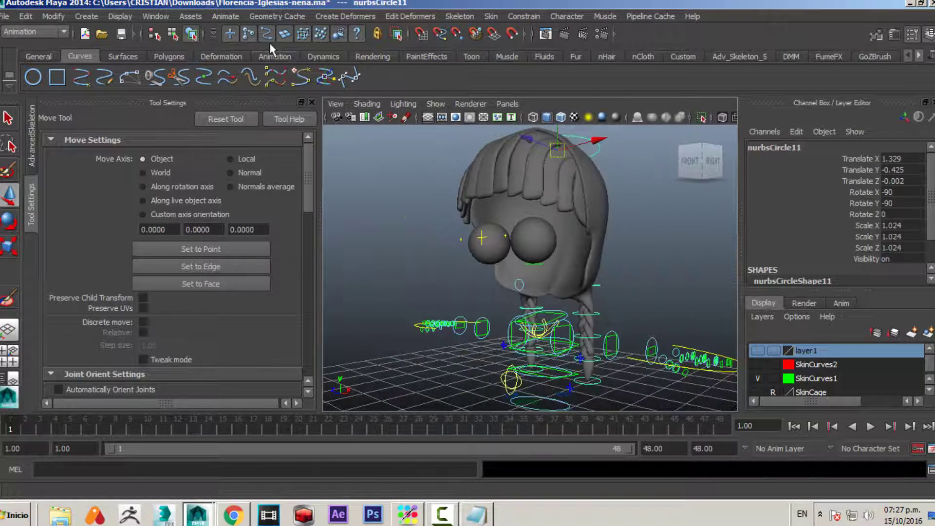
click(164, 17)
click(195, 117)
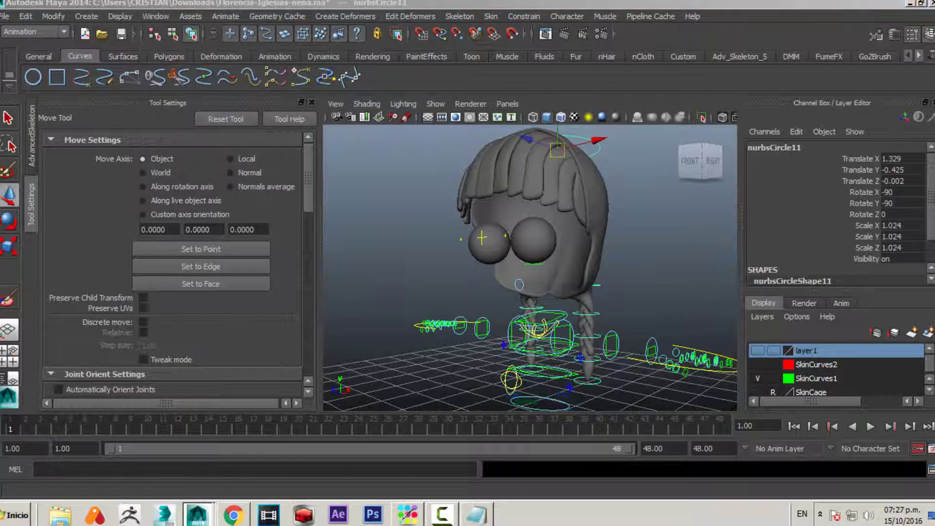
key(Up)
key(Up)
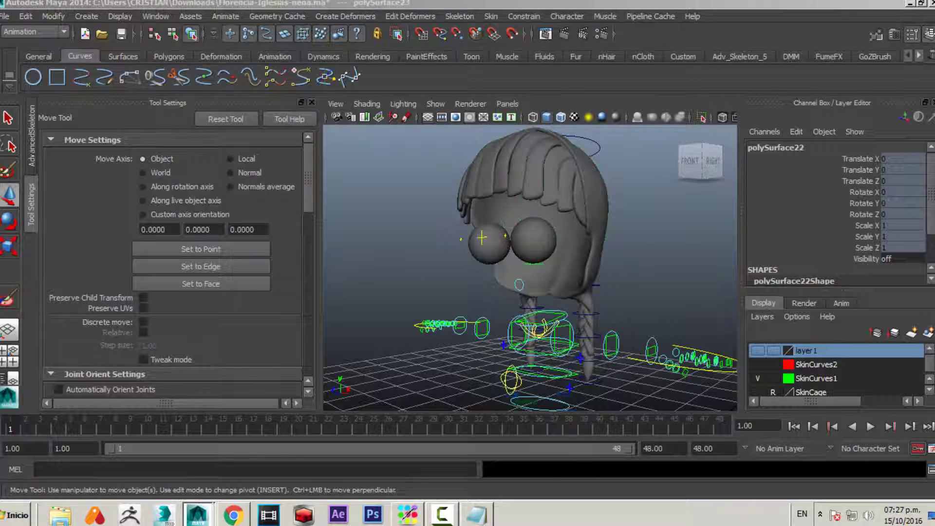
key(shift+h)
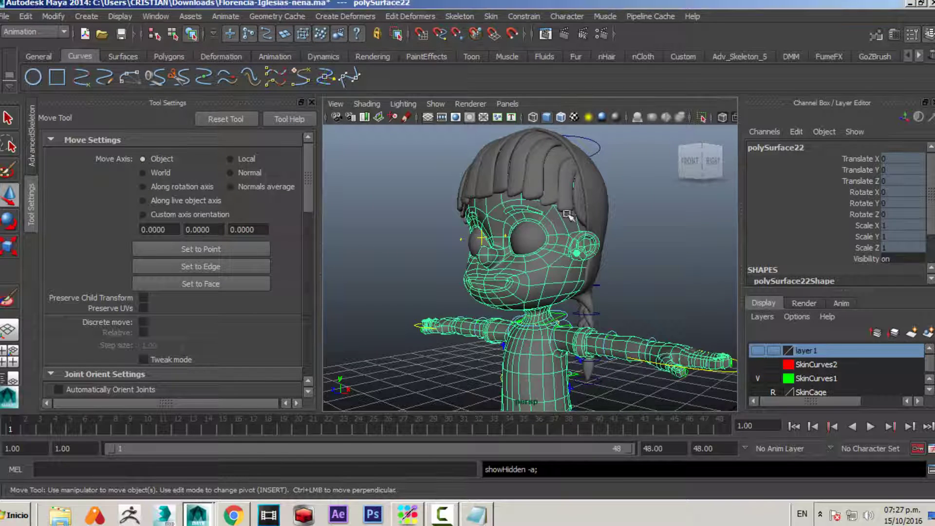
Rotate the neck control slightly to test the head and hair together, and undo the rotation.
scroll(599, 216, up, 1)
key(q)
click(568, 324)
key(e)
mouse_move(536, 319)
mouse_down()
mouse_move(538, 336)
mouse_move(515, 338)
mouse_move(524, 339)
mouse_move(531, 316)
mouse_up()
key(ctrl+z)
Select one eyeball mesh together with the AimEye_M control.
key(q)
click(519, 242)
shift+click(469, 237)
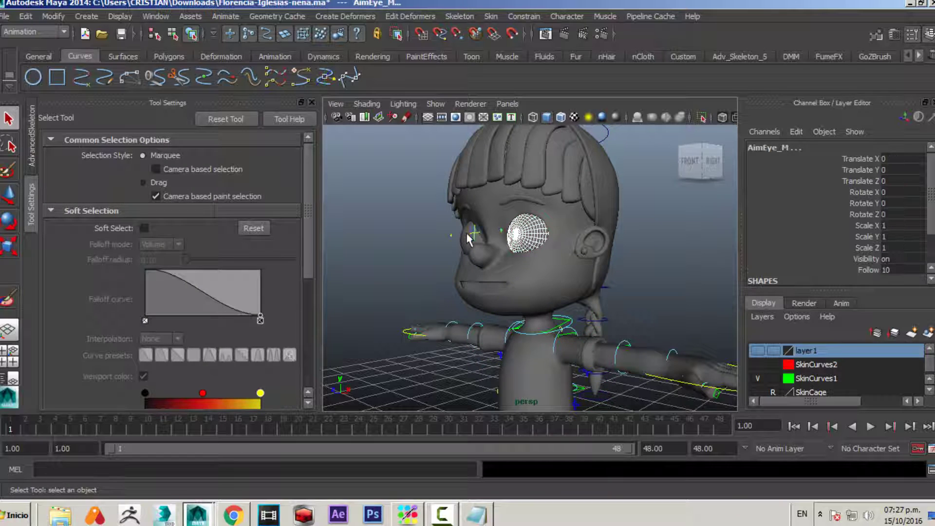
alt+drag(532, 284, 571, 303)
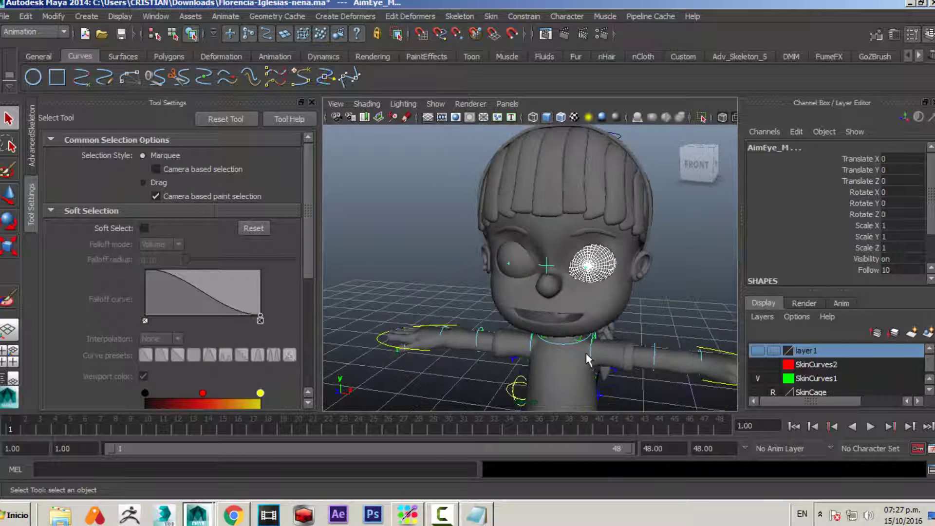
Rotate the FKNeck_M control to test how the head, hair and braids follow the neck.
click(575, 347)
key(e)
drag(560, 343, 414, 359)
alt+right_drag(414, 359, 480, 353)
Select the braid circles behind the tilted head and test rotating them, undoing the last change.
click(520, 264)
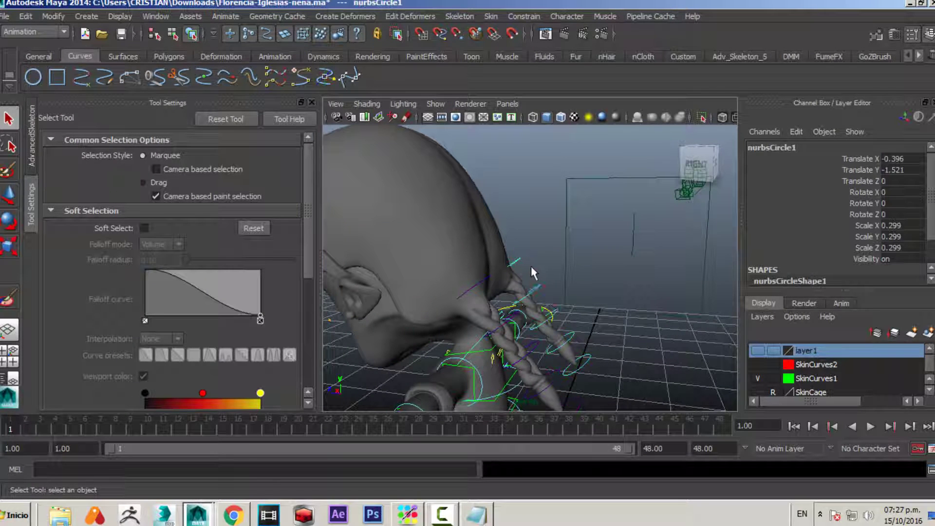
shift+drag(558, 310, 505, 292)
click(573, 332)
key(e)
key(ctrl+z)
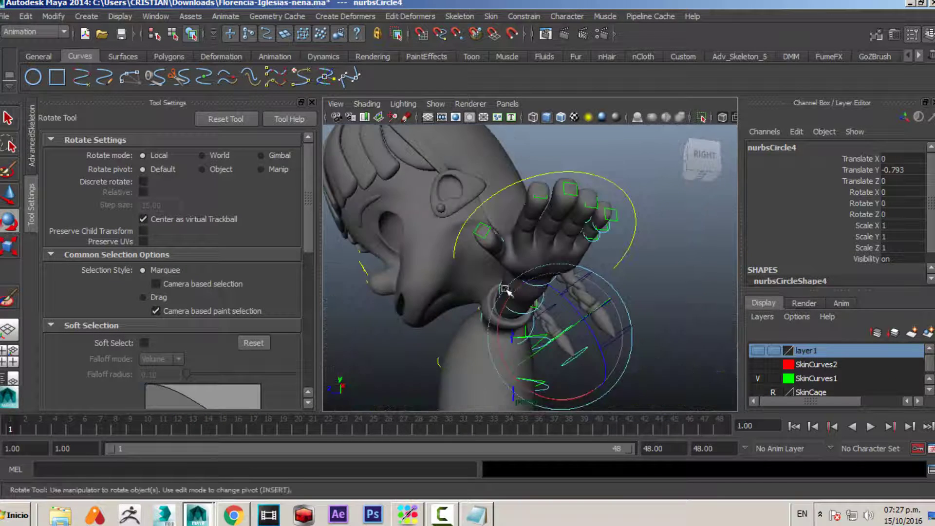
Undo the braid and neck test changes back to before FKNeck_M was selected.
alt+right_drag(505, 292, 524, 307)
alt+drag(523, 308, 497, 291)
key(ctrl+z)
key(ctrl+z)
key(ctrl+z)
key(ctrl+z)
key(ctrl+z)
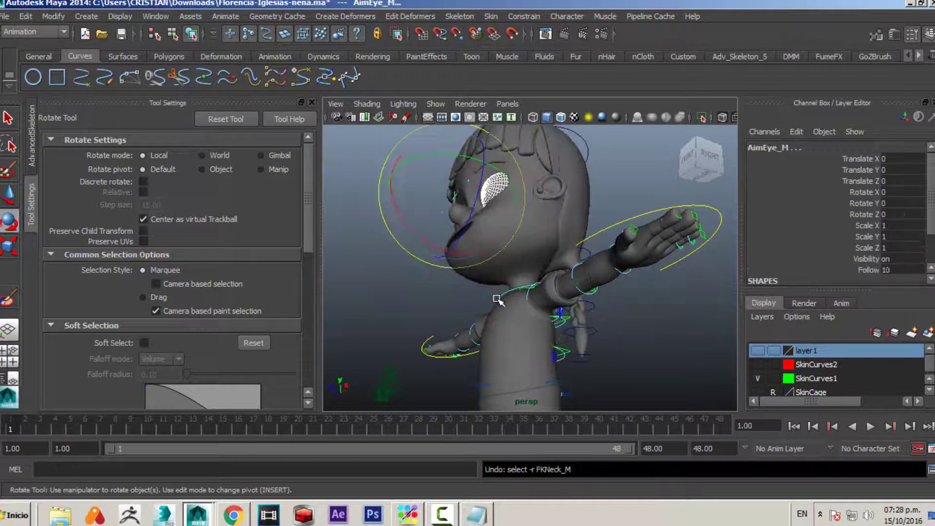
Clear the eye selection and select the large head circle, nurbsCircle11.
alt+right_drag(497, 296, 495, 314)
alt+drag(495, 314, 494, 325)
key(q)
alt+right_drag(470, 319, 524, 336)
alt+drag(524, 336, 683, 343)
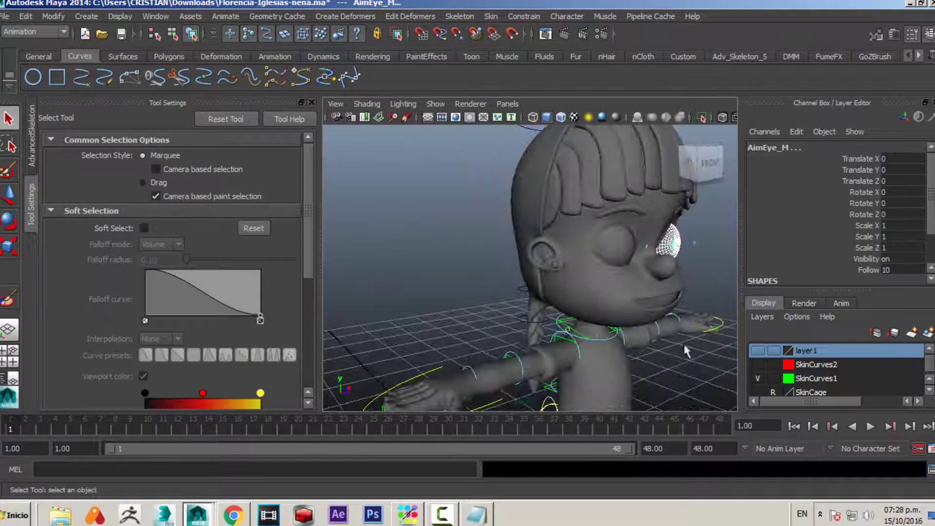
click(618, 306)
click(482, 323)
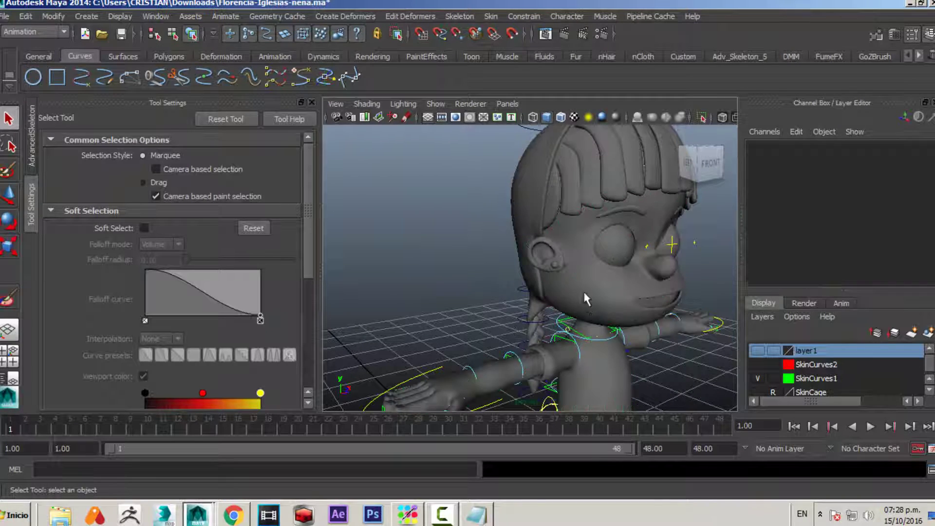
alt+drag(510, 313, 562, 285)
click(546, 180)
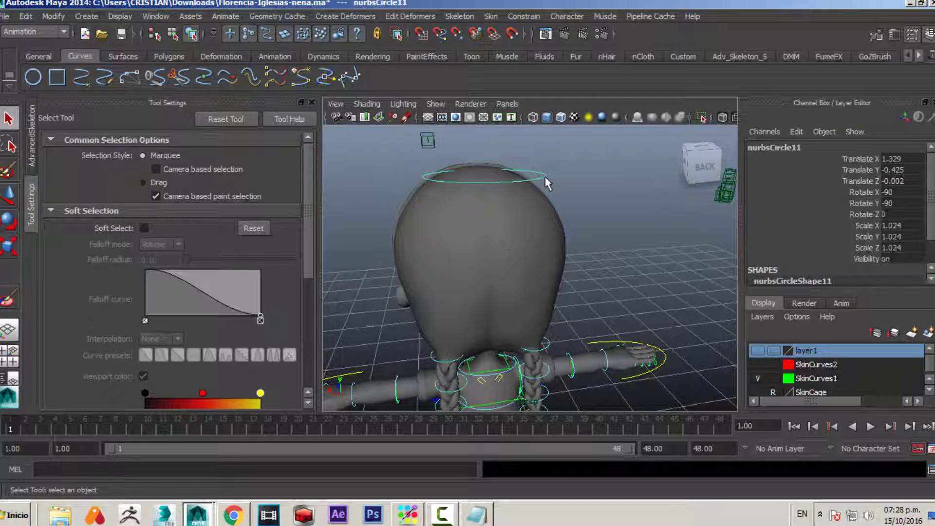